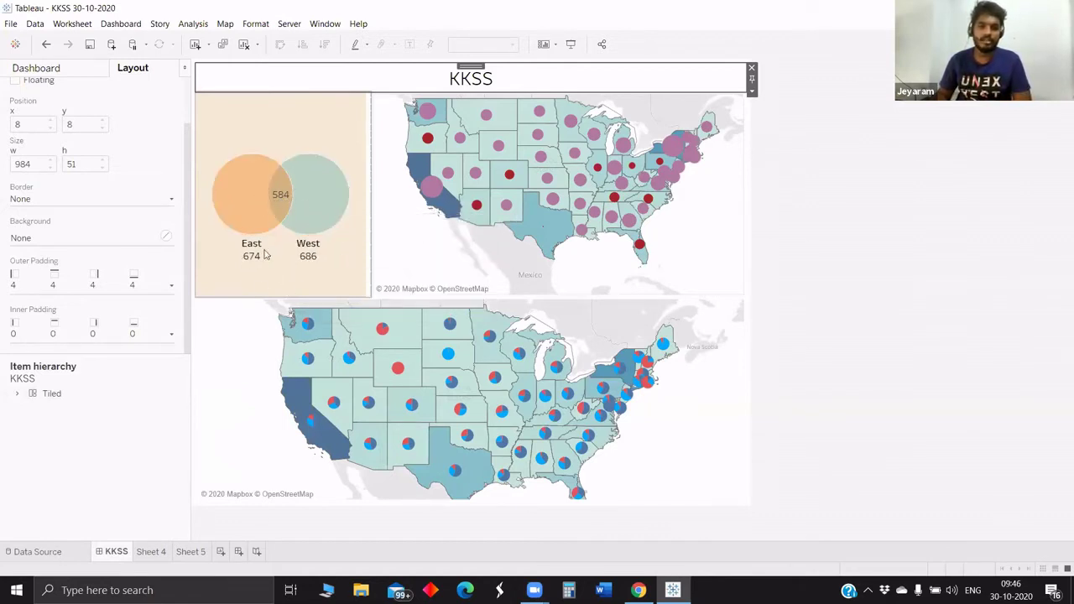
- Add a new worksheet and start a calculated field named Axis
{"action": "left_click", "coordinate": [220, 552]}
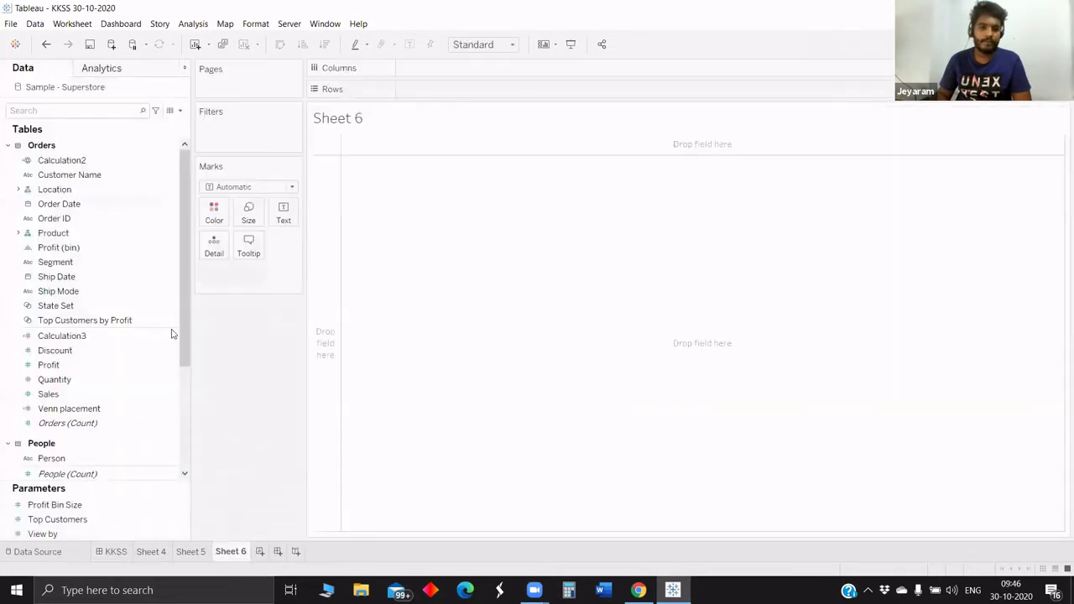
{"action": "left_click", "coordinate": [180, 111]}
{"action": "left_click", "coordinate": [101, 123]}
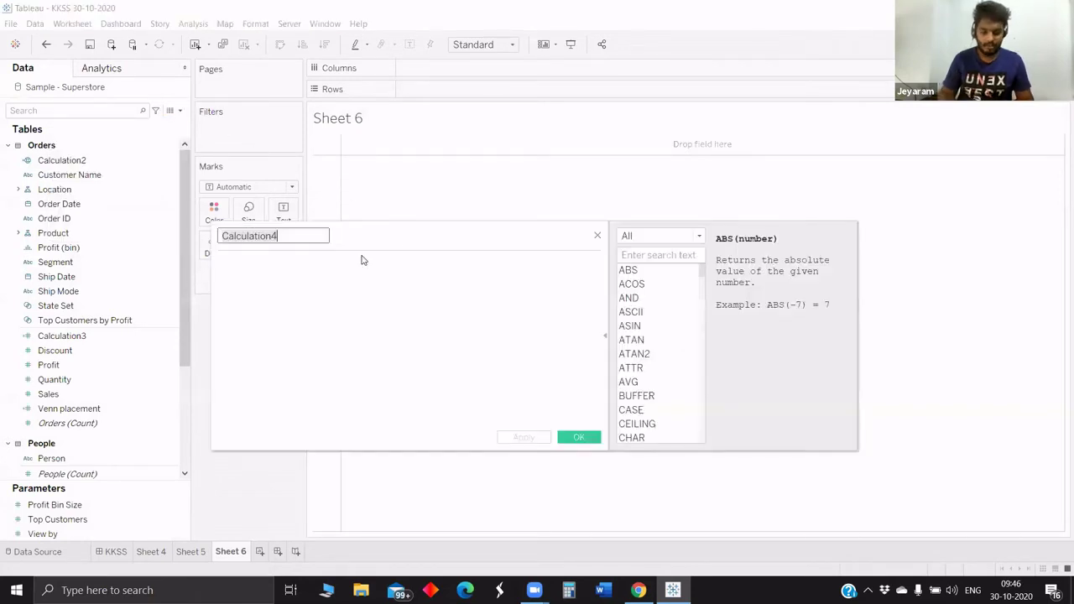
{"action": "key", "text": "BackSpace"}
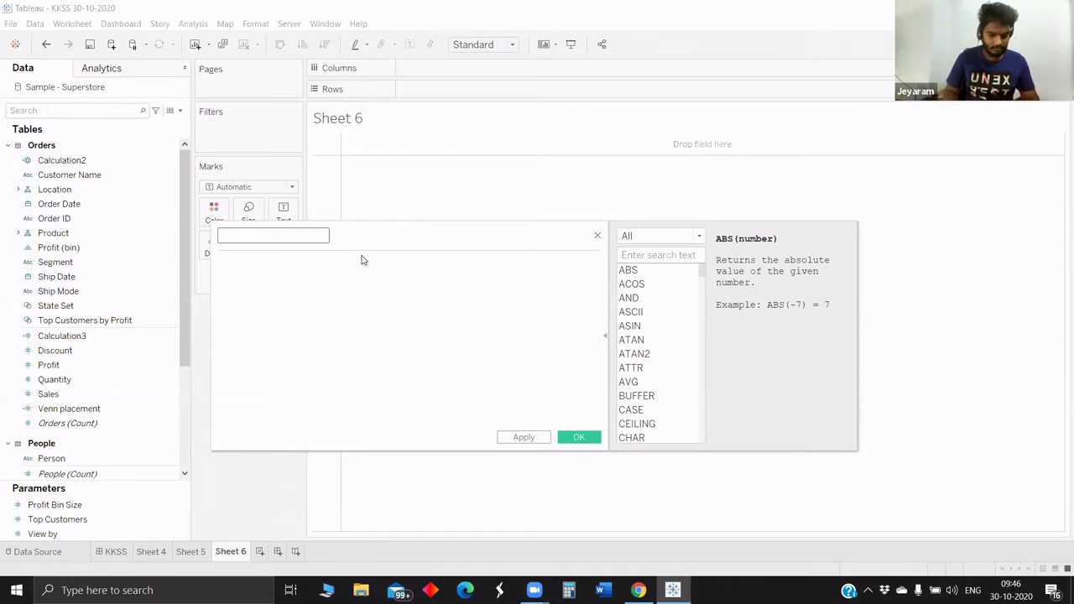
{"action": "type", "text": "Axi"}
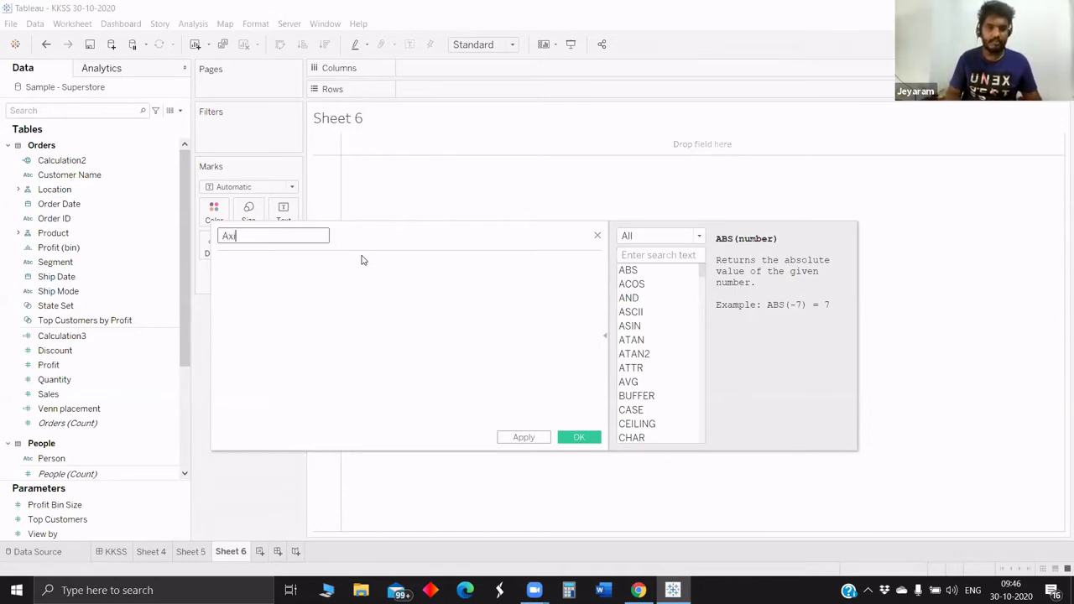
{"action": "type", "text": "s"}
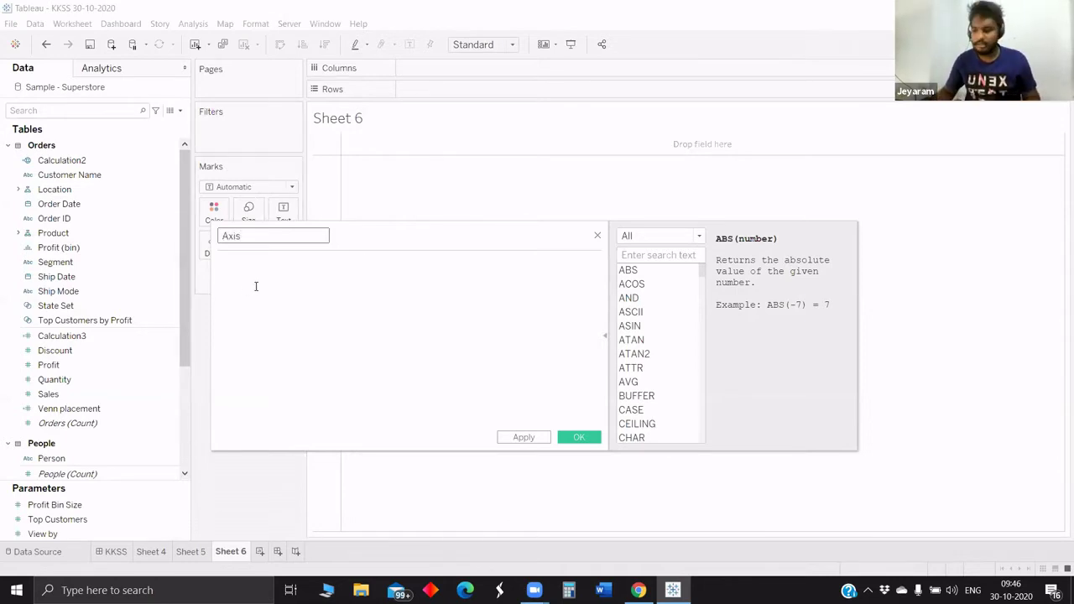
- Enter the first line of the Axis formula: IF [Region]="East" THEN 1
{"action": "left_click", "coordinate": [256, 286]}
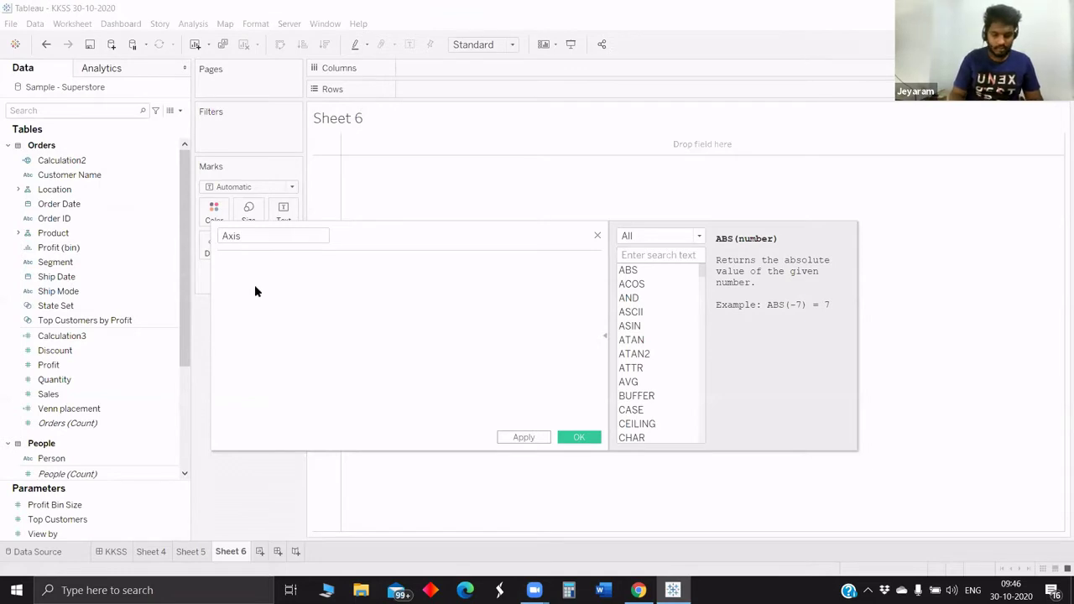
{"action": "type", "text": "IF re"}
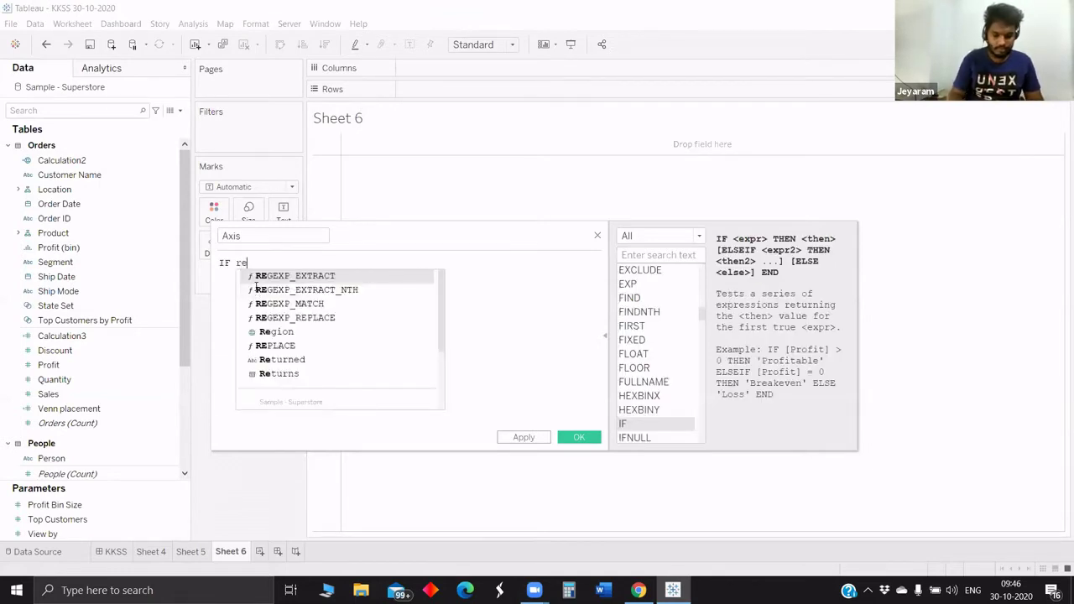
{"action": "type", "text": "go"}
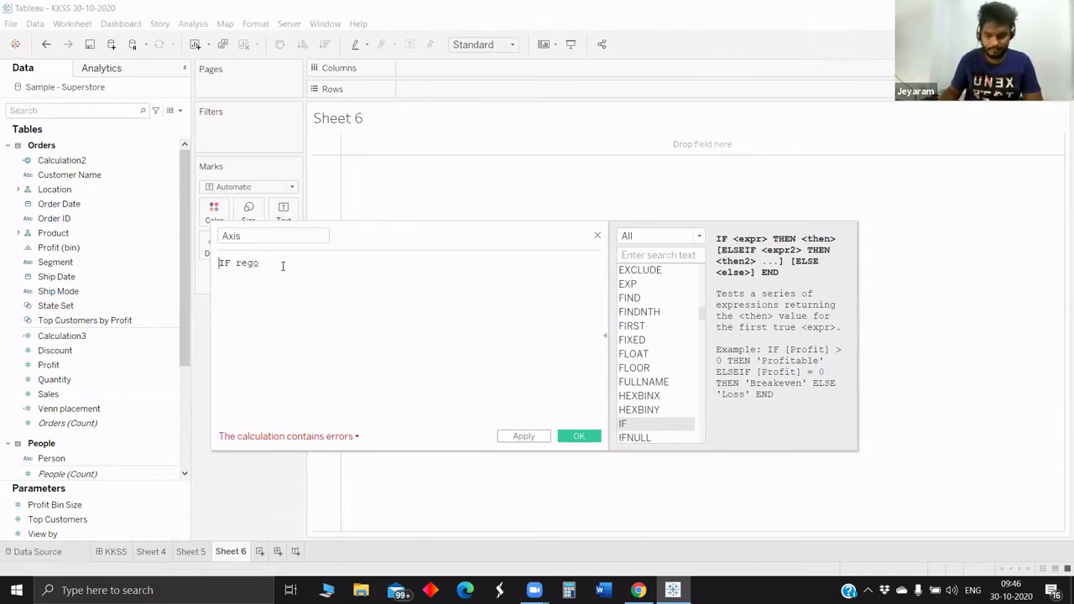
{"action": "key", "text": "BackSpace"}
{"action": "type", "text": "io"}
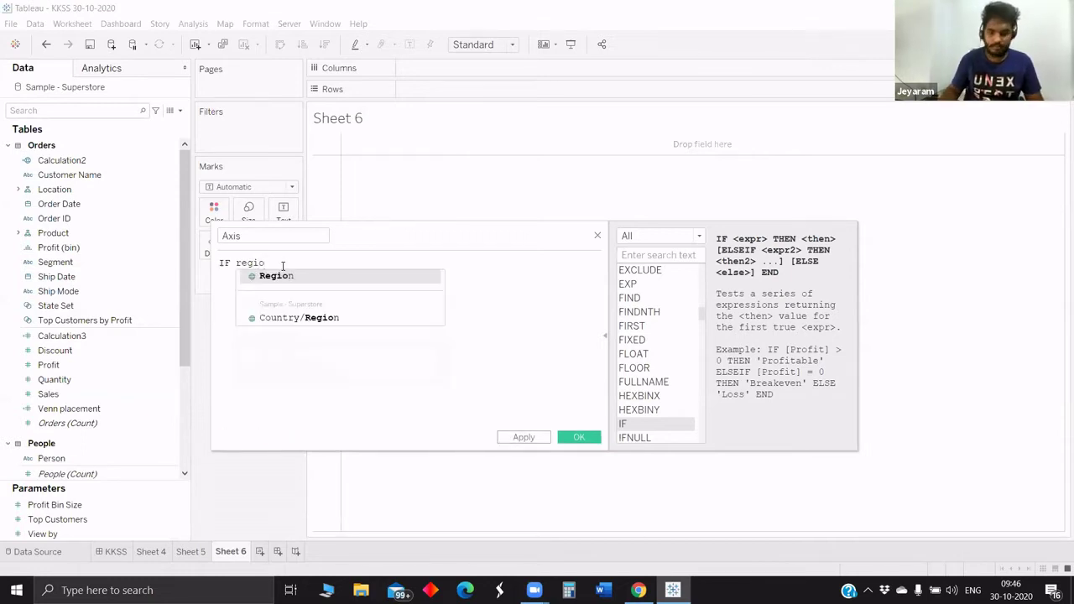
{"action": "key", "text": "Return"}
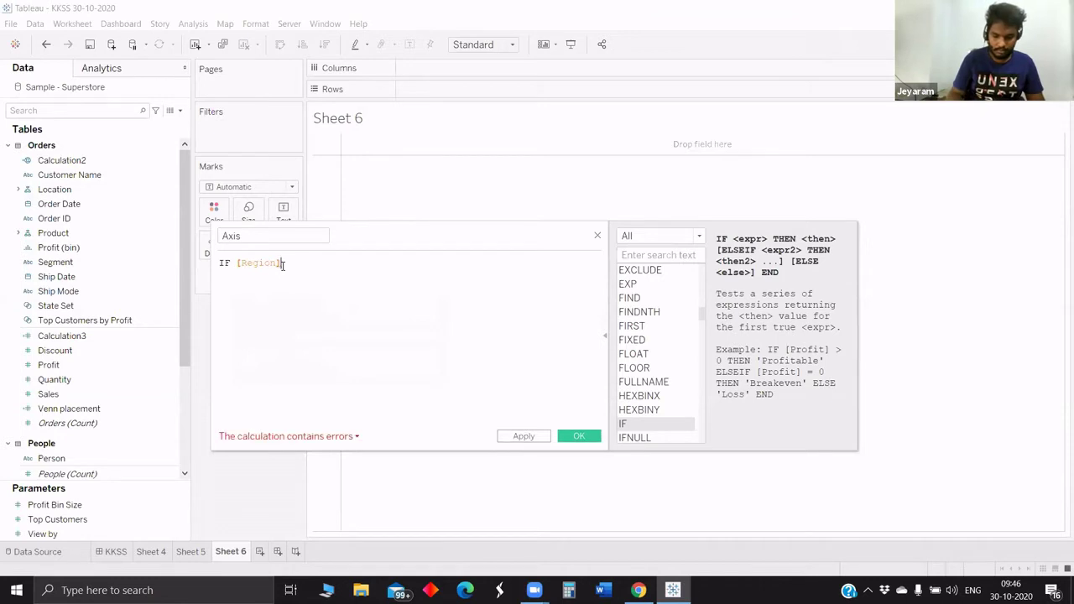
{"action": "type", "text": "=\"Eas"}
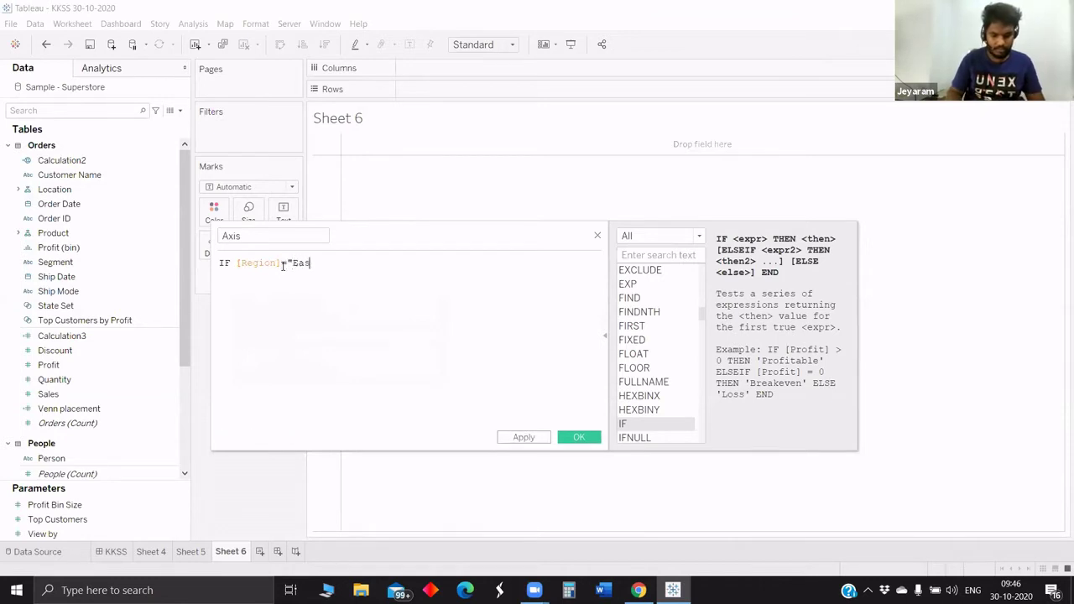
{"action": "type", "text": "t\" THEN"}
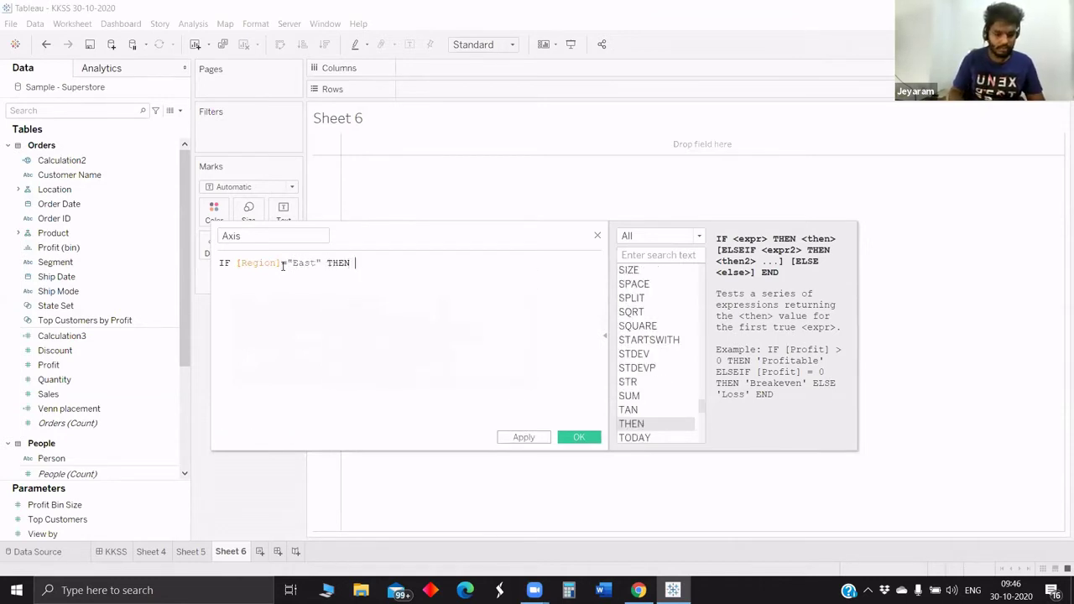
{"action": "type", "text": "lsi"}
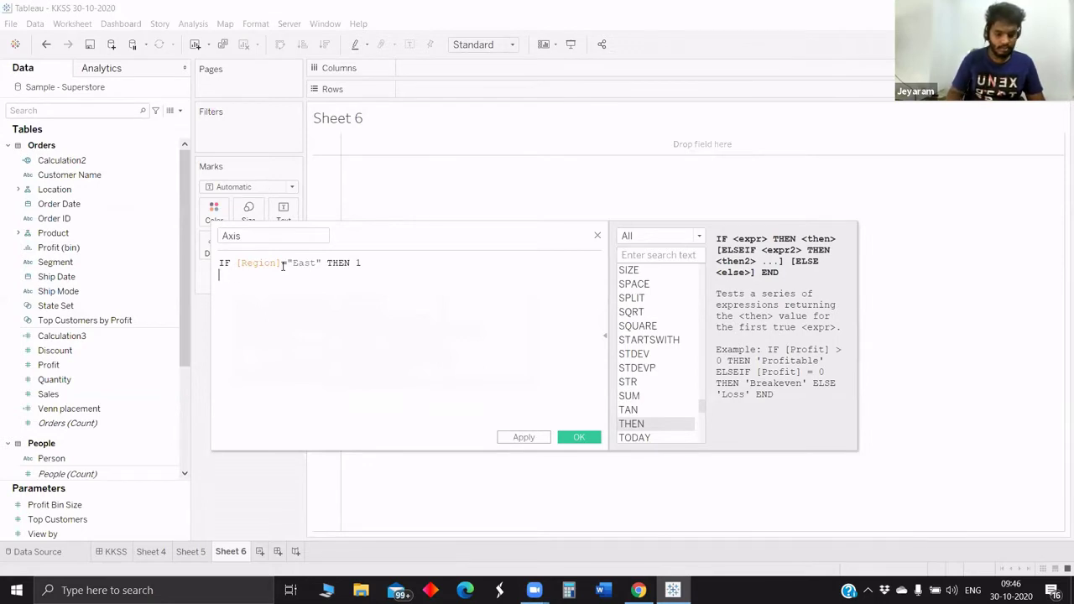
- Complete the Axis formula with ELSEIF [Region] = "West" THEN 2 and END, and save the calculated field
{"action": "type", "text": "e"}
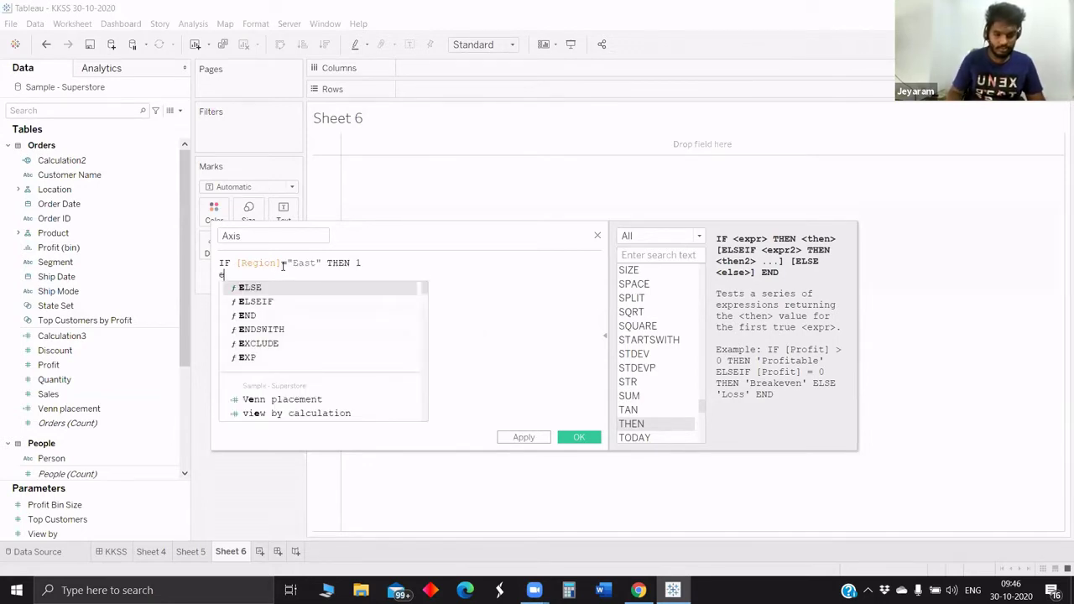
{"action": "type", "text": "ls"}
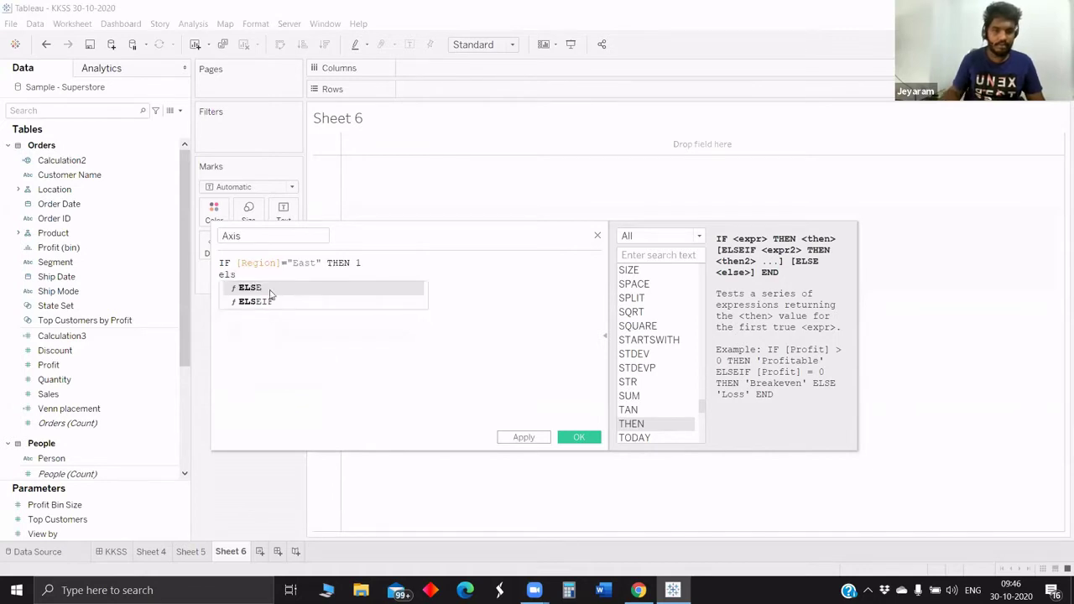
{"action": "left_click", "coordinate": [265, 300]}
{"action": "type", "text": "re"}
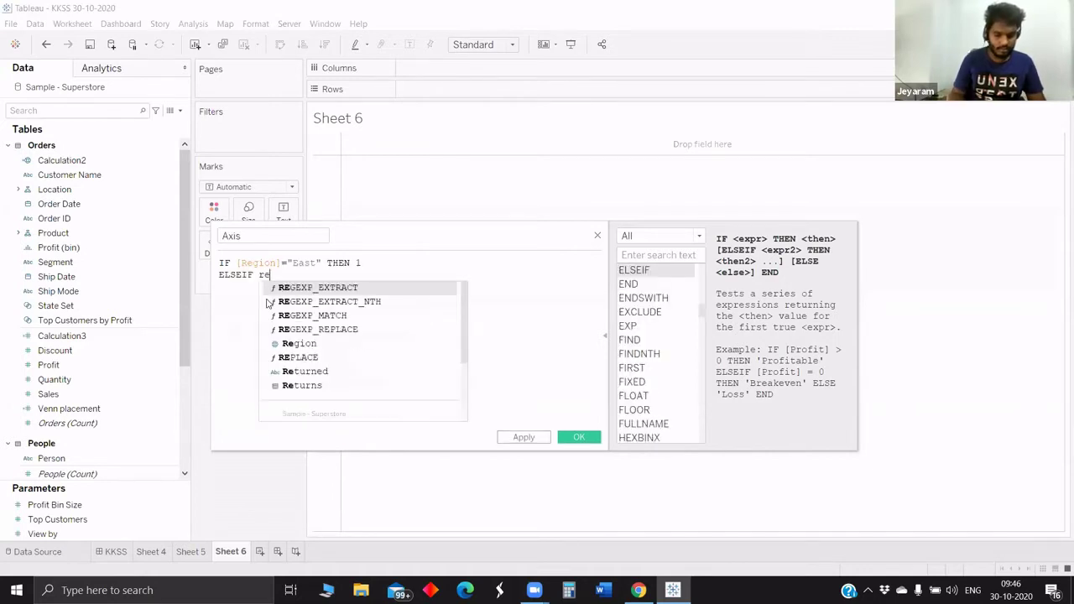
{"action": "type", "text": "gio"}
{"action": "key", "text": "Return"}
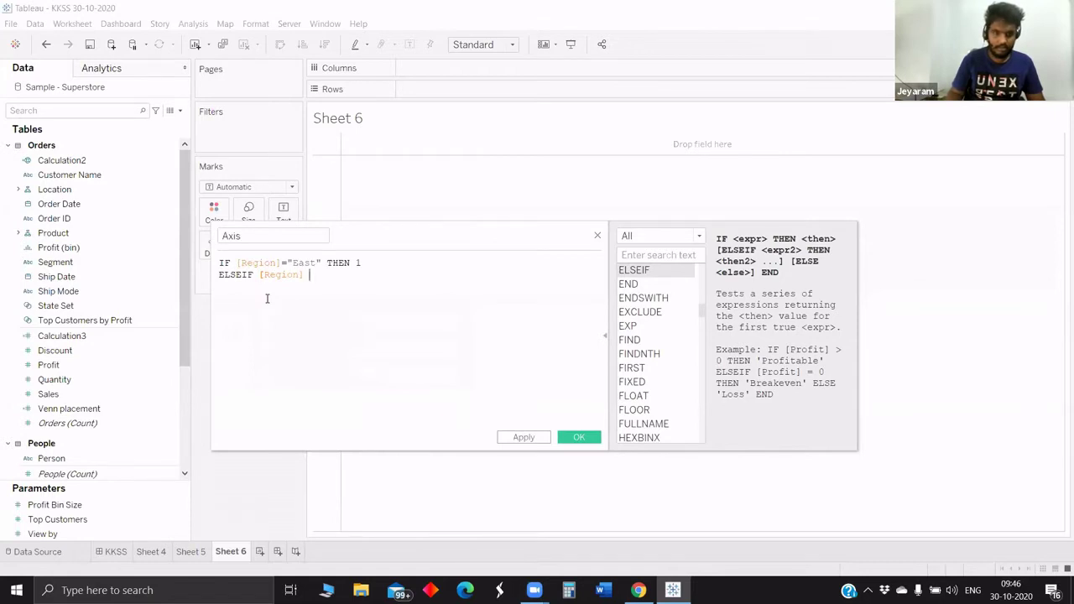
{"action": "type", "text": "= \"Wes"}
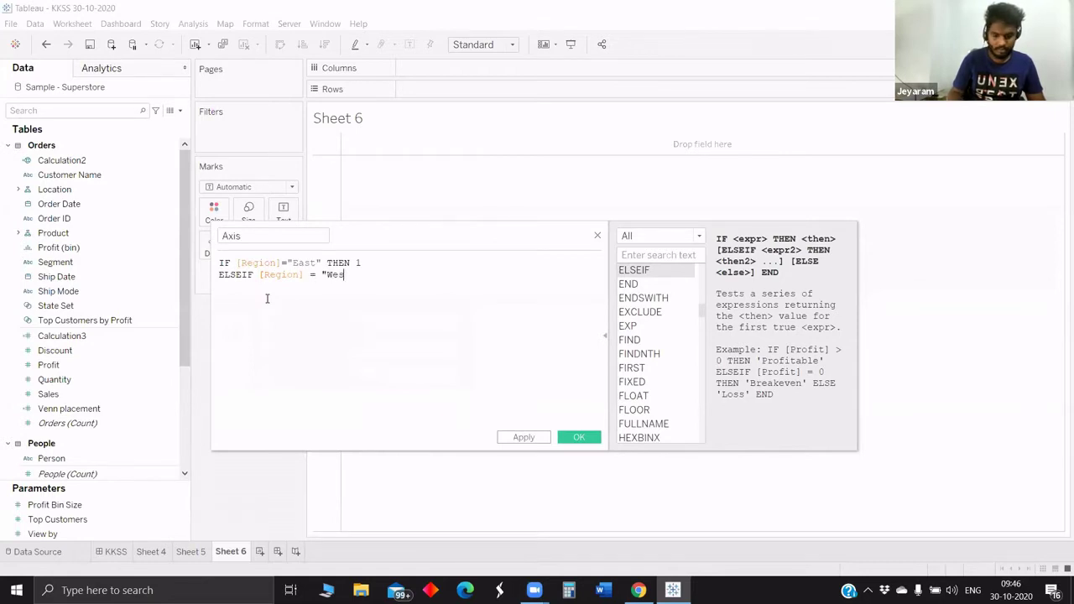
{"action": "type", "text": "t\" t"}
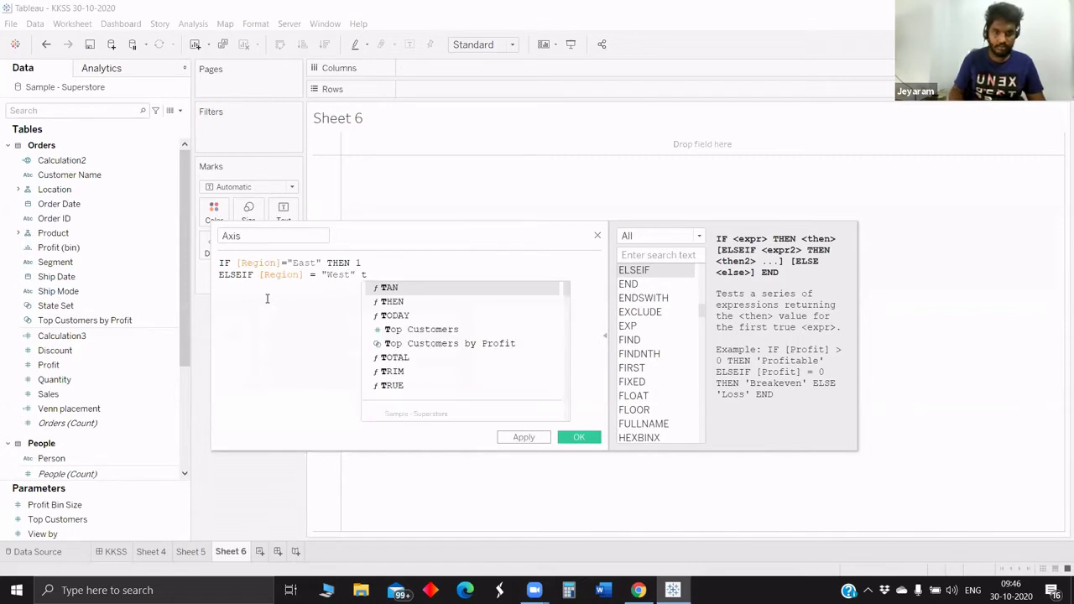
{"action": "type", "text": "hen"}
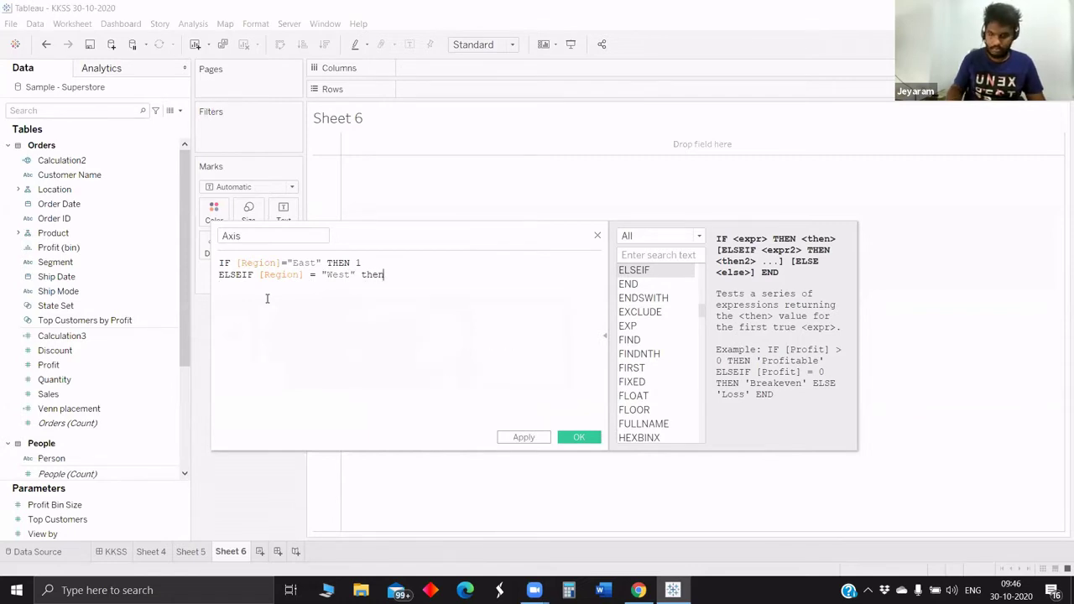
{"action": "key", "text": "Return"}
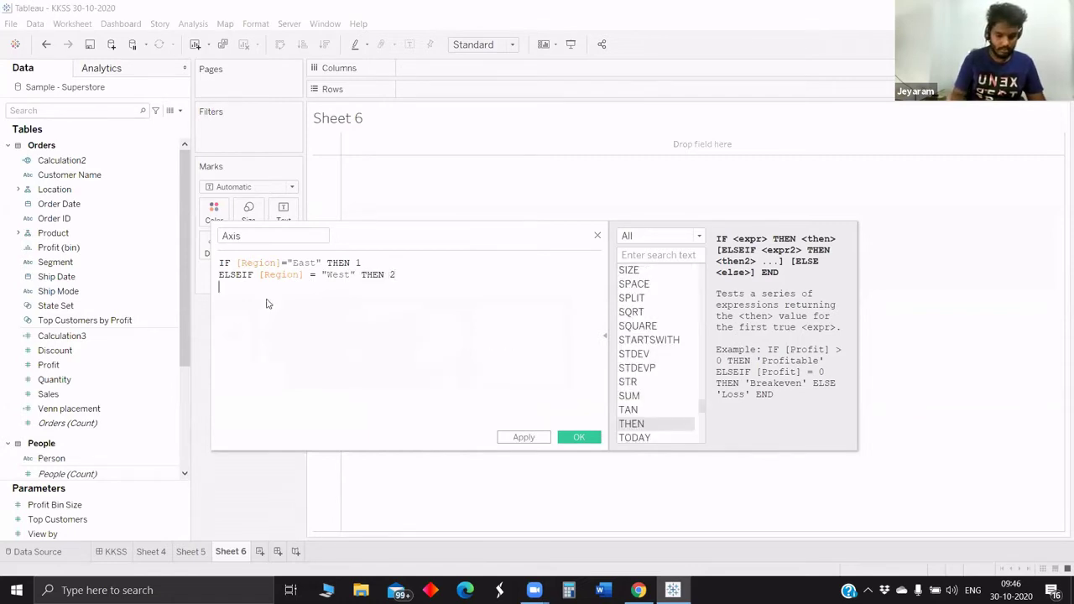
{"action": "key", "text": "Return"}
{"action": "type", "text": "END\\"}
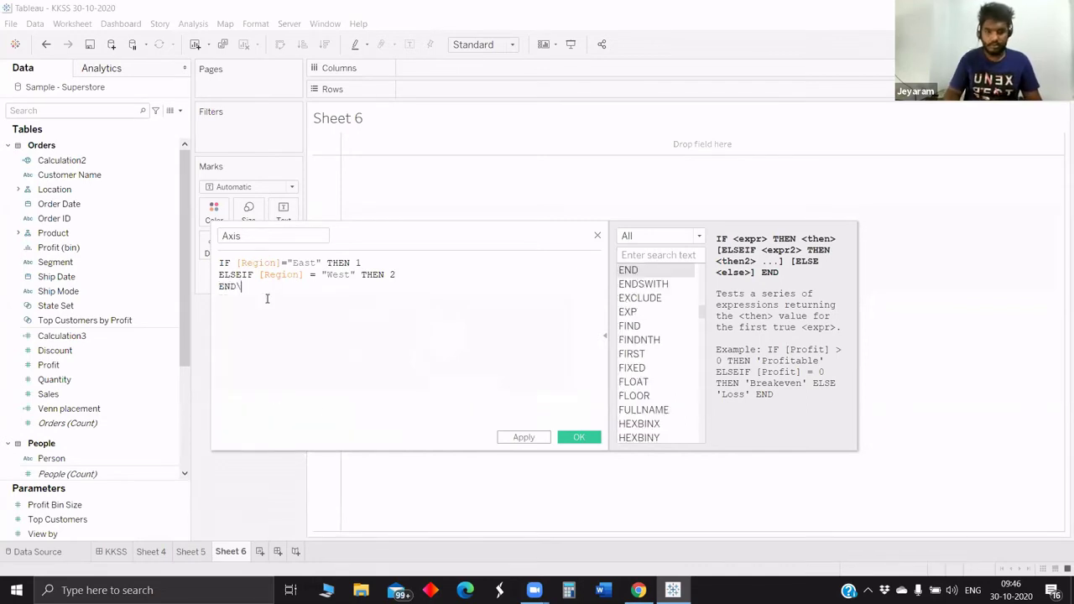
{"action": "left_click", "coordinate": [579, 437]}
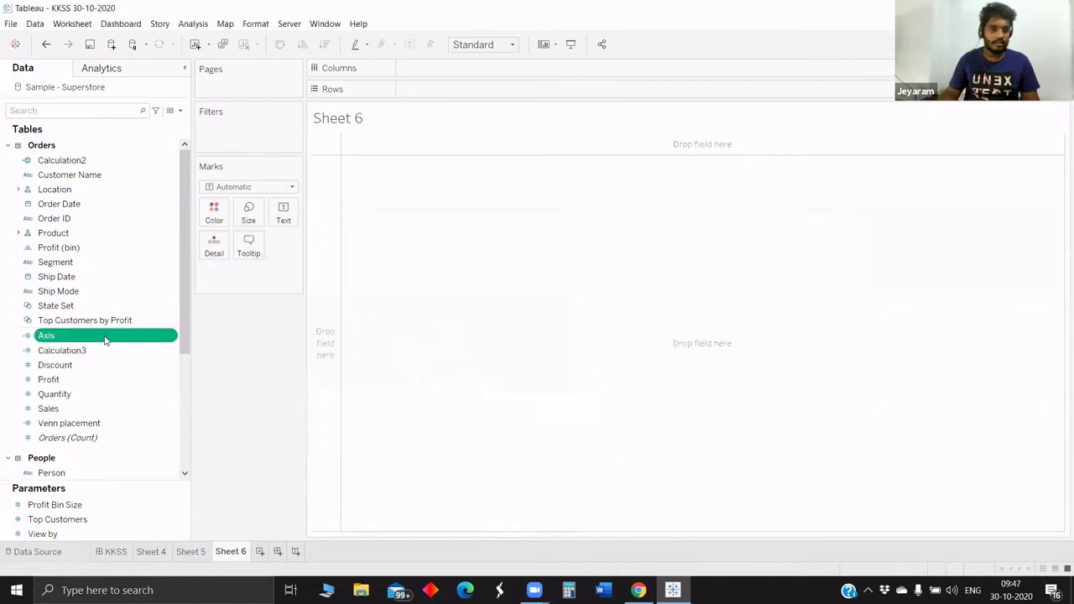
- Place the unaggregated Axis field on Columns and color the marks by Region
{"action": "left_click_drag", "start_coordinate": [106, 332], "coordinate": [407, 214]}
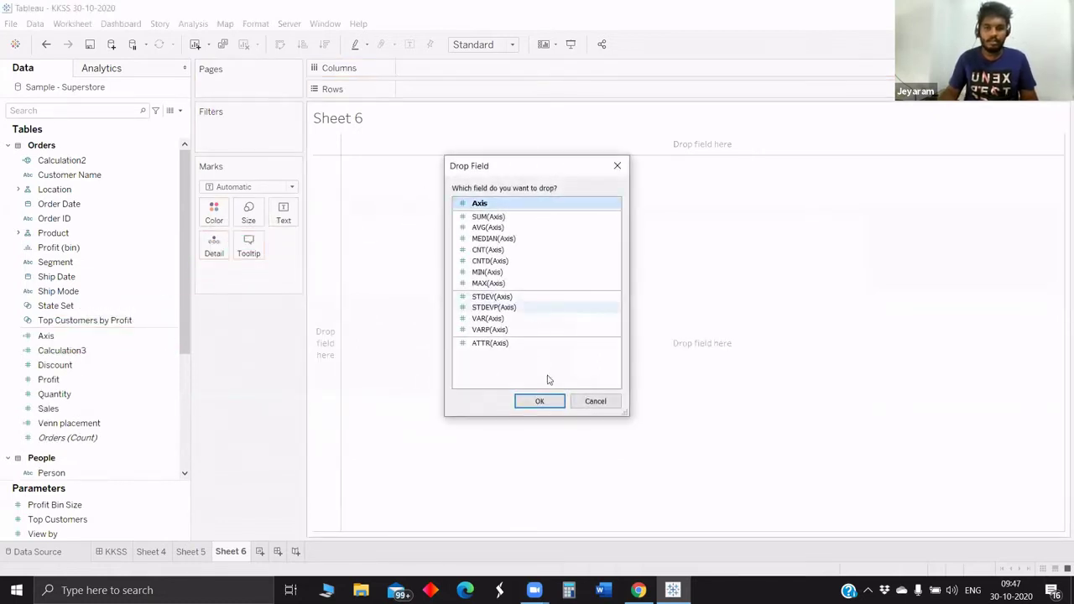
{"action": "left_click", "coordinate": [540, 402]}
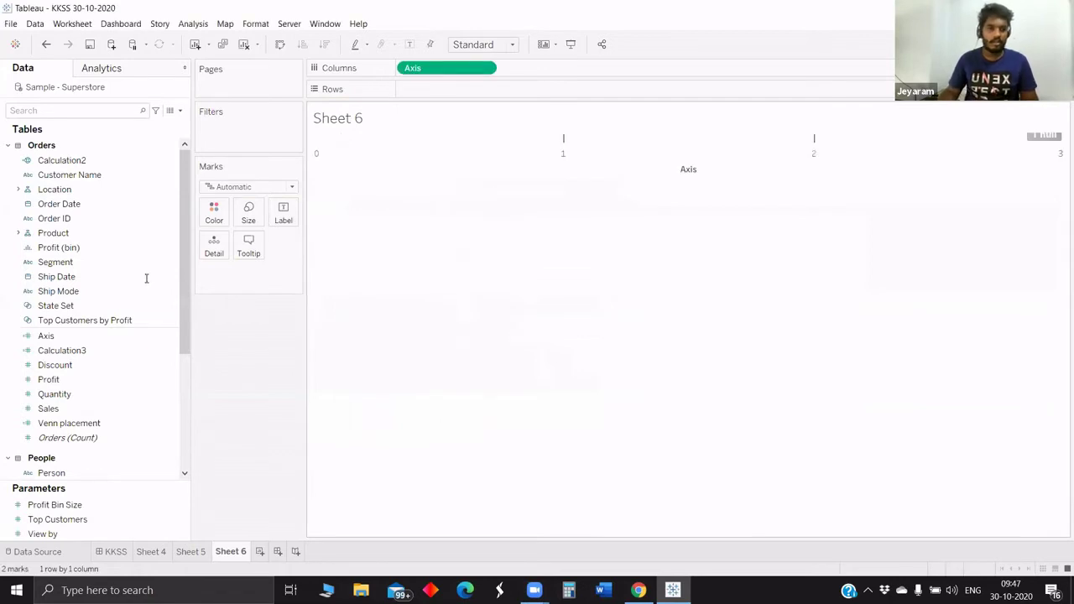
{"action": "key", "text": "ctrl+f"}
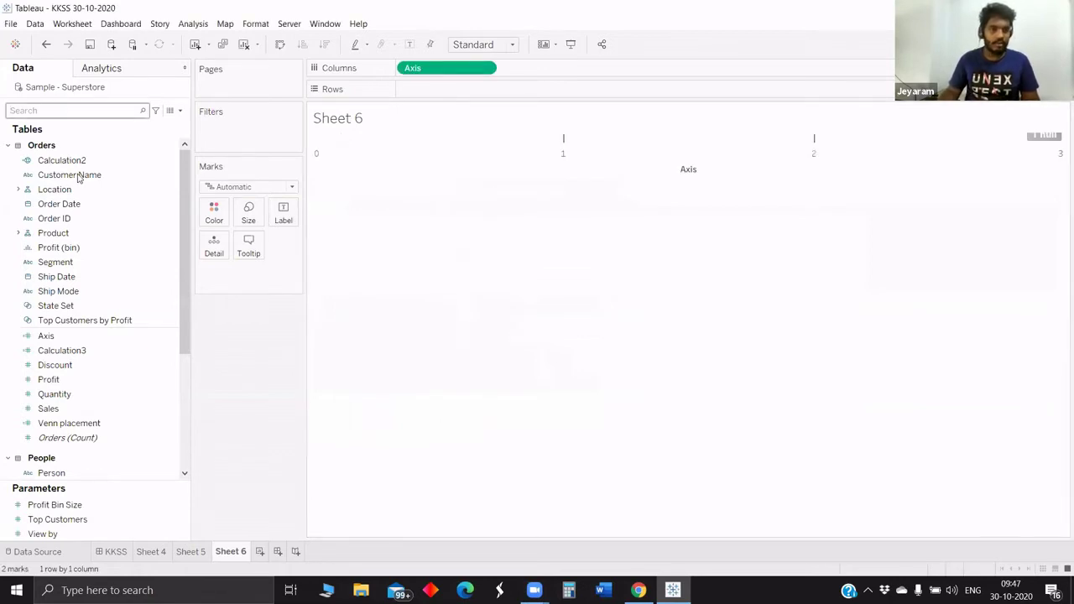
{"action": "type", "text": "re"}
{"action": "left_click_drag", "start_coordinate": [61, 175], "coordinate": [215, 215]}
- Set the mark type to Circle and the view's fit to Fit Height
{"action": "left_click", "coordinate": [248, 187]}
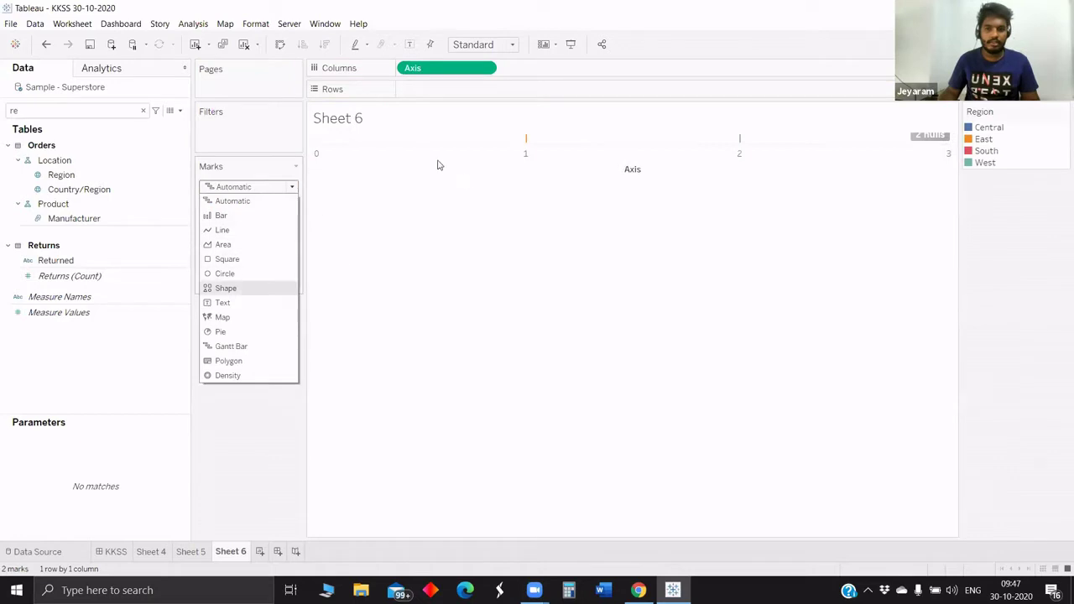
{"action": "left_click", "coordinate": [248, 273]}
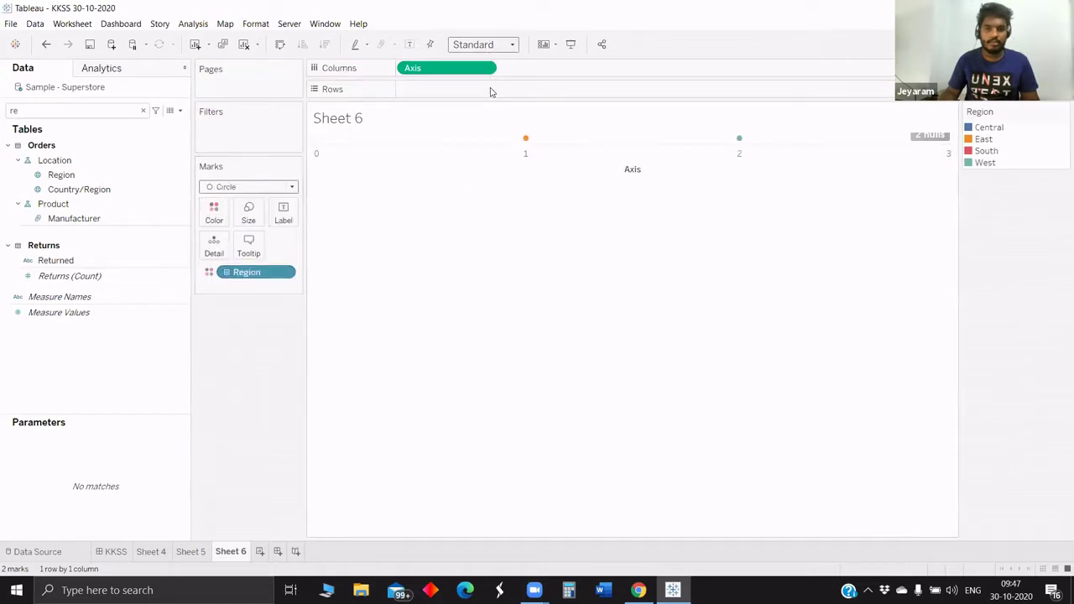
{"action": "left_click", "coordinate": [487, 45]}
{"action": "left_click", "coordinate": [491, 89]}
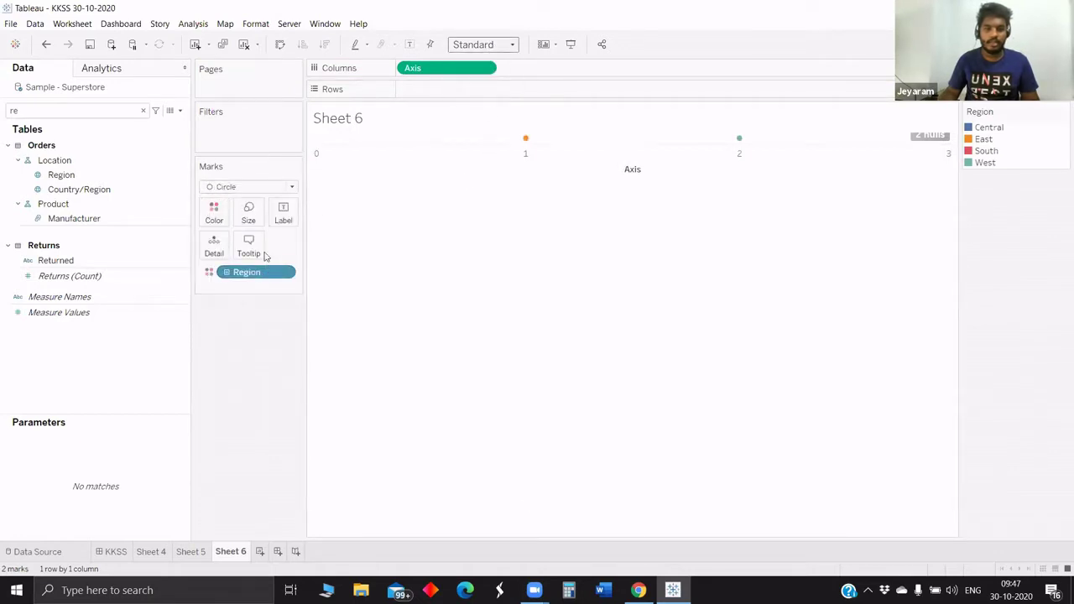
- Enlarge the East and West circles to the maximum mark size
{"action": "left_click", "coordinate": [249, 215]}
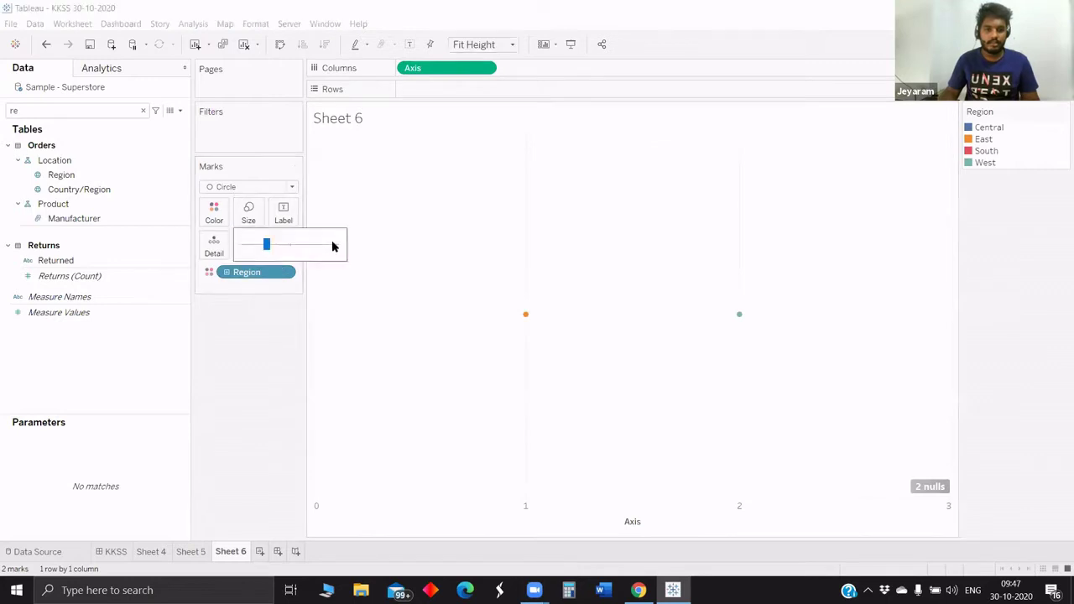
{"action": "left_click", "coordinate": [331, 244]}
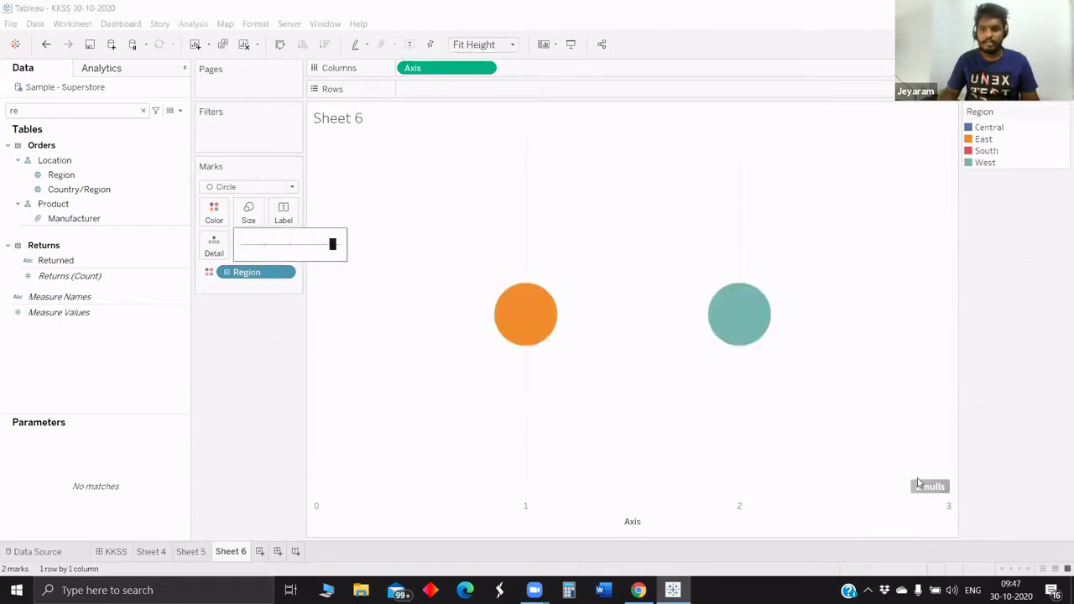
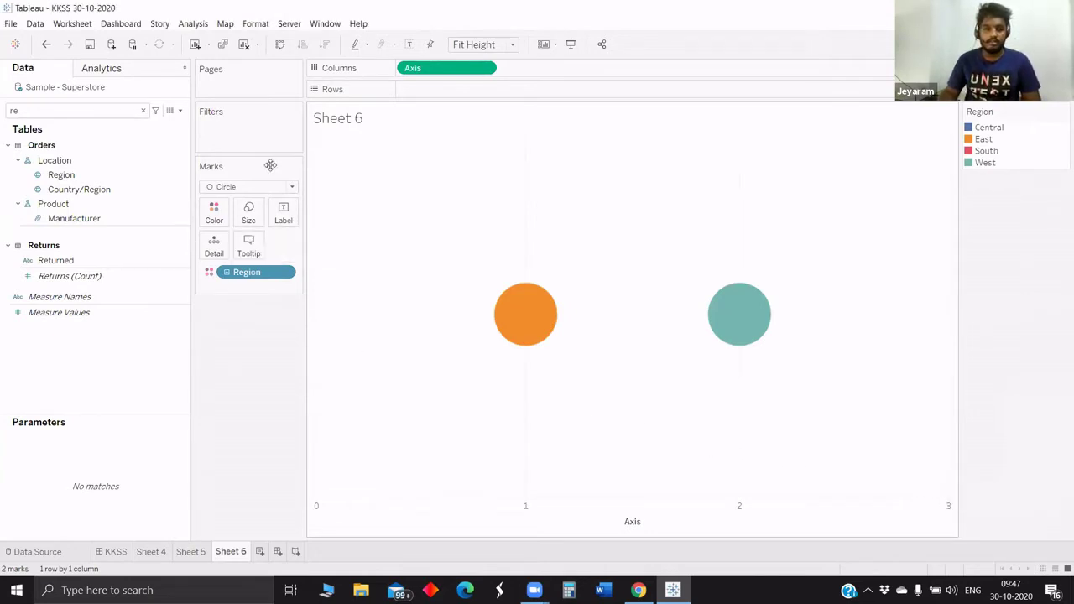
{"action": "left_click", "coordinate": [249, 213]}
{"action": "left_click_drag", "start_coordinate": [319, 244], "coordinate": [353, 242]}
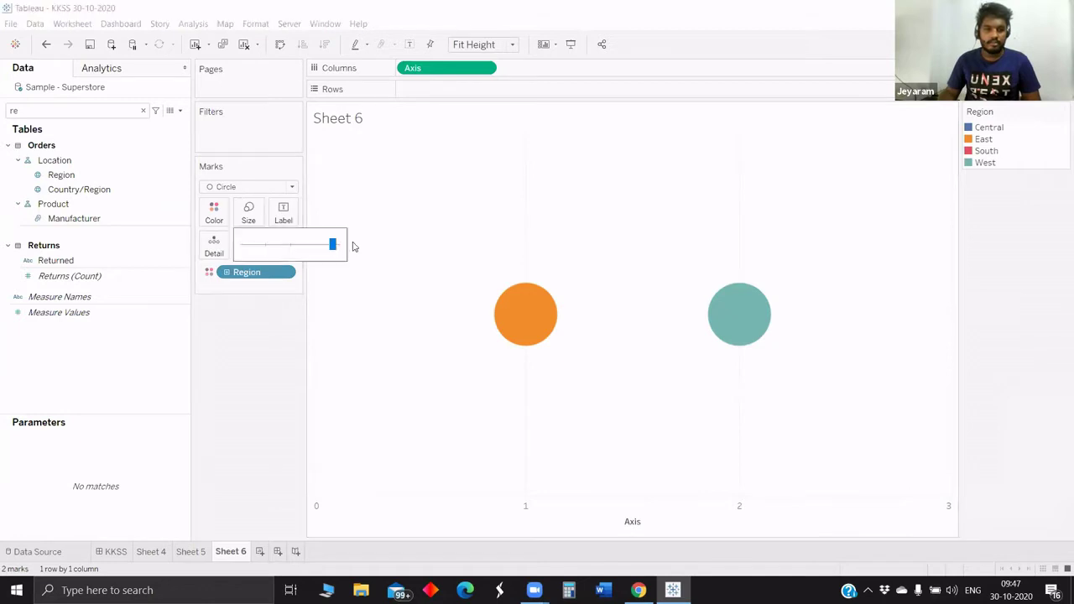
- Label the circles with the distinct count of Customer Name
{"action": "left_click", "coordinate": [50, 113]}
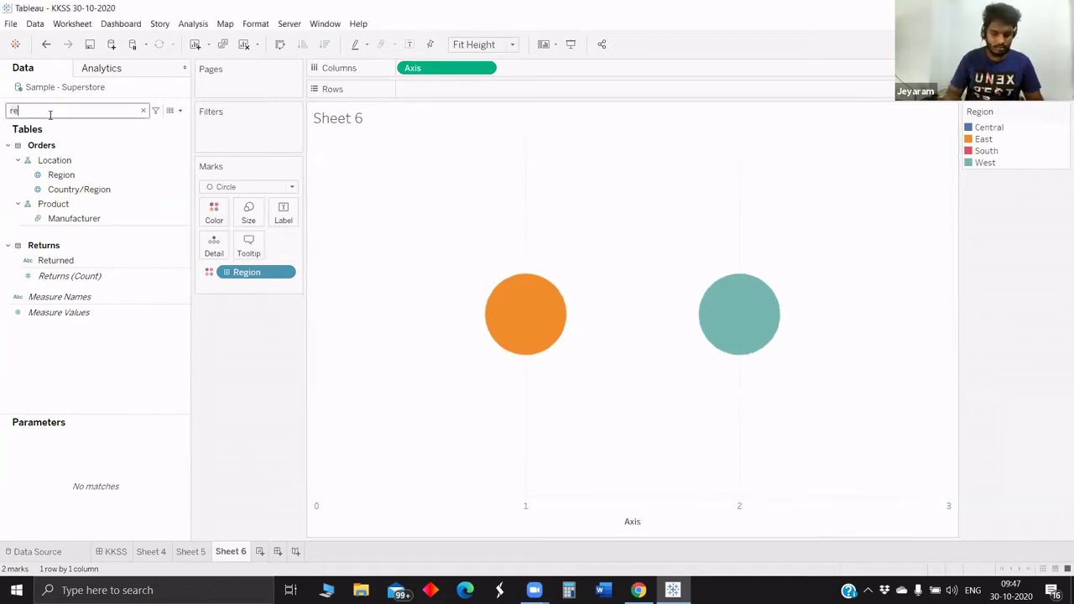
{"action": "key", "text": "BackSpace"}
{"action": "key", "text": "BackSpace"}
{"action": "type", "text": "cu"}
{"action": "left_click_drag", "start_coordinate": [74, 178], "coordinate": [282, 216]}
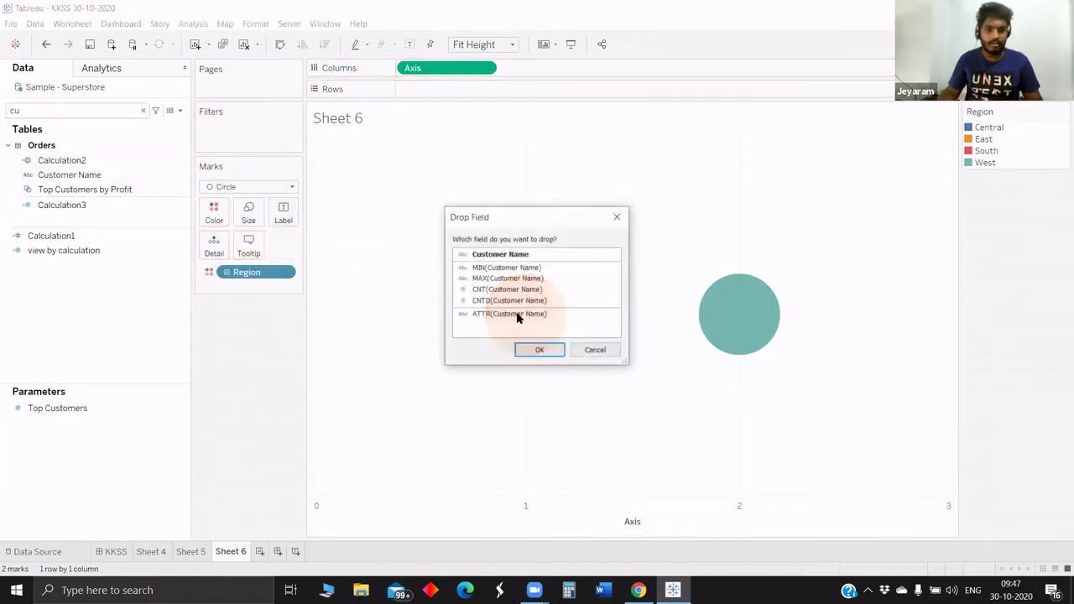
{"action": "left_click", "coordinate": [518, 303]}
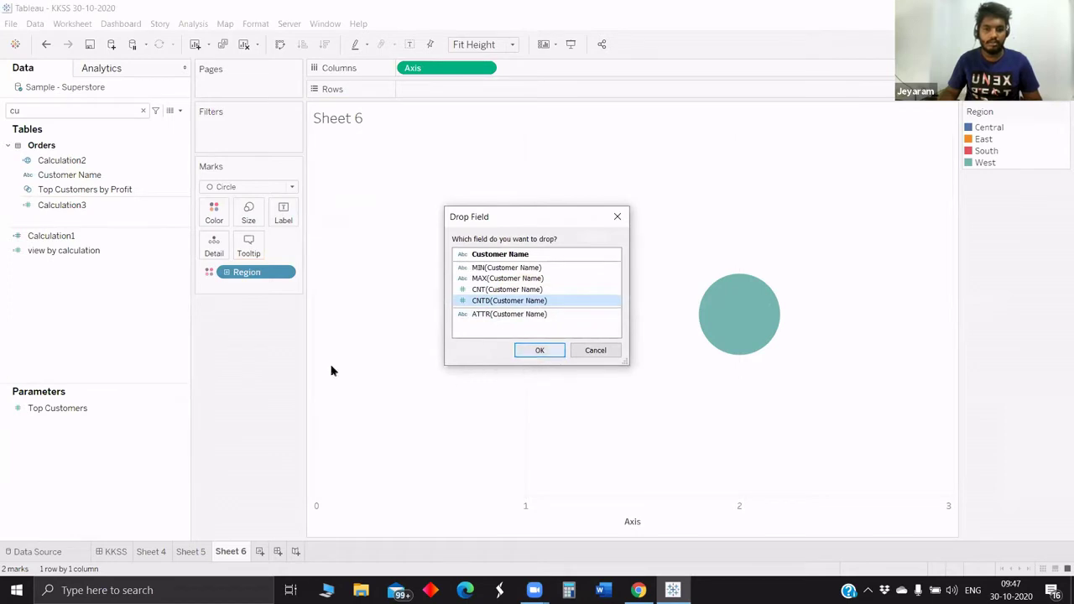
{"action": "key", "text": "Return"}
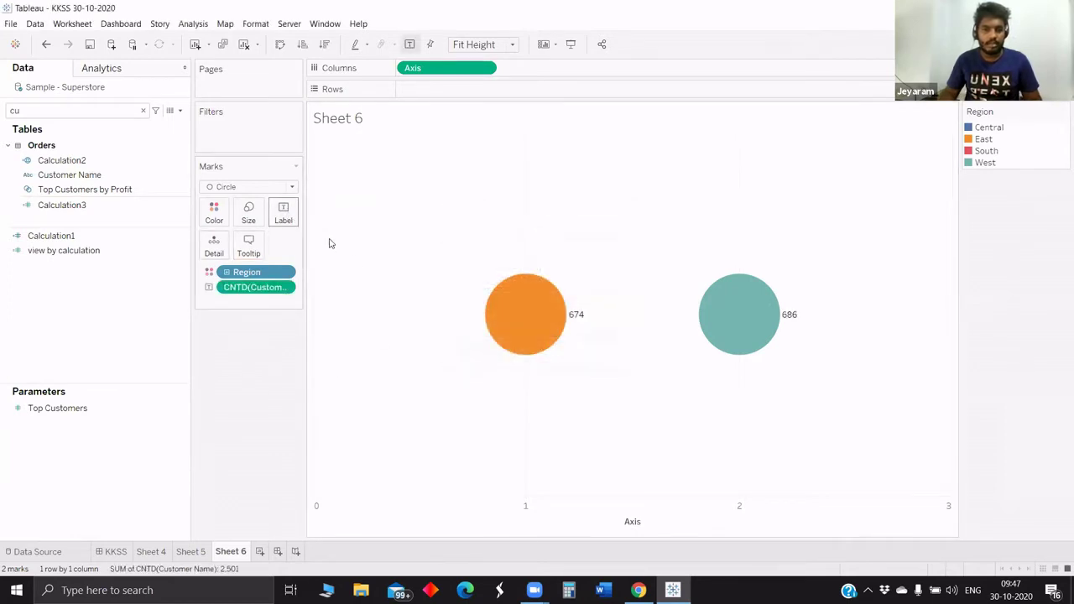
- Add Region to the circle labels and place it centred above the distinct customer count in the label text
{"action": "left_click", "coordinate": [284, 213]}
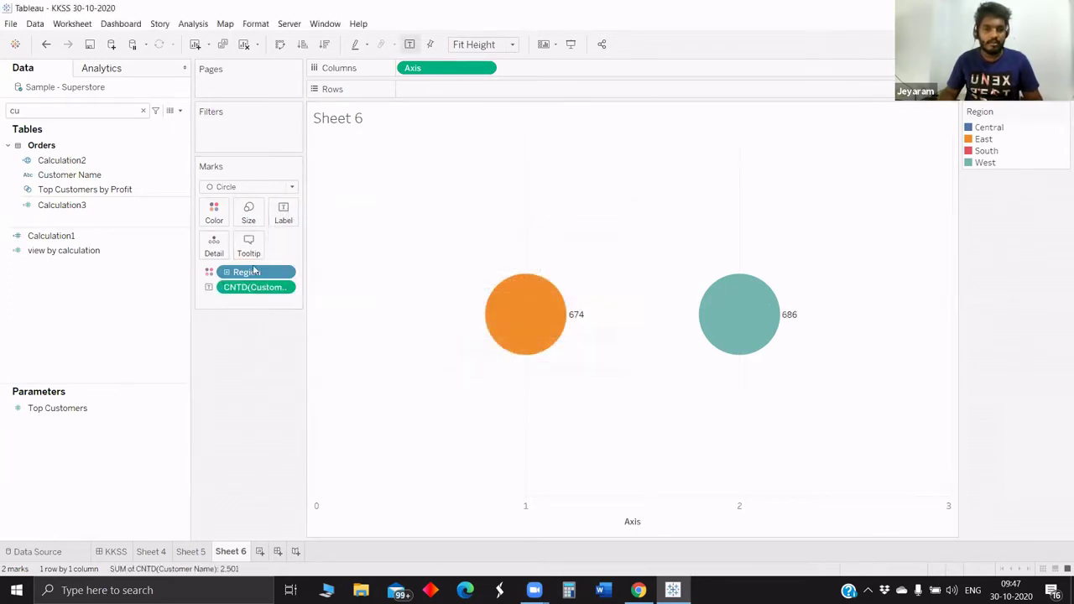
{"action": "left_click_drag", "start_coordinate": [300, 227], "coordinate": [283, 215]}
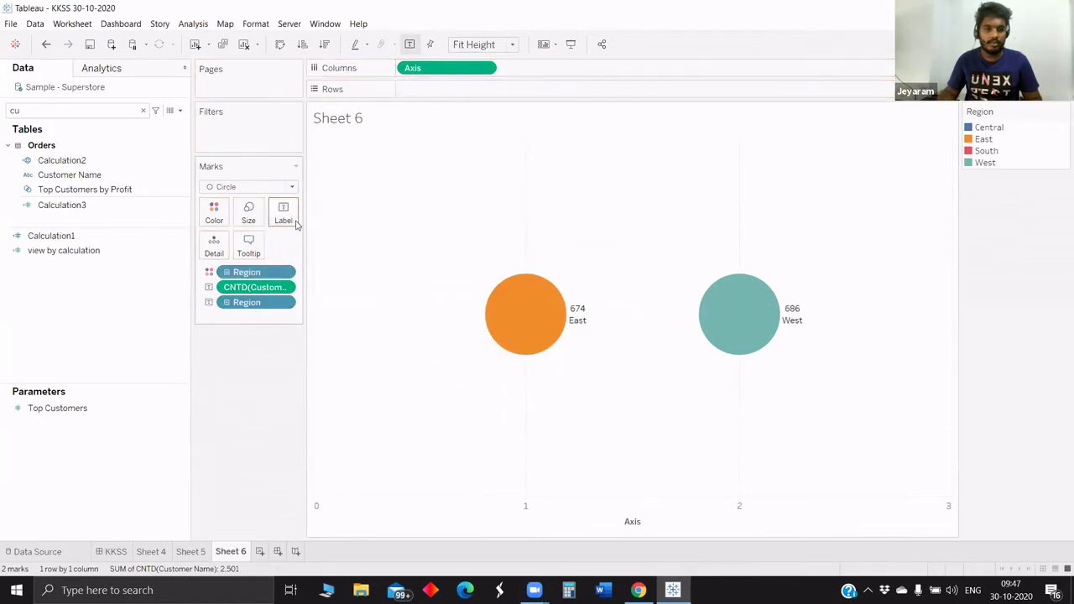
{"action": "left_click", "coordinate": [293, 221]}
{"action": "left_click", "coordinate": [396, 275]}
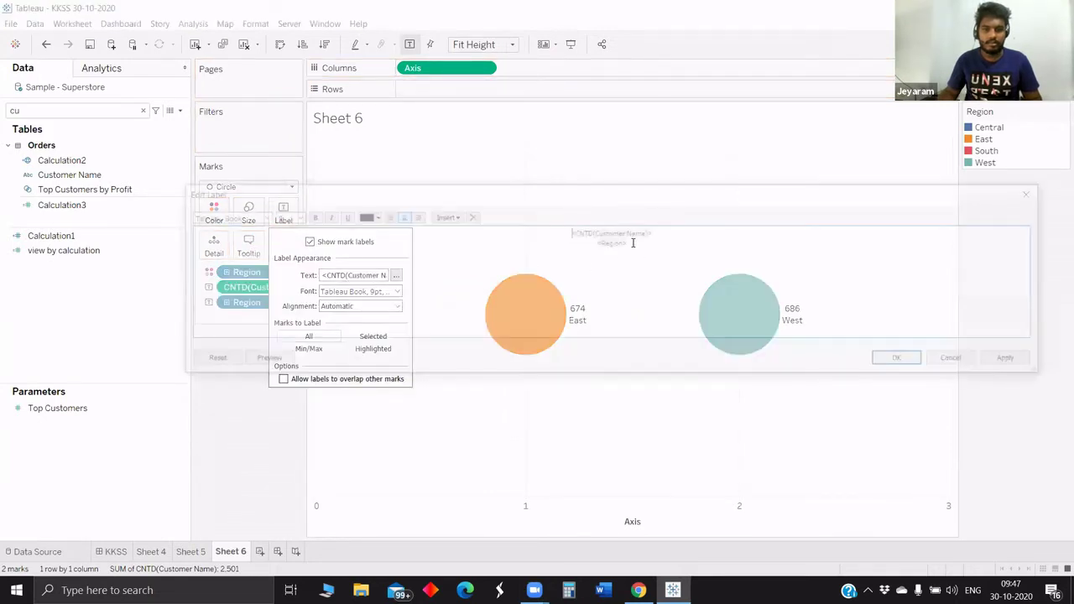
{"action": "left_click_drag", "start_coordinate": [633, 243], "coordinate": [566, 242]}
{"action": "key", "text": "ctrl+c"}
{"action": "key", "text": "BackSpace"}
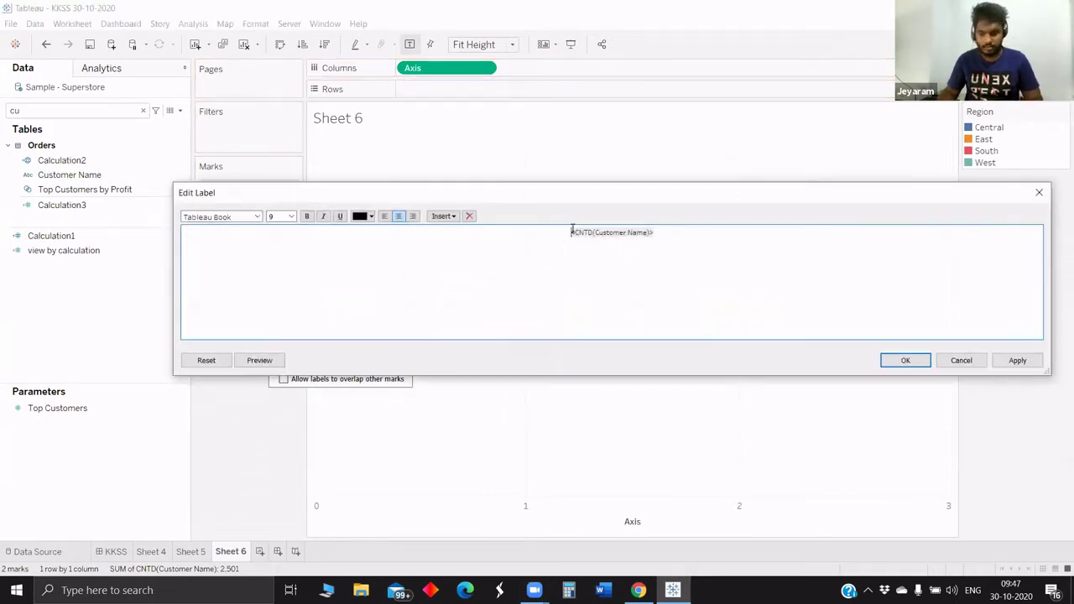
{"action": "key", "text": "Return"}
{"action": "key", "text": "ctrl+v"}
{"action": "key", "text": "shift+Home"}
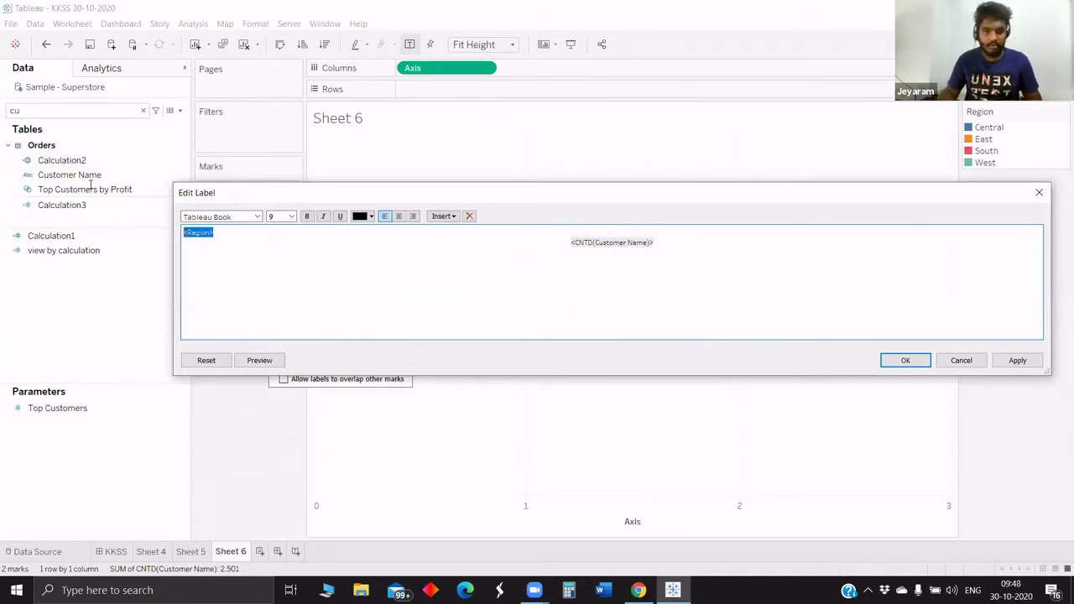
{"action": "left_click", "coordinate": [399, 216]}
- Format the Region line of the label as bold, size 8, and apply the edited label
{"action": "left_click", "coordinate": [649, 234]}
{"action": "left_click_drag", "start_coordinate": [648, 232], "coordinate": [554, 233]}
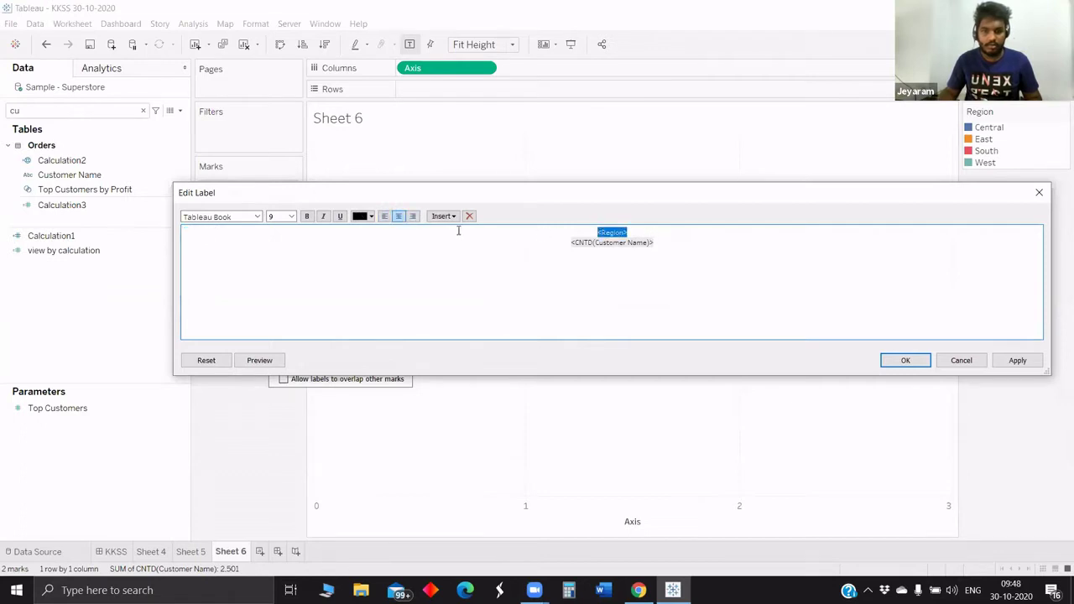
{"action": "left_click", "coordinate": [290, 216]}
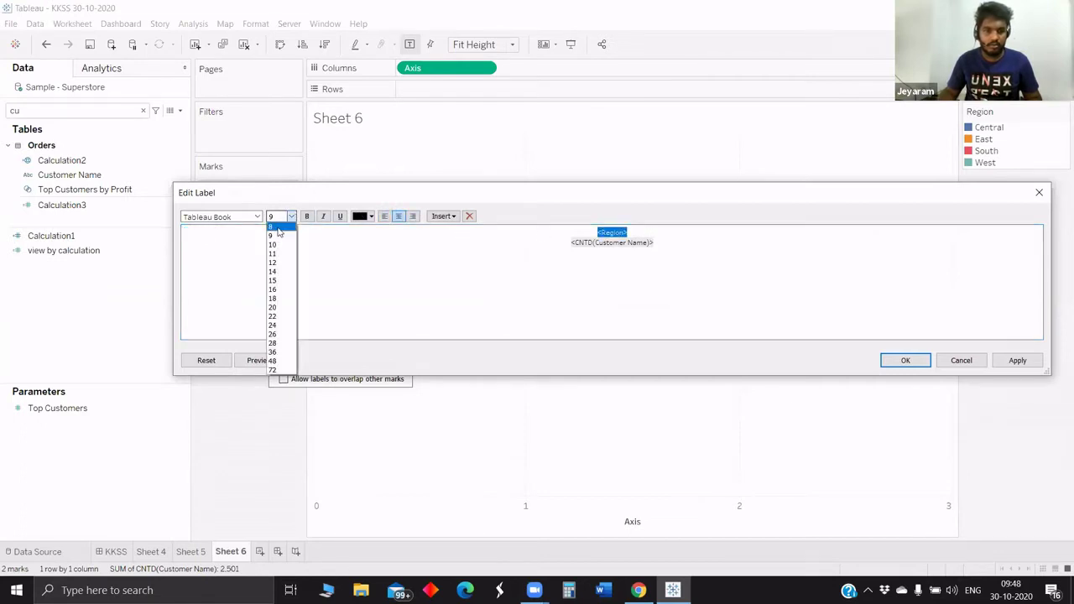
{"action": "left_click", "coordinate": [281, 227]}
{"action": "left_click", "coordinate": [306, 216]}
{"action": "double_click", "coordinate": [598, 242]}
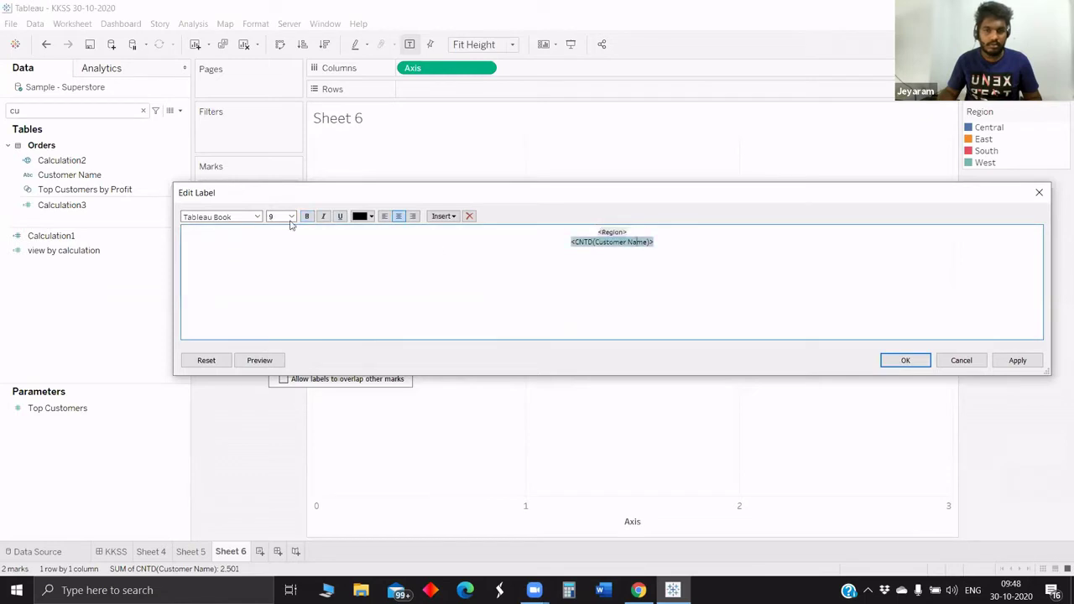
{"action": "left_click", "coordinate": [290, 217]}
{"action": "left_click", "coordinate": [518, 257]}
{"action": "left_click", "coordinate": [1015, 361]}
{"action": "left_click", "coordinate": [906, 360]}
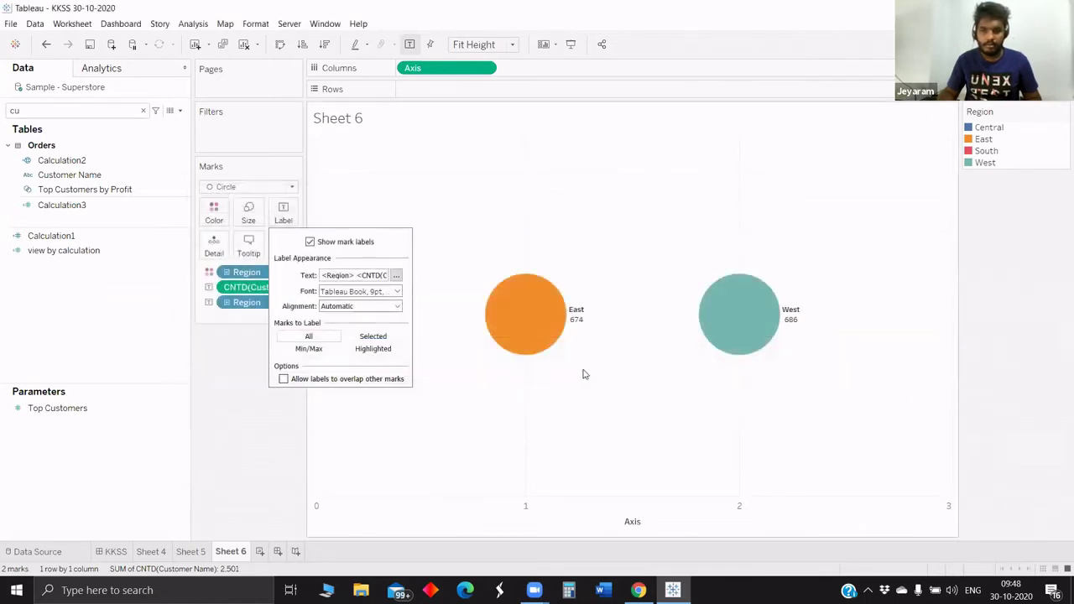
{"action": "left_click", "coordinate": [576, 364]}
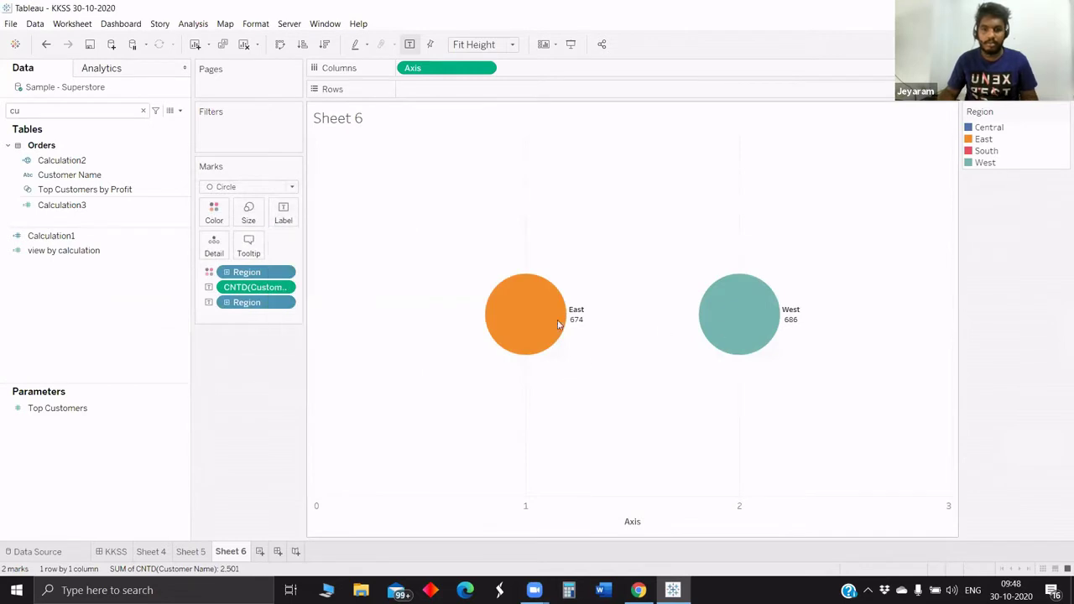
{"action": "left_click", "coordinate": [284, 213]}
{"action": "left_click", "coordinate": [353, 306]}
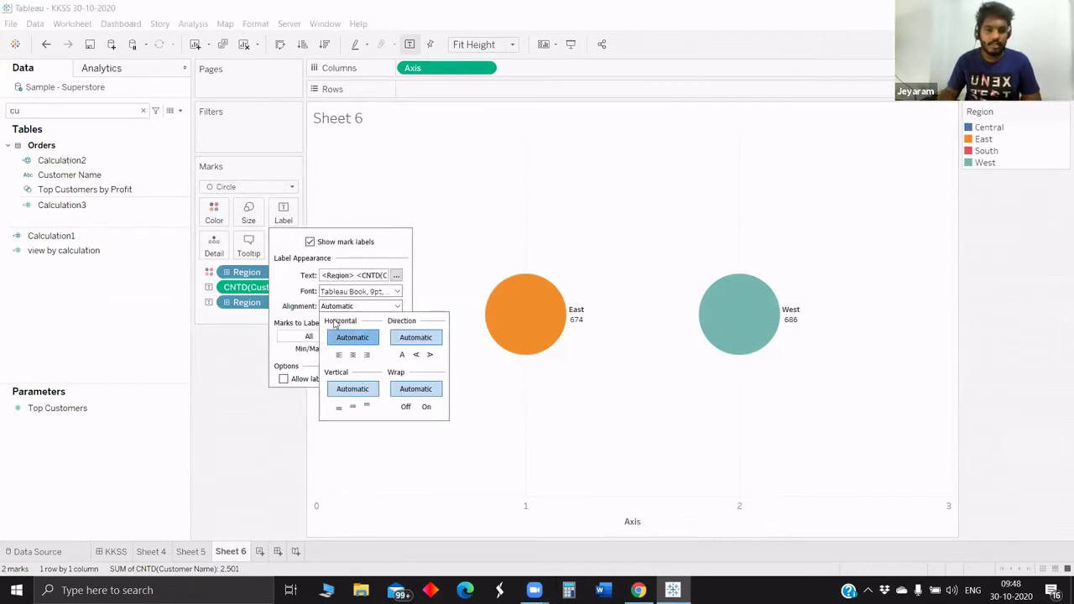
{"action": "left_click", "coordinate": [283, 285]}
{"action": "left_click", "coordinate": [245, 336]}
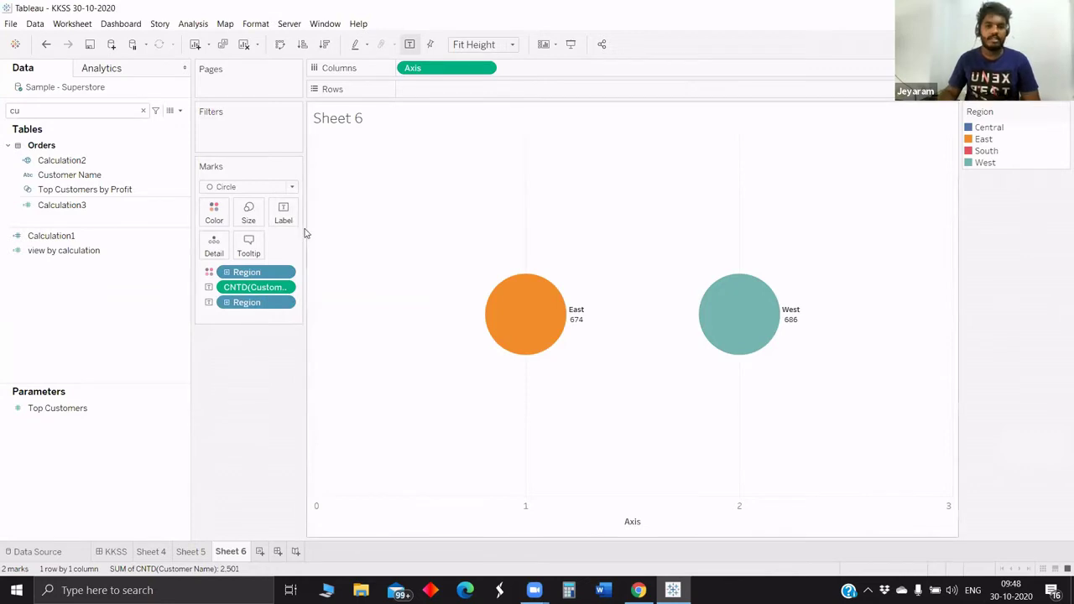
- Align the mark labels to the horizontal centre and vertical middle of the circles
{"action": "left_click", "coordinate": [284, 214]}
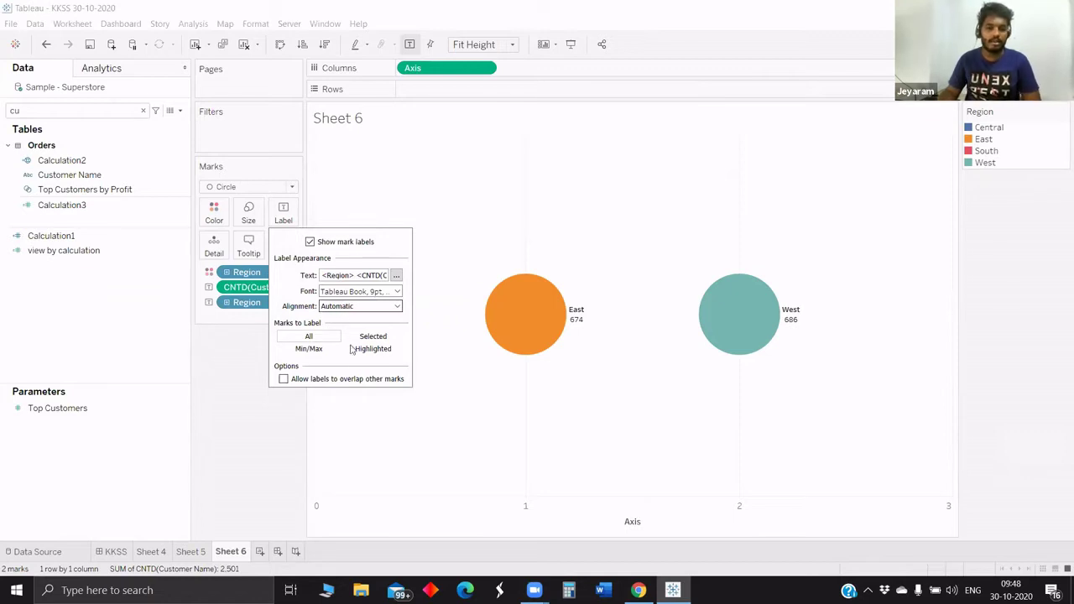
{"action": "left_click", "coordinate": [360, 306]}
{"action": "left_click", "coordinate": [353, 354]}
{"action": "left_click", "coordinate": [352, 408]}
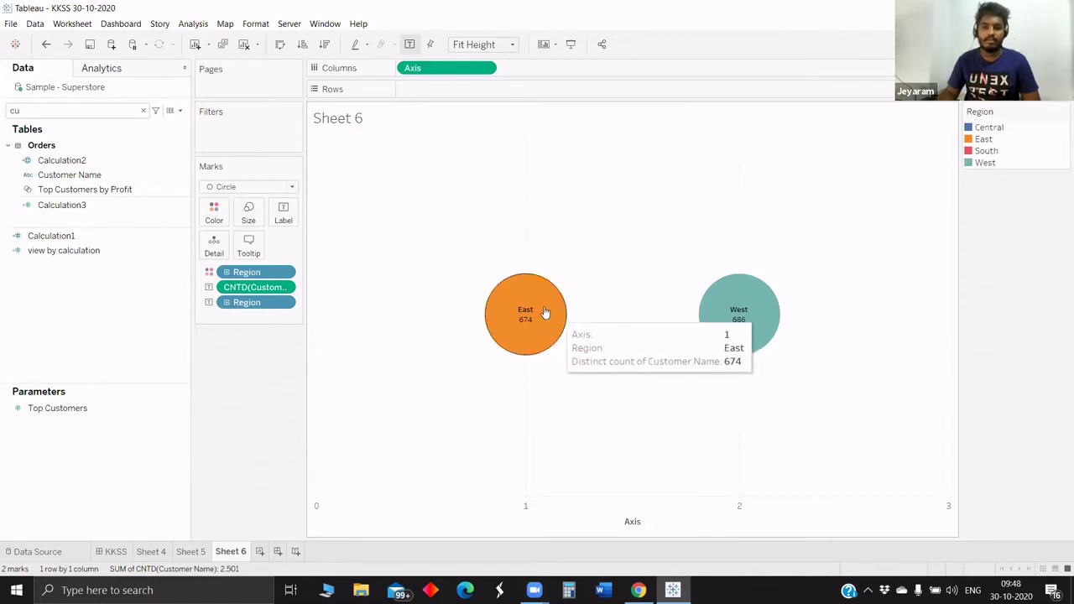
- Create a new worksheet with Customer Name on Rows and Region on Columns
{"action": "left_click", "coordinate": [260, 551]}
{"action": "left_click", "coordinate": [48, 110]}
{"action": "type", "text": "cu"}
{"action": "left_click_drag", "start_coordinate": [70, 175], "coordinate": [426, 96]}
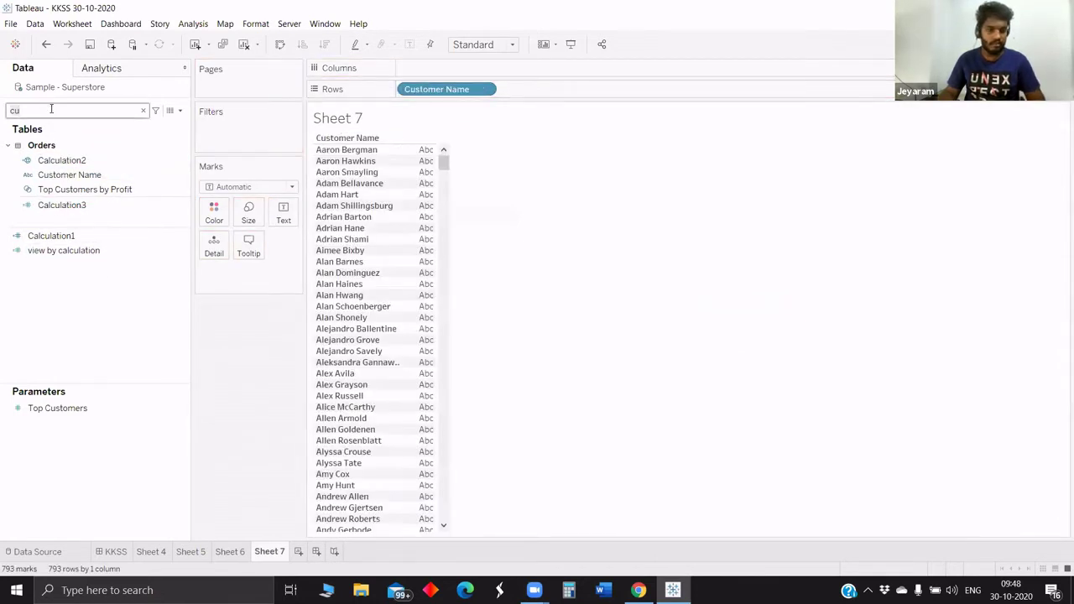
{"action": "key", "text": "BackSpace"}
{"action": "key", "text": "BackSpace"}
{"action": "type", "text": "re"}
{"action": "left_click_drag", "start_coordinate": [60, 174], "coordinate": [411, 159]}
- Filter Region to keep only East and West
{"action": "left_click", "coordinate": [421, 205]}
{"action": "left_click", "coordinate": [422, 230]}
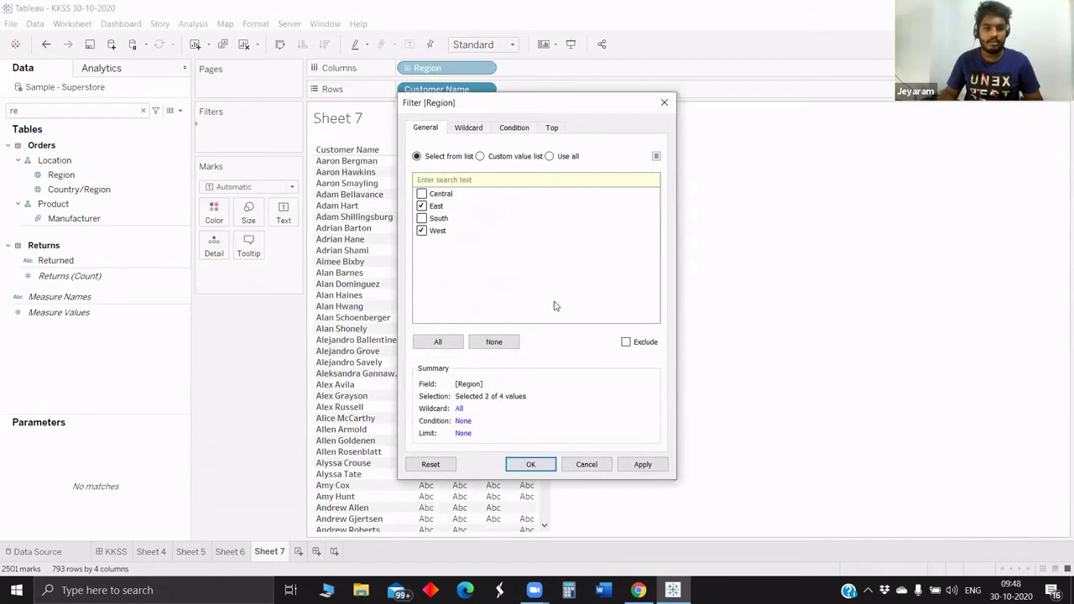
{"action": "left_click", "coordinate": [643, 465]}
{"action": "left_click", "coordinate": [530, 464]}
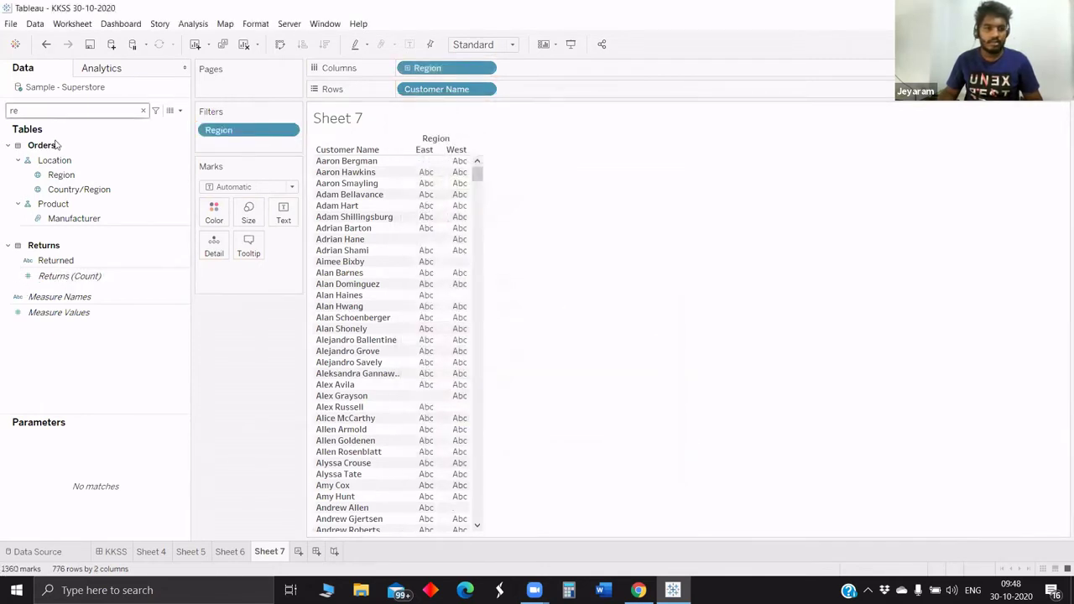
- Show Sales as text for each customer and region in the table
{"action": "left_click", "coordinate": [52, 110]}
{"action": "key", "text": "BackSpace"}
{"action": "key", "text": "BackSpace"}
{"action": "type", "text": "sa"}
{"action": "left_click_drag", "start_coordinate": [48, 170], "coordinate": [296, 220]}
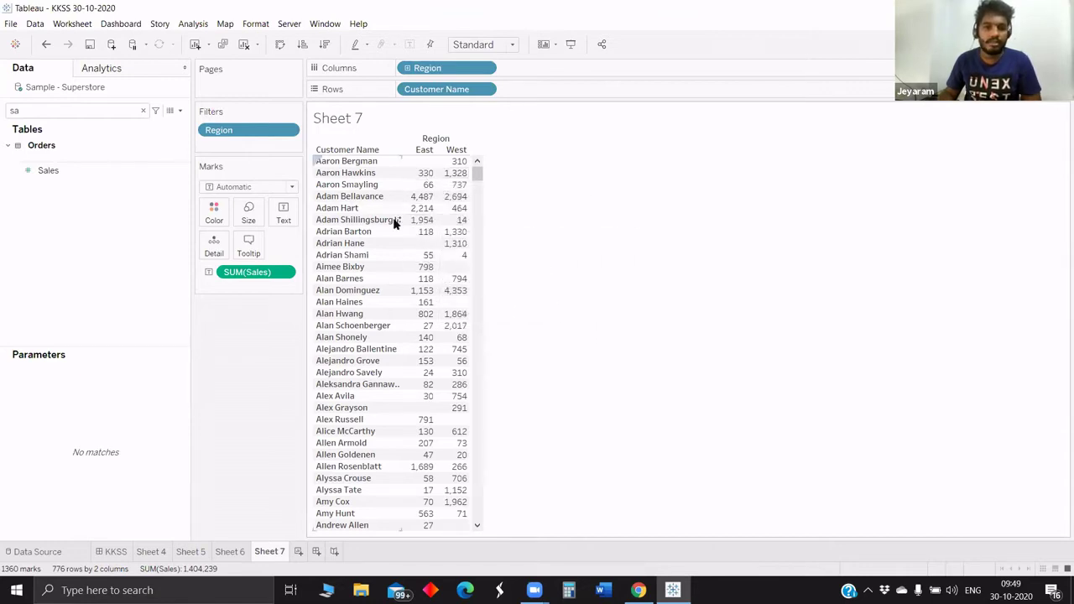
{"action": "left_click", "coordinate": [179, 110]}
{"action": "left_click", "coordinate": [131, 136]}
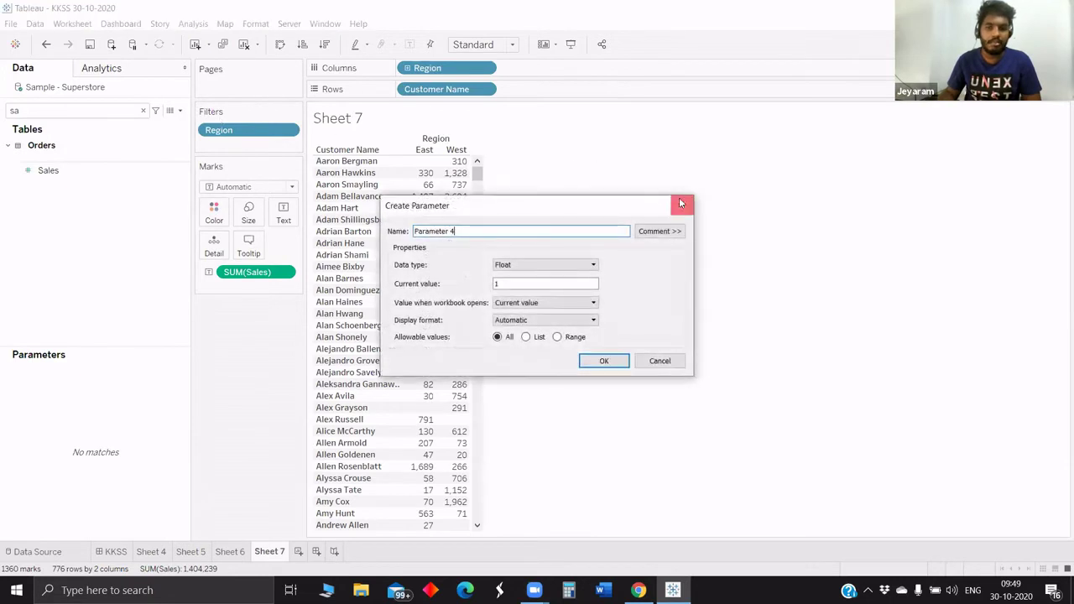
{"action": "left_click", "coordinate": [681, 202]}
- Start a new calculated field with a FIXED expression on [Customer Name], followed by a colon and an opening parenthesis
{"action": "left_click", "coordinate": [179, 110]}
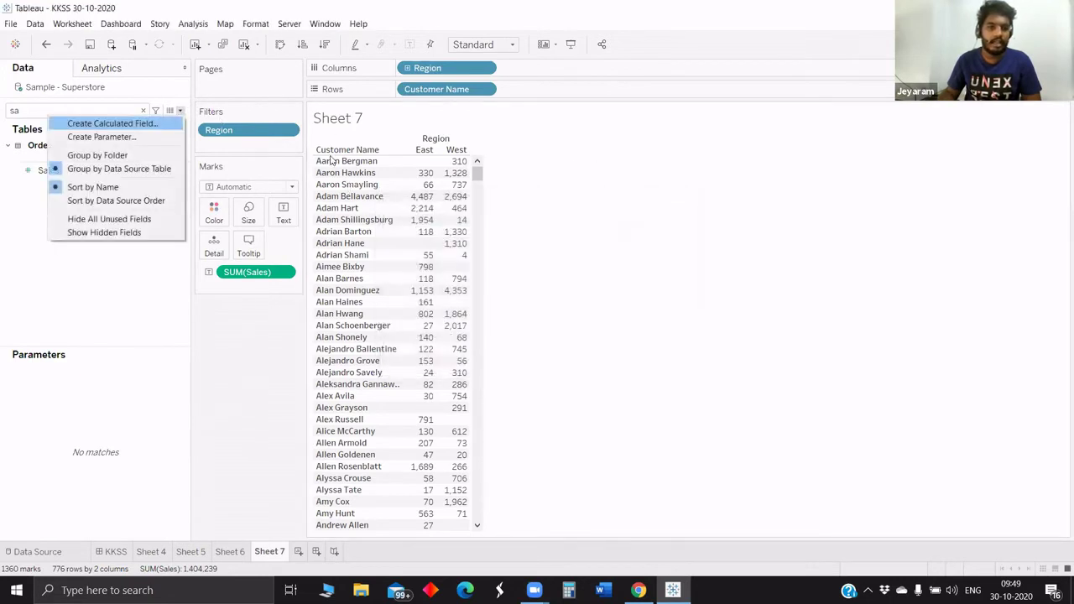
{"action": "left_click", "coordinate": [126, 123]}
{"action": "left_click_drag", "start_coordinate": [468, 270], "coordinate": [614, 238]}
{"action": "type", "text": "fix"}
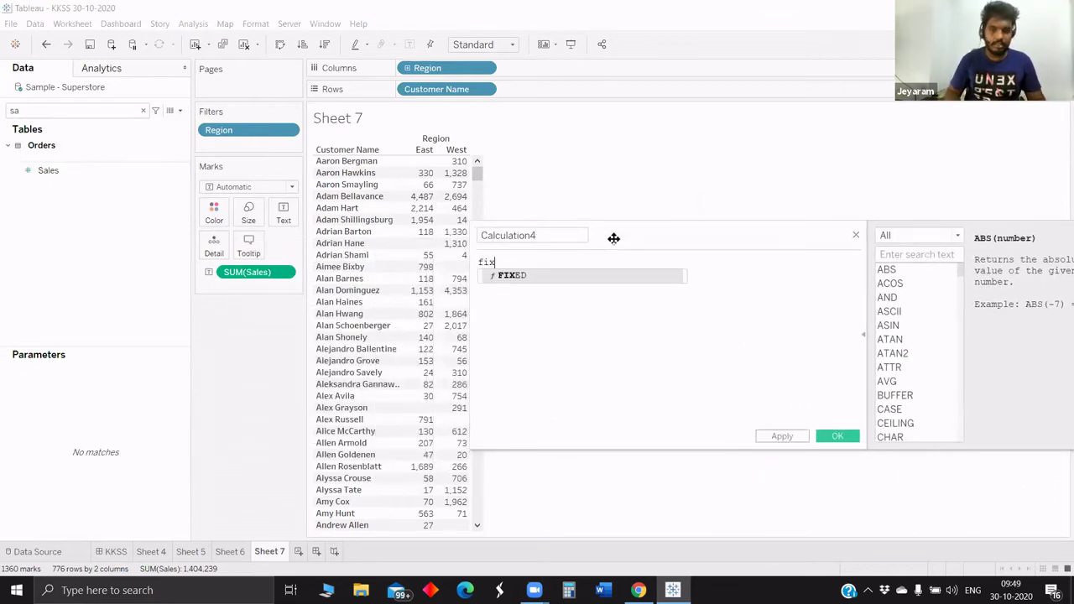
{"action": "type", "text": "e"}
{"action": "key", "text": "Return"}
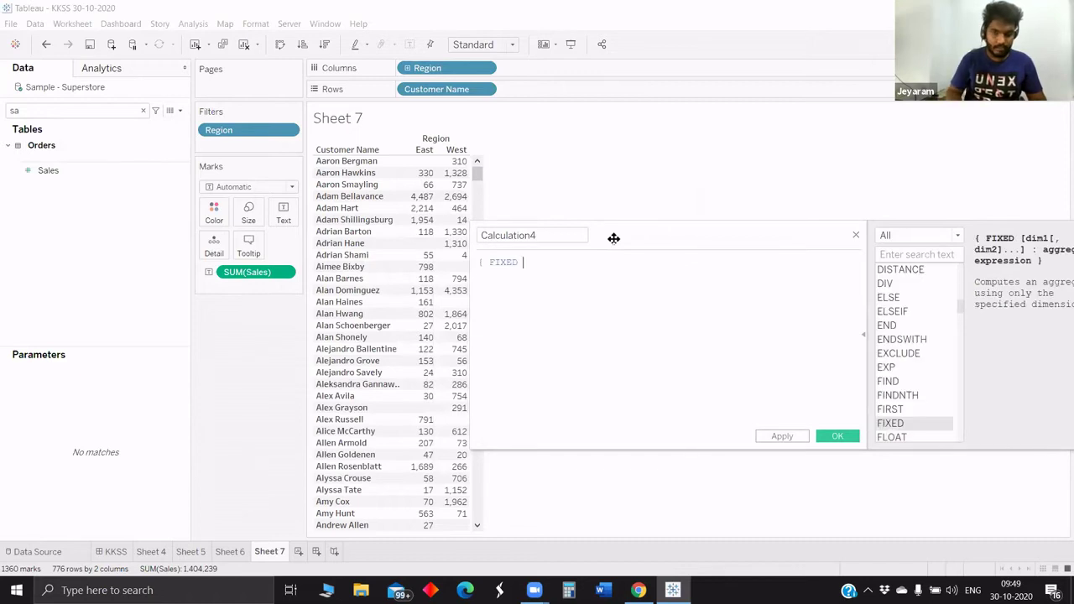
{"action": "type", "text": "[Customer Name]: ( i"}
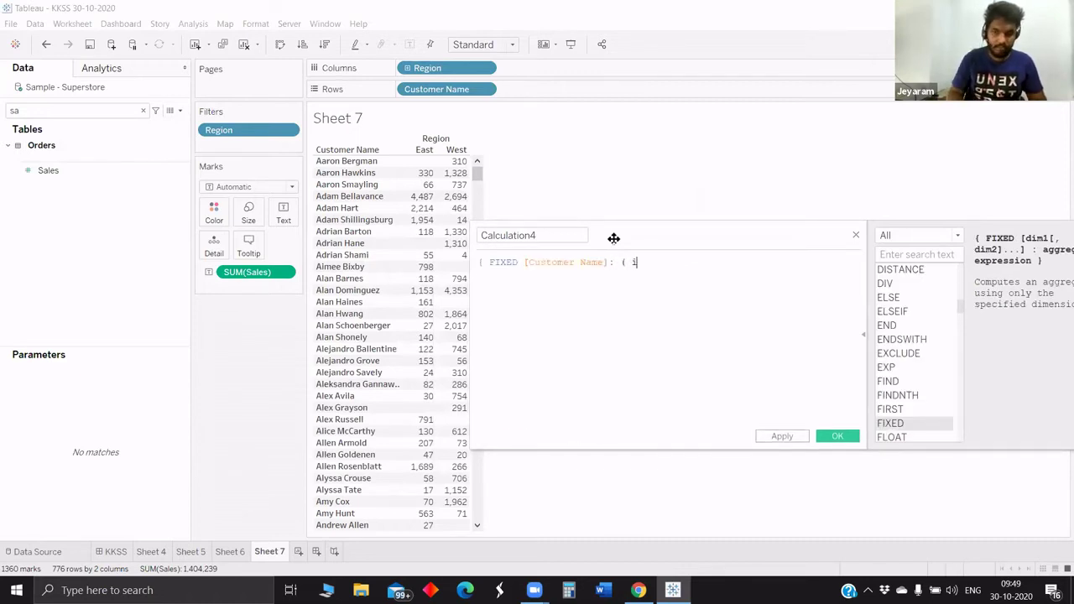
- Continue the formula inside the parenthesis with IF [Region] = "East" THEN 1 and close the parenthesis
{"action": "type", "text": "f"}
{"action": "key", "text": "Return"}
{"action": "type", "text": "regio"}
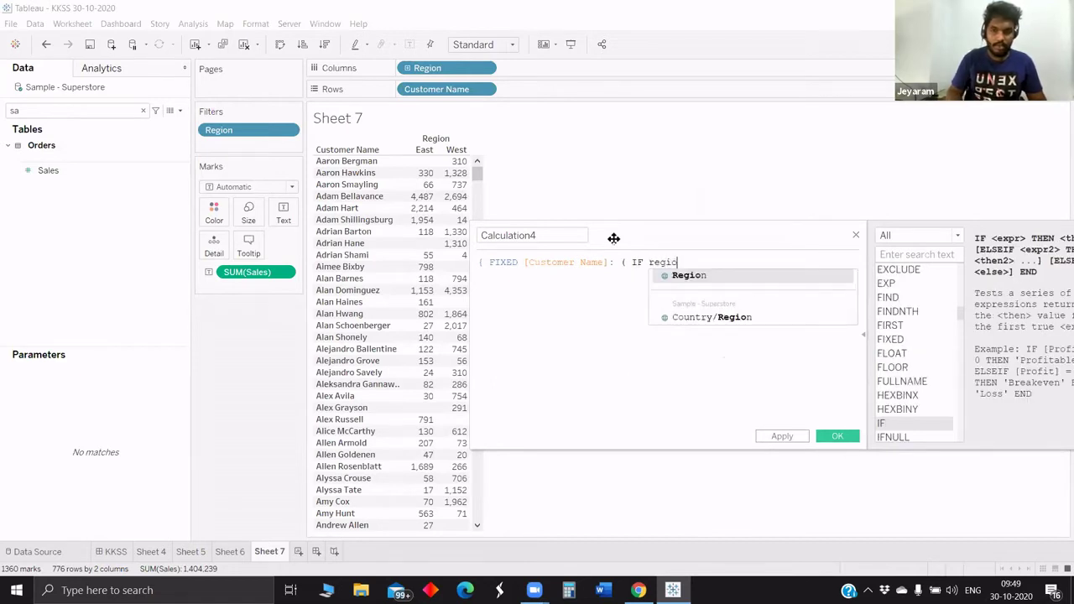
{"action": "key", "text": "Return"}
{"action": "type", "text": "= "}
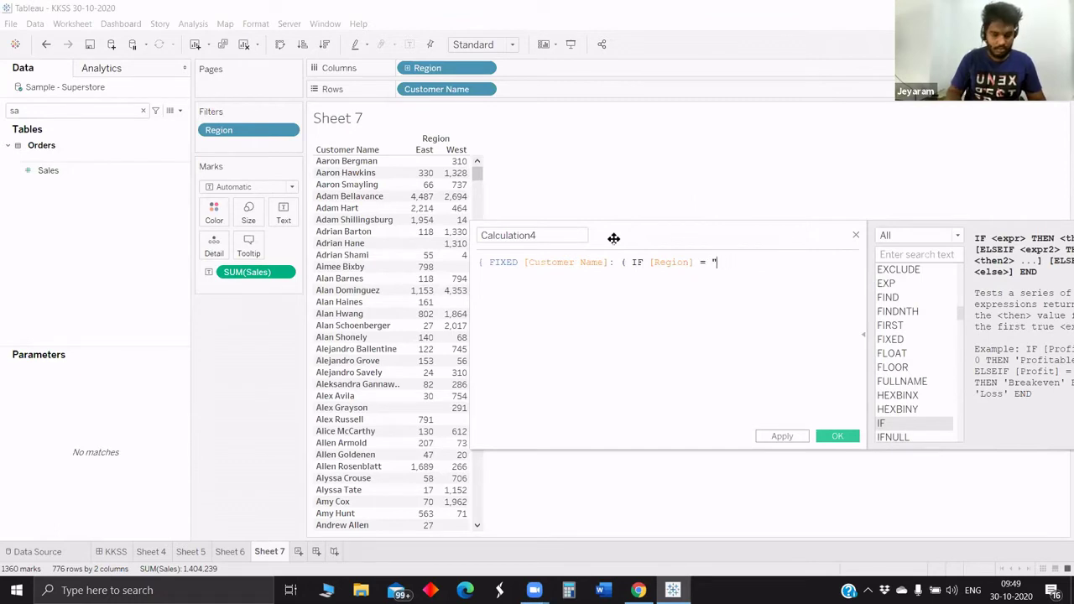
{"action": "type", "text": "\"East\""}
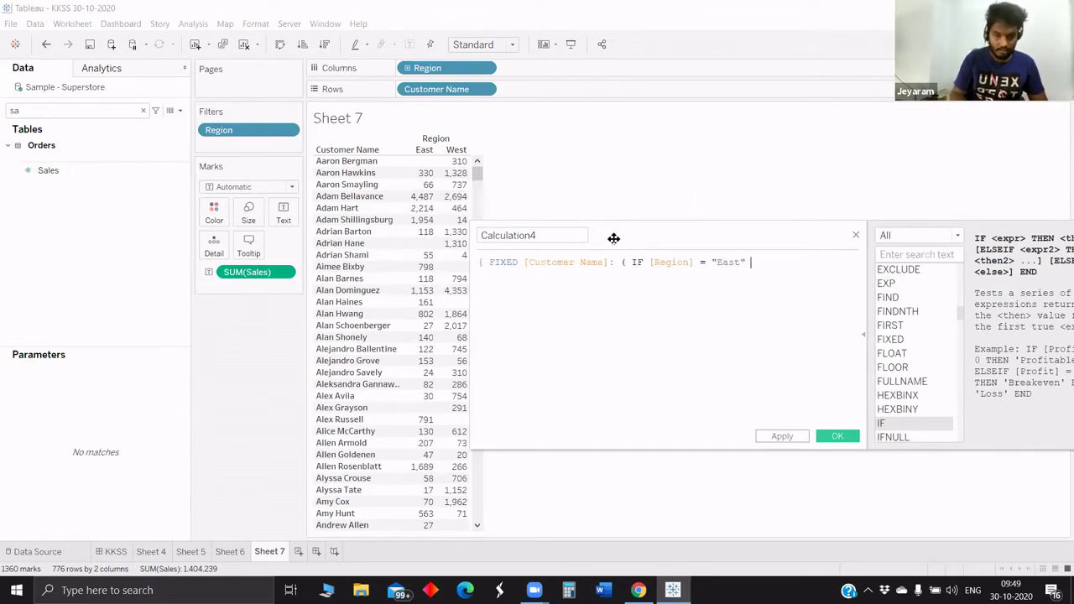
{"action": "type", "text": " the"}
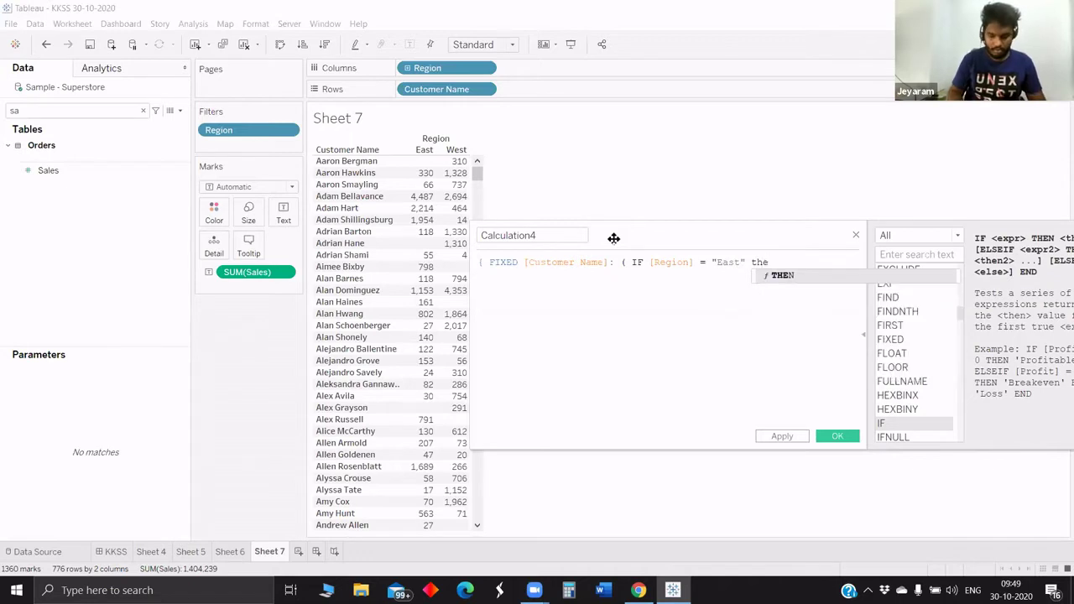
{"action": "key", "text": "Return"}
{"action": "type", "text": "1 )"}
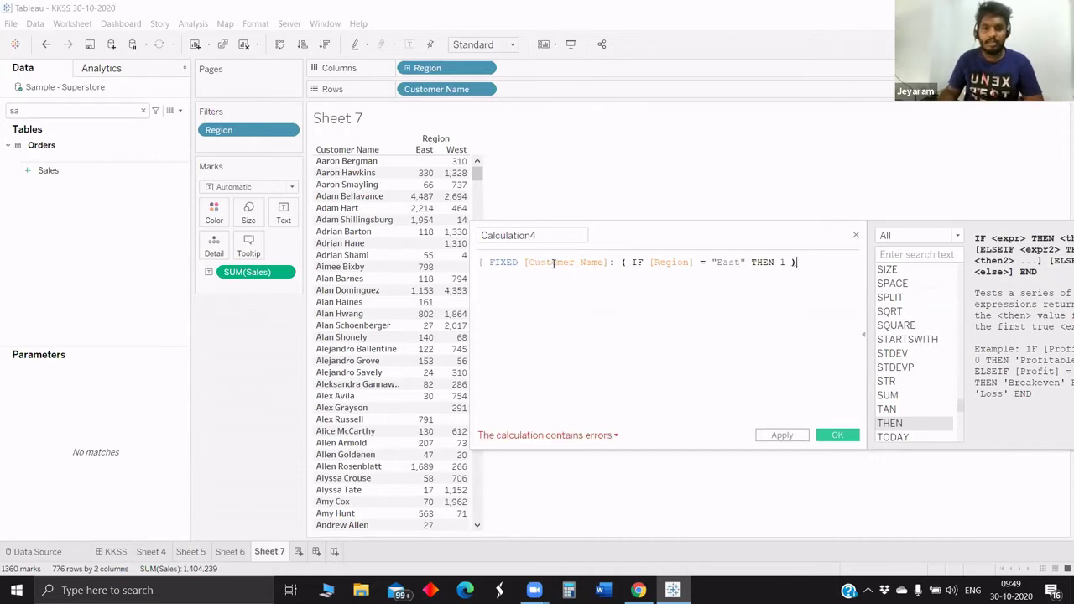
- Insert the SUM function directly before the parenthesised IF expression in the formula
{"action": "left_click_drag", "start_coordinate": [624, 235], "coordinate": [583, 237]}
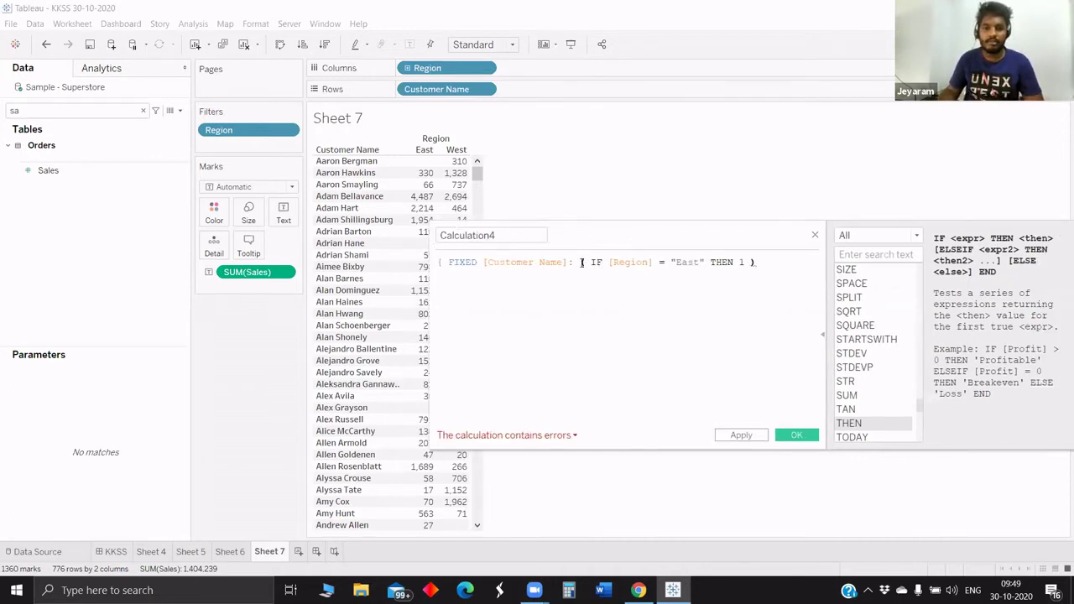
{"action": "type", "text": "sum"}
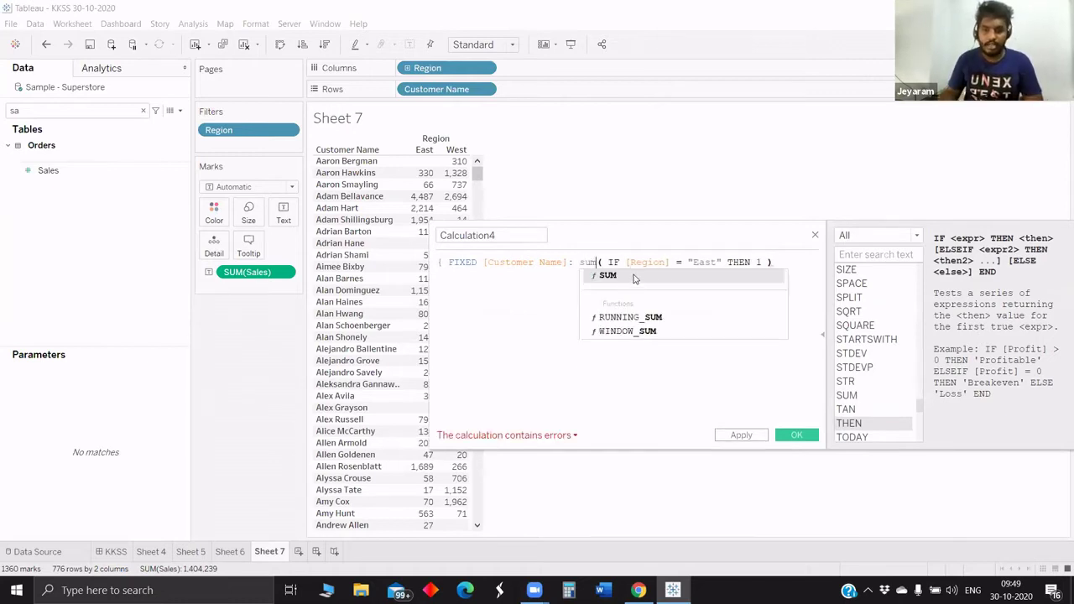
{"action": "left_click", "coordinate": [643, 277]}
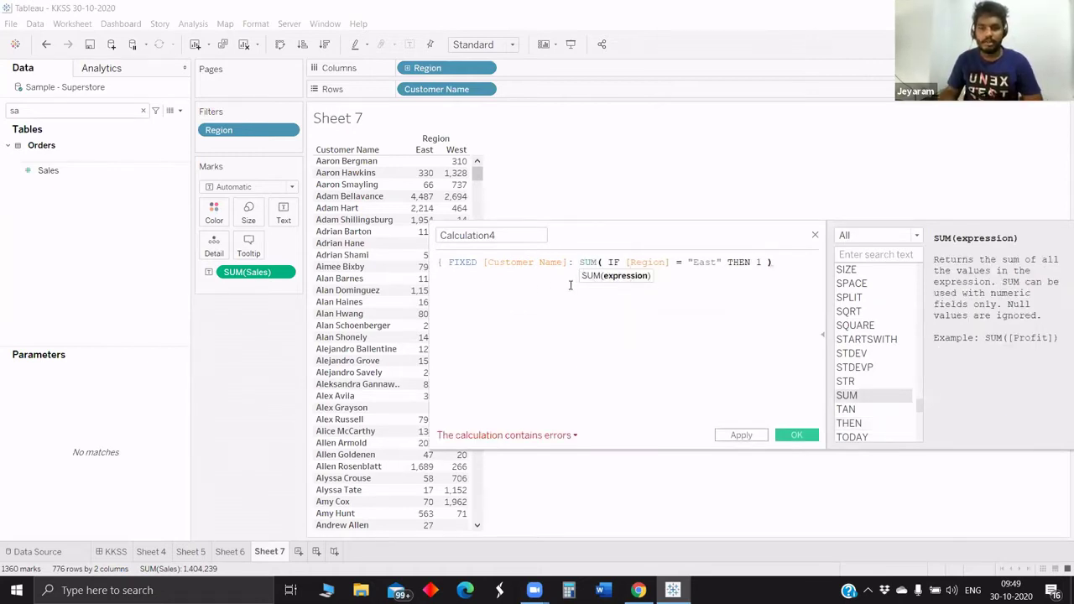
- Close the FIXED expression with a brace, compare it with >0, and insert END after THEN 1
{"action": "left_click", "coordinate": [780, 261]}
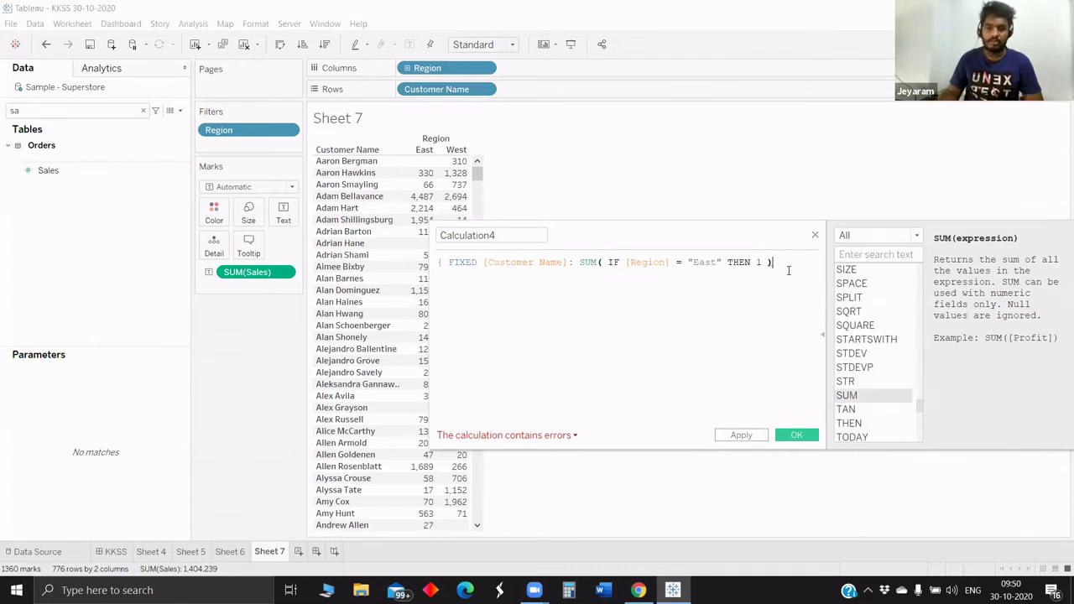
{"action": "type", "text": "}>0"}
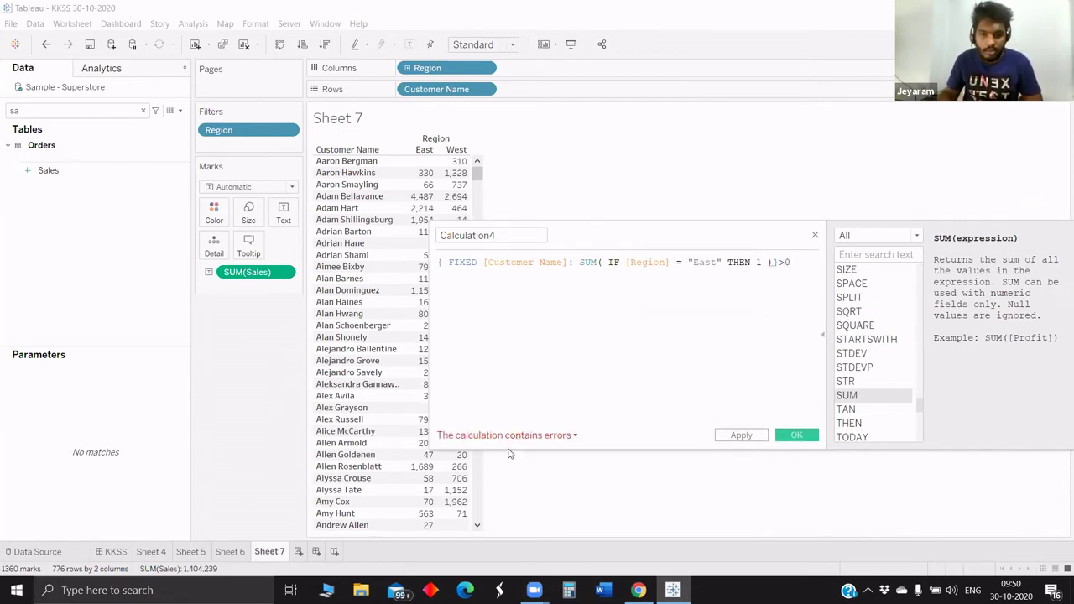
{"action": "left_click", "coordinate": [756, 264]}
{"action": "left_click", "coordinate": [766, 262]}
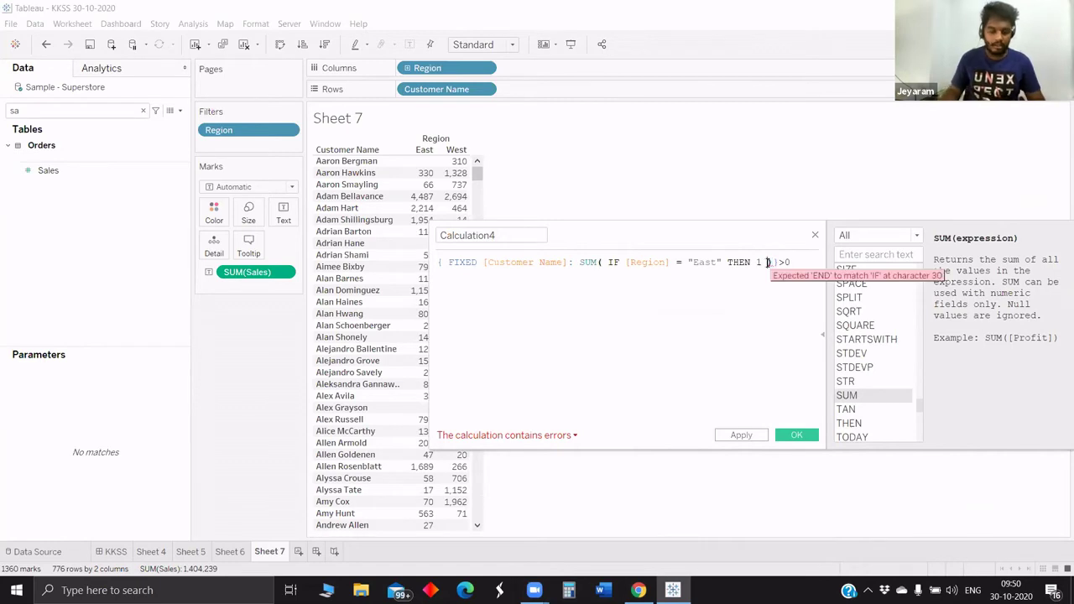
{"action": "type", "text": "end"}
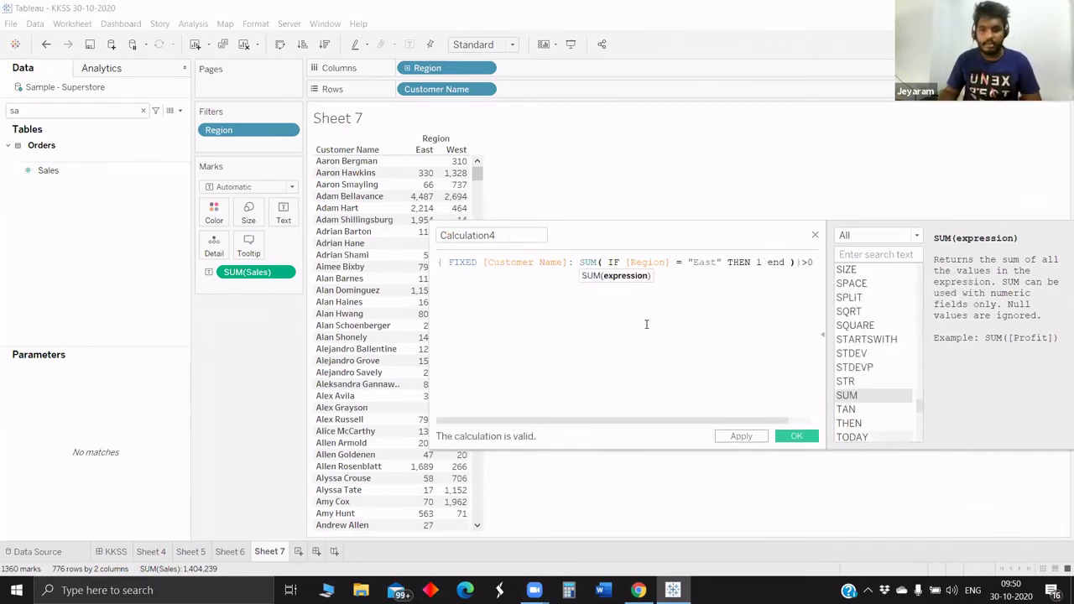
- Name the calculated field Combined and save it
{"action": "left_click", "coordinate": [483, 236]}
{"action": "key", "text": "ctrl+a"}
{"action": "type", "text": "Co"}
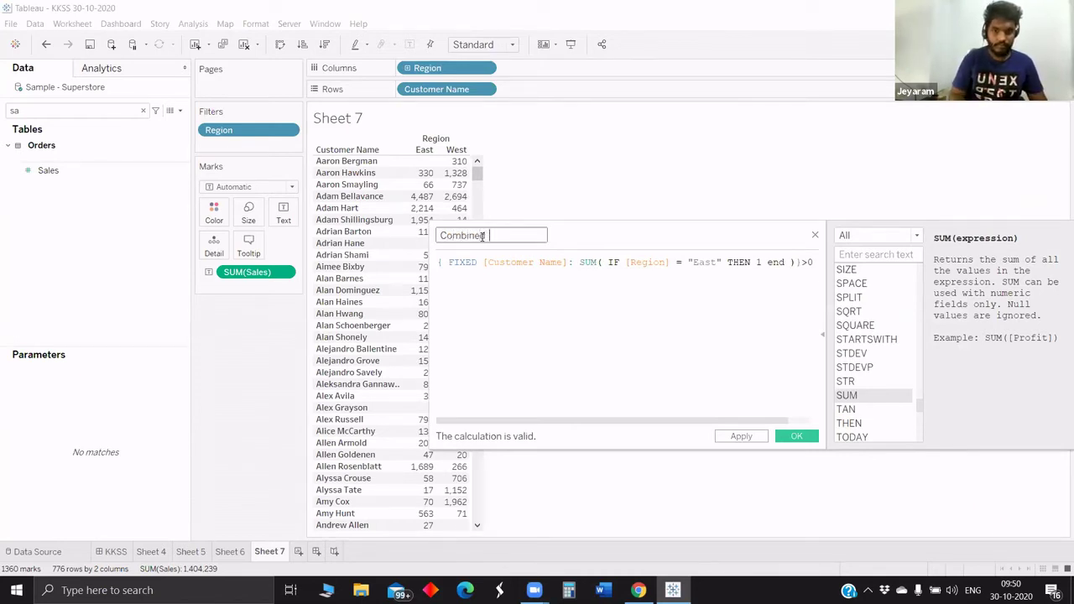
{"action": "left_click", "coordinate": [797, 436]}
- Search the data fields for "co" and open the Combined calculation to review its formula
{"action": "double_click", "coordinate": [32, 112]}
{"action": "type", "text": "c"}
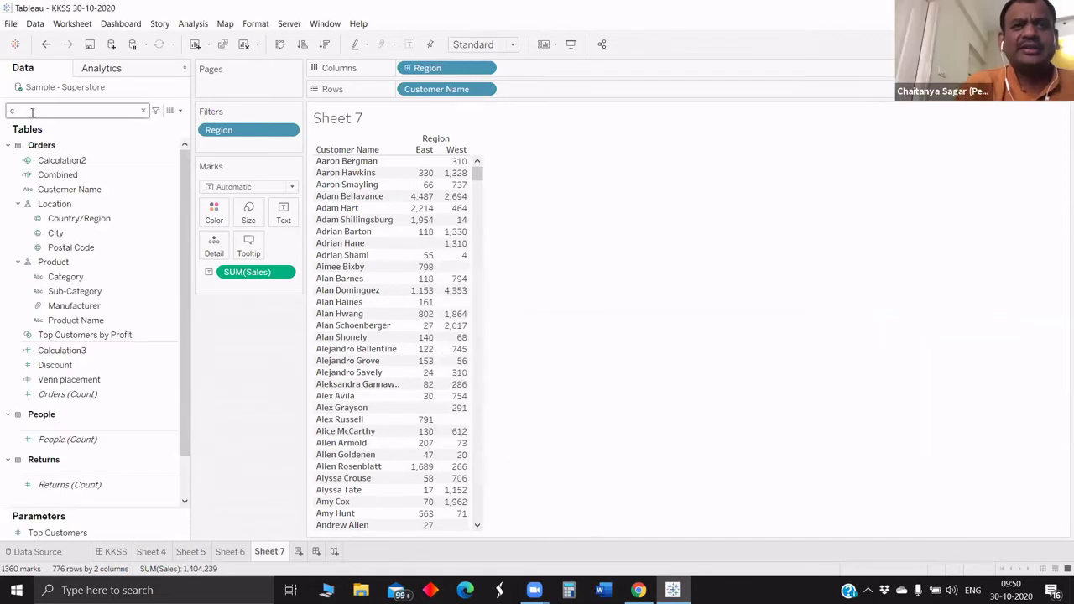
{"action": "type", "text": "o"}
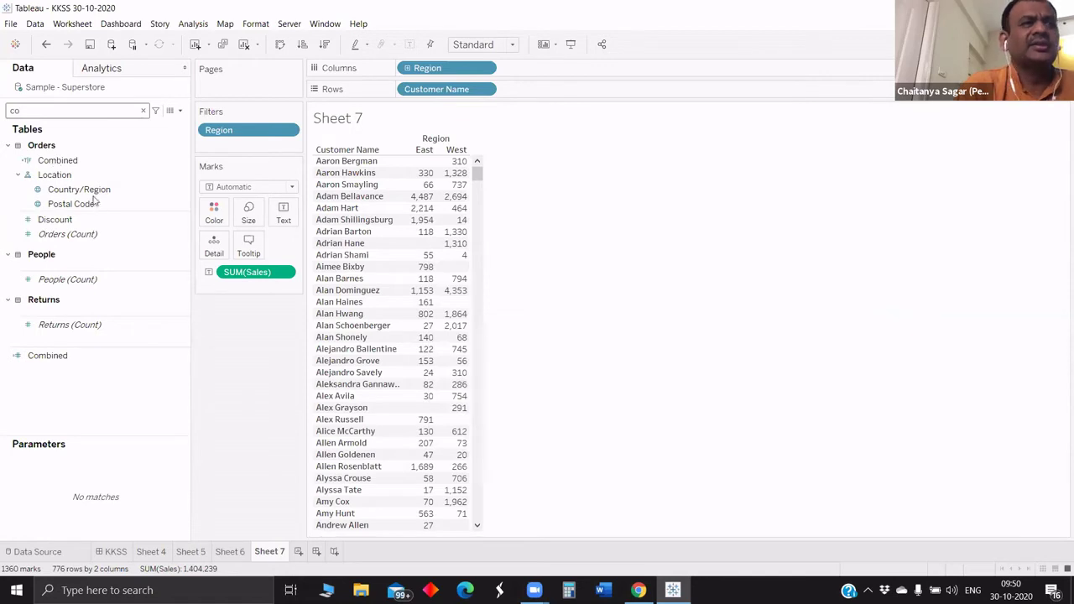
{"action": "right_click", "coordinate": [55, 160]}
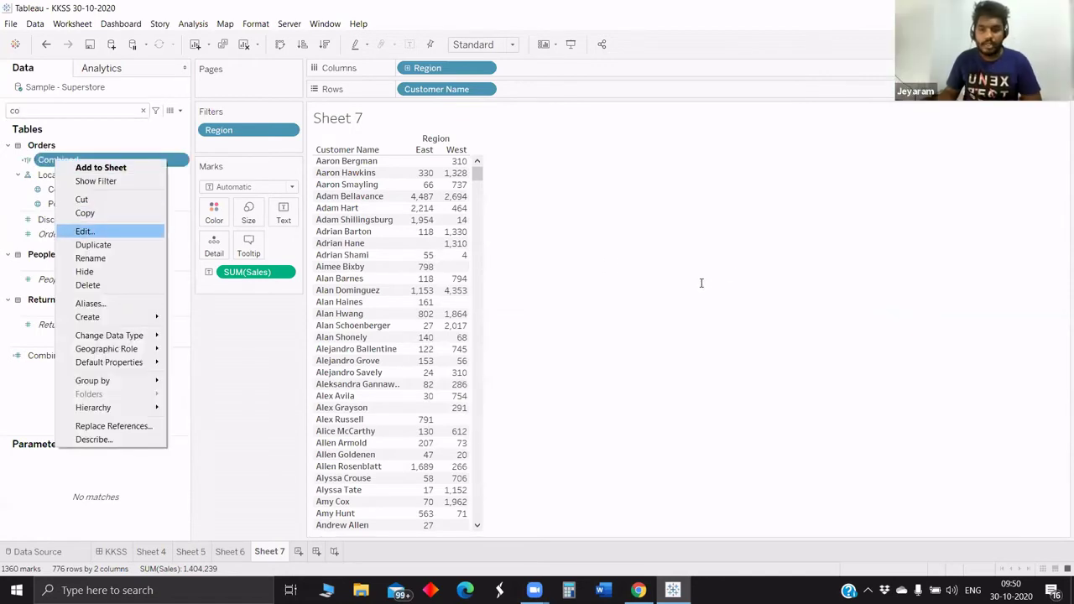
{"action": "key", "text": "Return"}
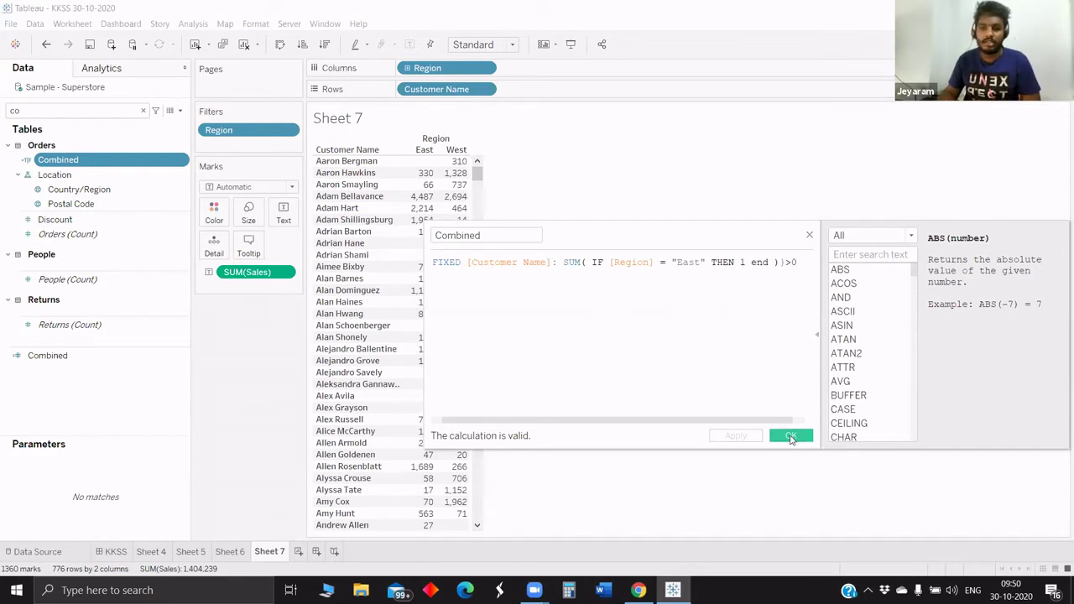
{"action": "left_click", "coordinate": [792, 438]}
- Add Combined to the rows after Customer Name and compare its values with the East and West sales
{"action": "left_click_drag", "start_coordinate": [106, 156], "coordinate": [585, 91]}
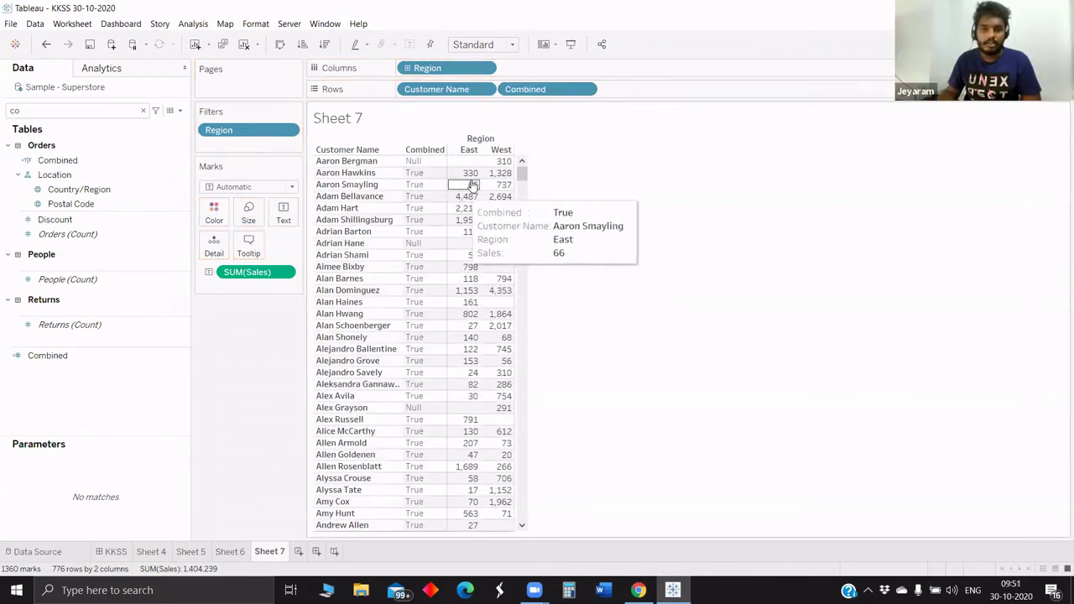
{"action": "mouse_move", "coordinate": [473, 179]}
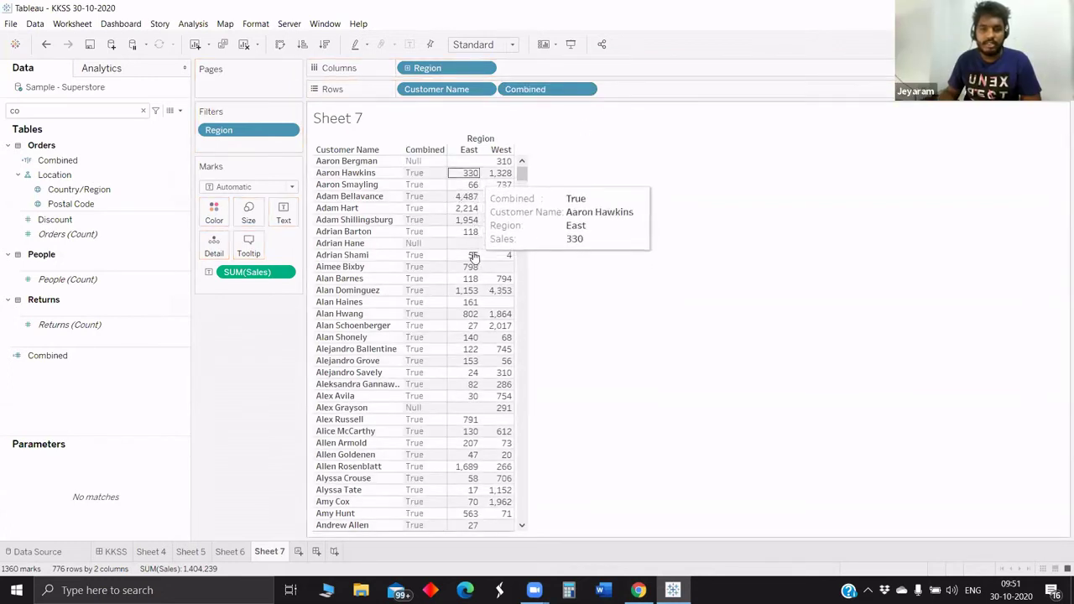
{"action": "mouse_move", "coordinate": [468, 258]}
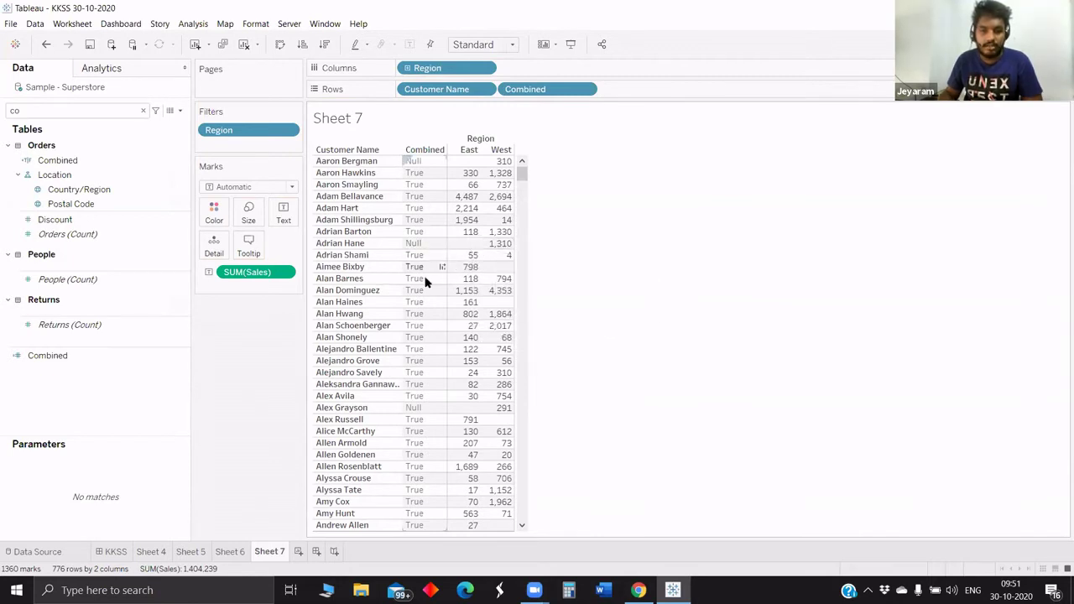
{"action": "mouse_move", "coordinate": [465, 422]}
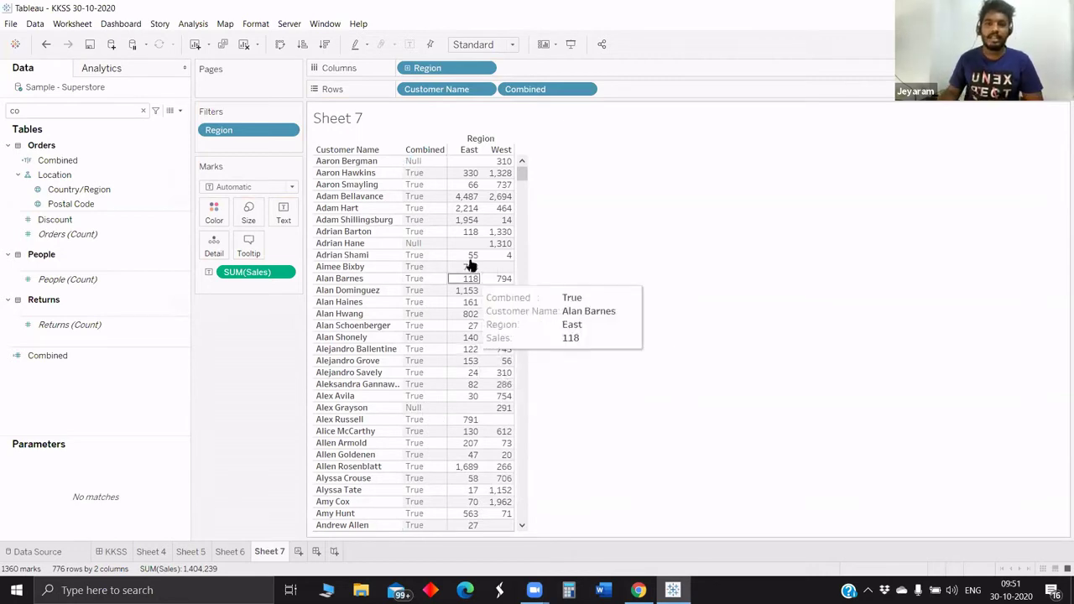
- In the Combined calculation, duplicate the FIXED expression below the original and change the copy's region to "West"
{"action": "right_click", "coordinate": [75, 163]}
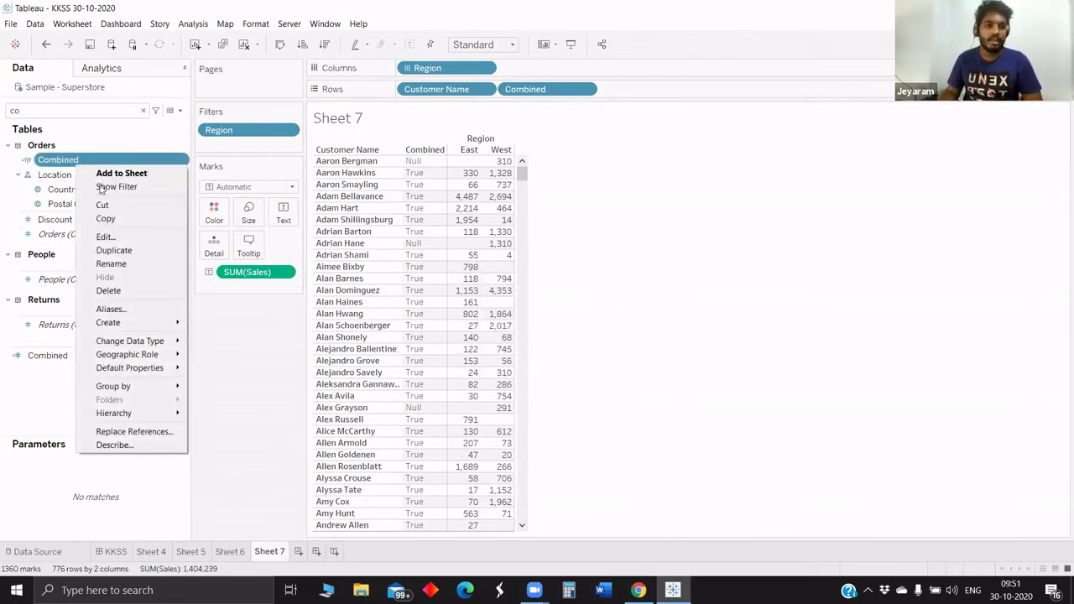
{"action": "left_click", "coordinate": [105, 236]}
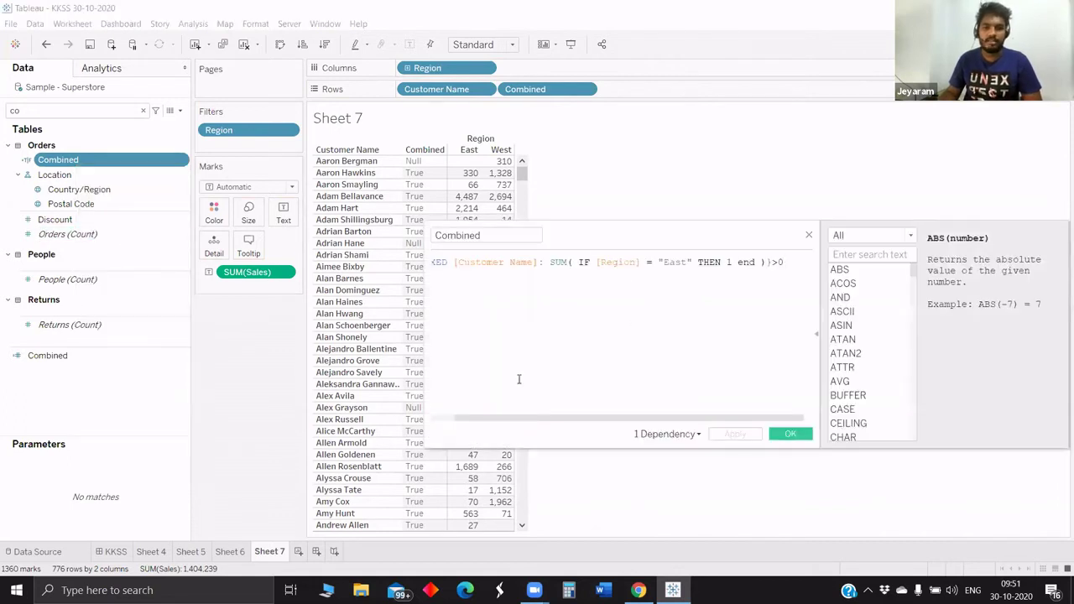
{"action": "left_click_drag", "start_coordinate": [527, 419], "coordinate": [432, 418]}
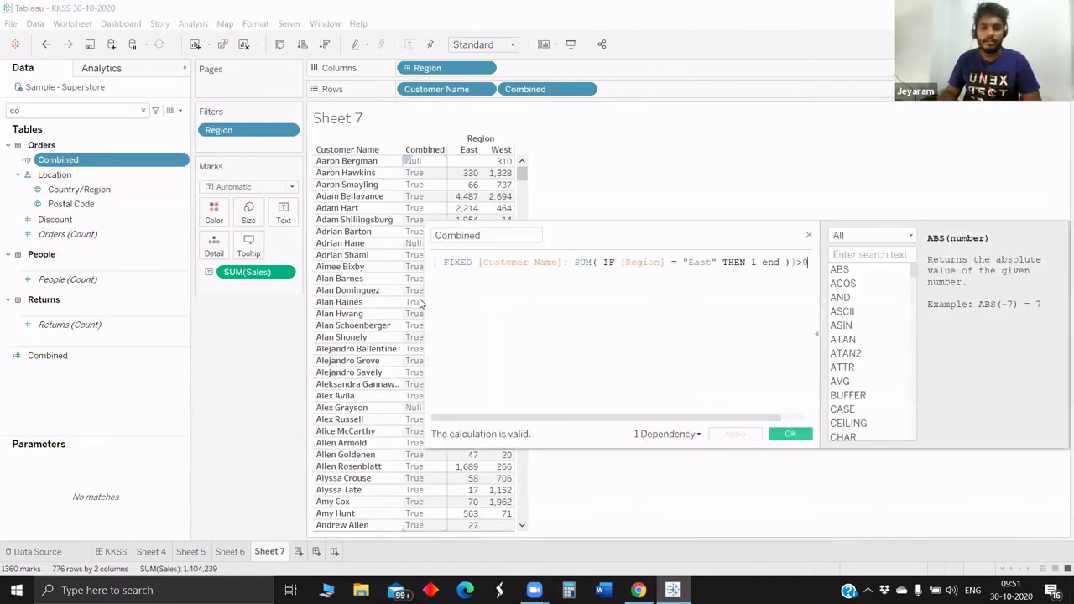
{"action": "key", "text": "ctrl+a"}
{"action": "key", "text": "ctrl+c"}
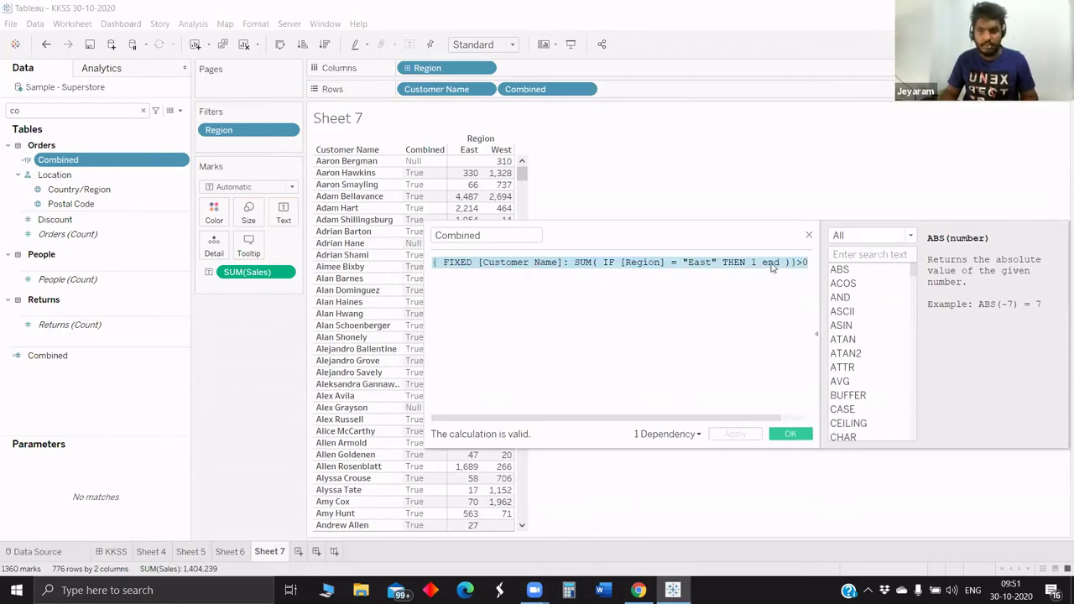
{"action": "key", "text": "Right"}
{"action": "key", "text": "Return"}
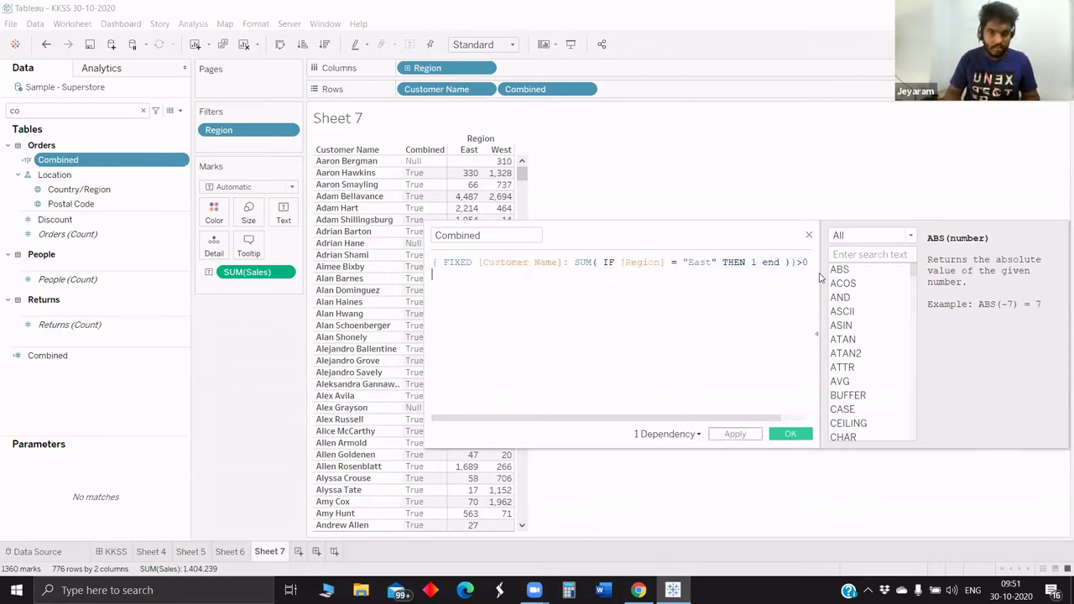
{"action": "key", "text": "ctrl+v"}
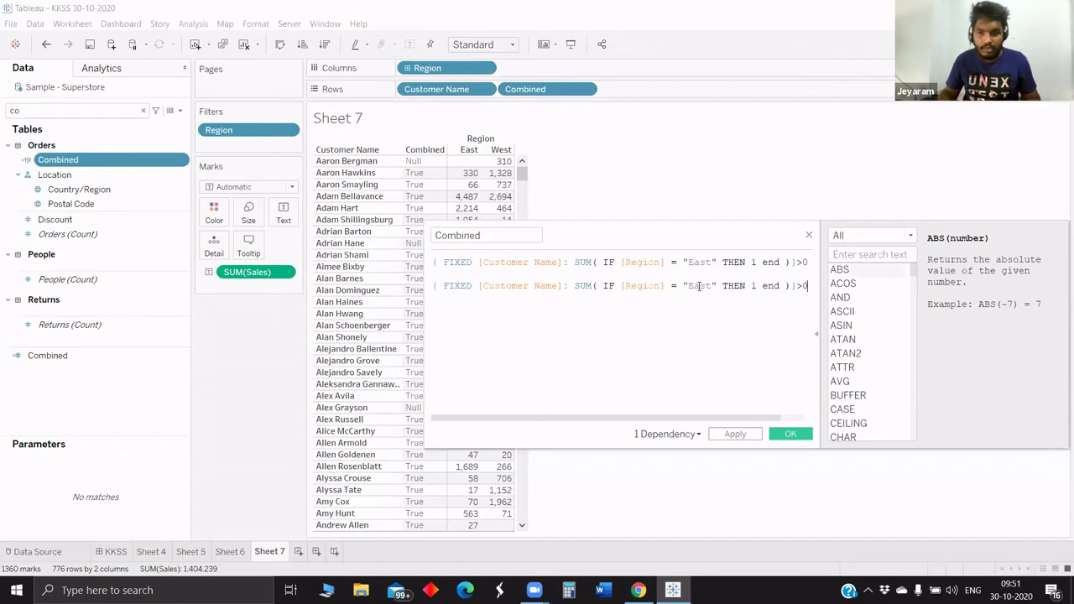
{"action": "double_click", "coordinate": [699, 286]}
{"action": "type", "text": "West"}
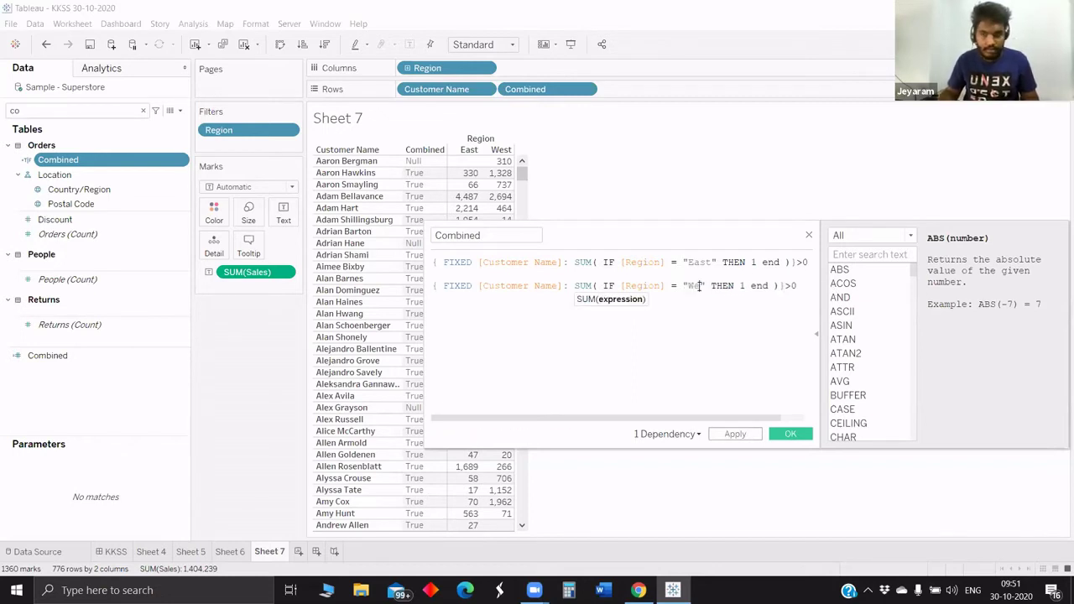
- Join the East and West expressions with AND on the line between them and save the calculation
{"action": "left_click", "coordinate": [521, 275]}
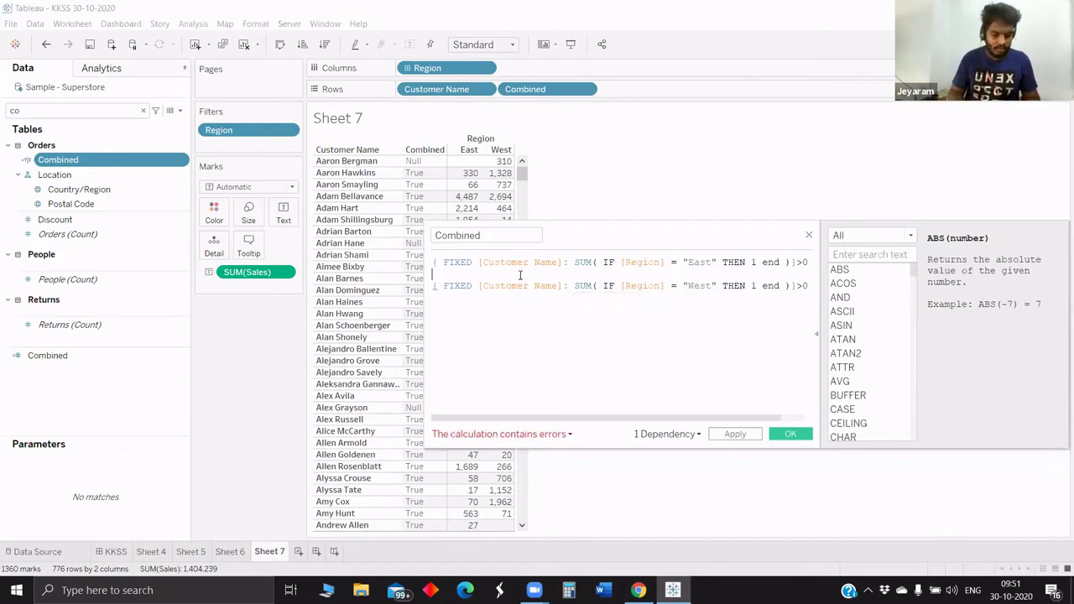
{"action": "type", "text": "AND"}
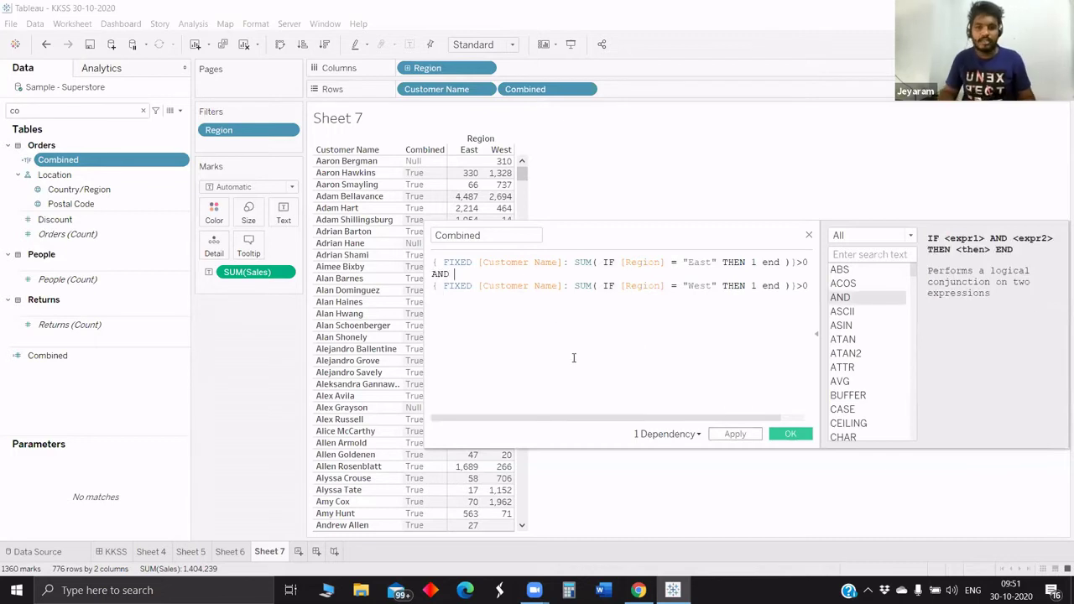
{"action": "left_click", "coordinate": [792, 435]}
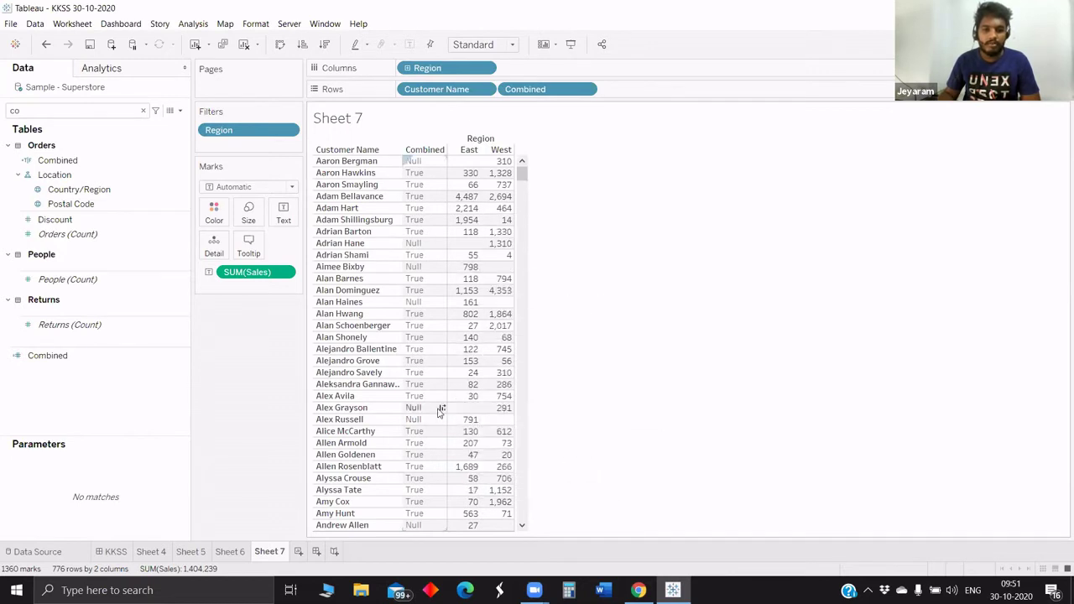
{"action": "mouse_move", "coordinate": [472, 401]}
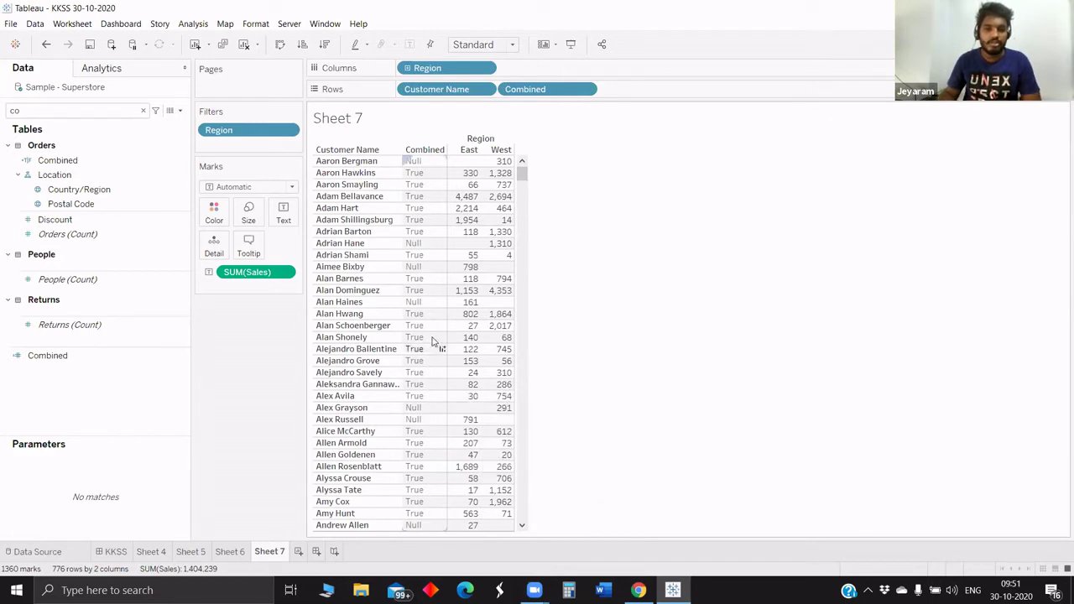
{"action": "mouse_move", "coordinate": [469, 322]}
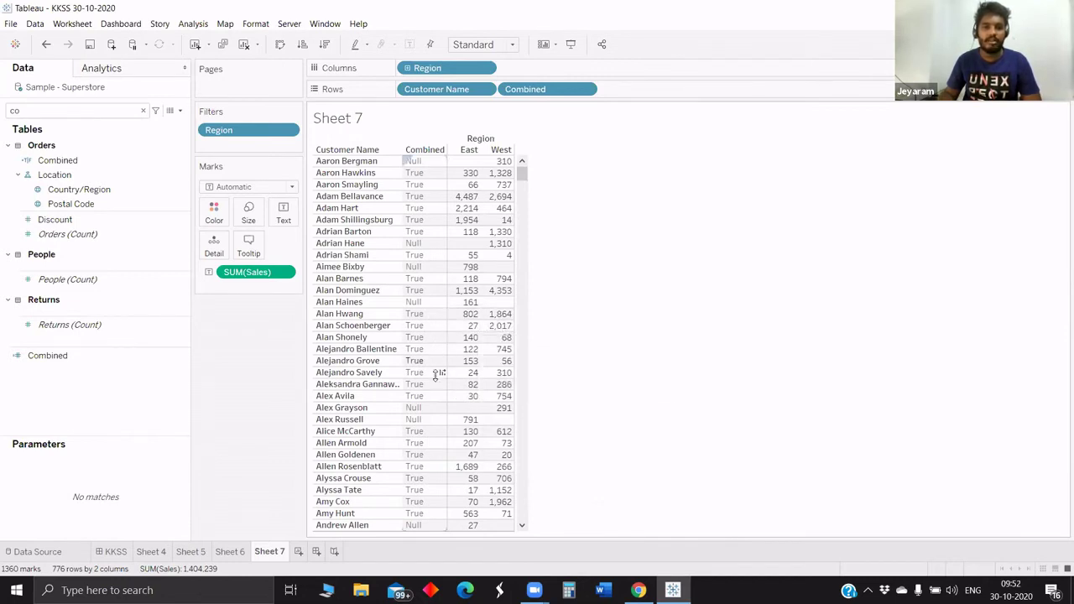
- Reopen the Combined calculation and wrap the whole East AND West condition in if( )
{"action": "right_click", "coordinate": [115, 164]}
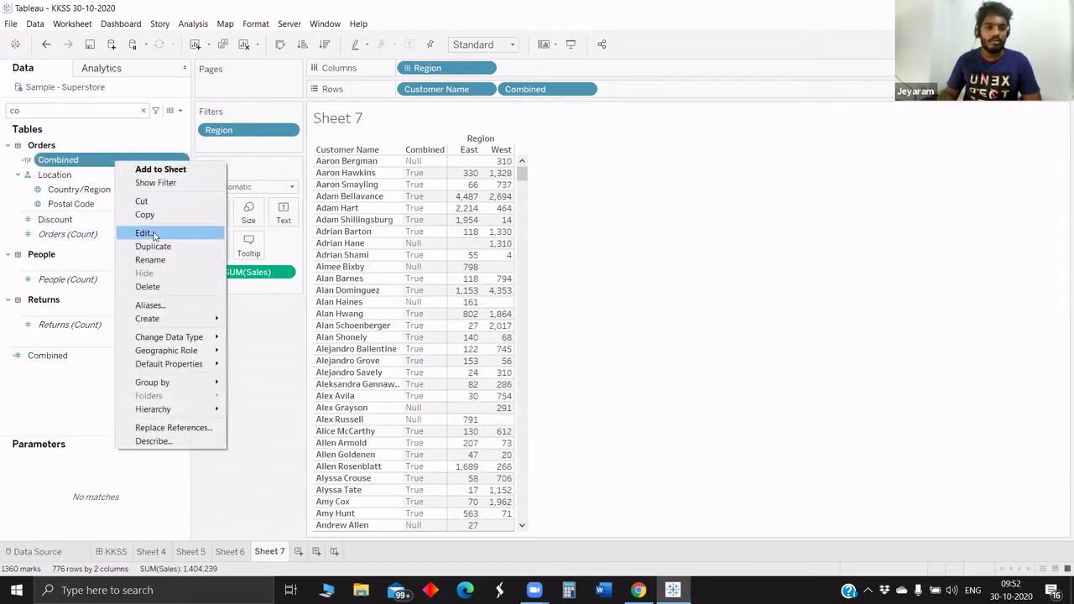
{"action": "left_click", "coordinate": [157, 235]}
{"action": "key", "text": "Up"}
{"action": "type", "text": "AND"}
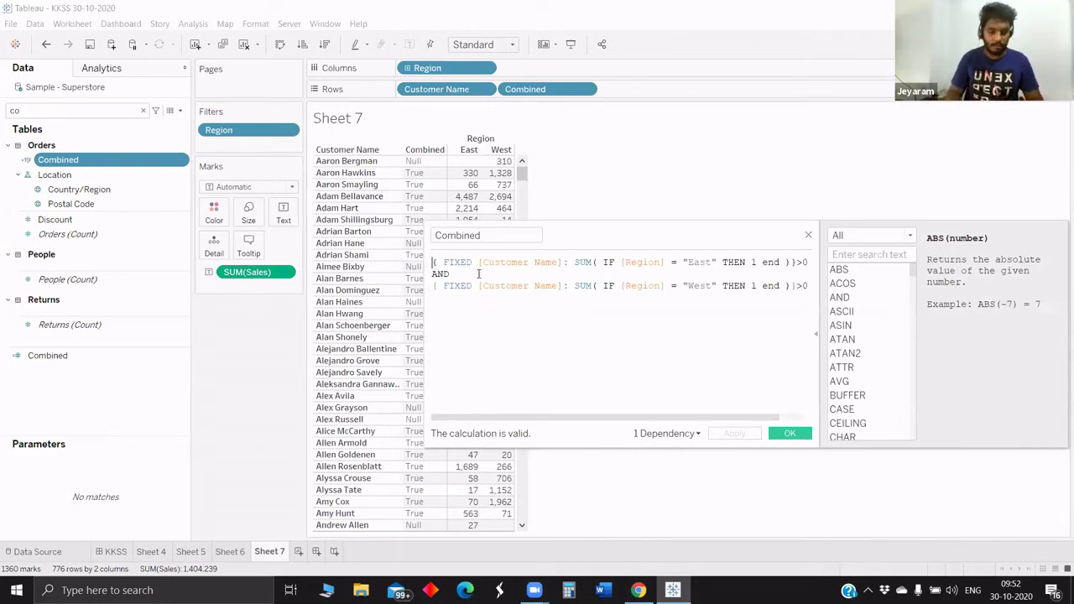
{"action": "key", "text": "Return"}
{"action": "type", "text": "if"}
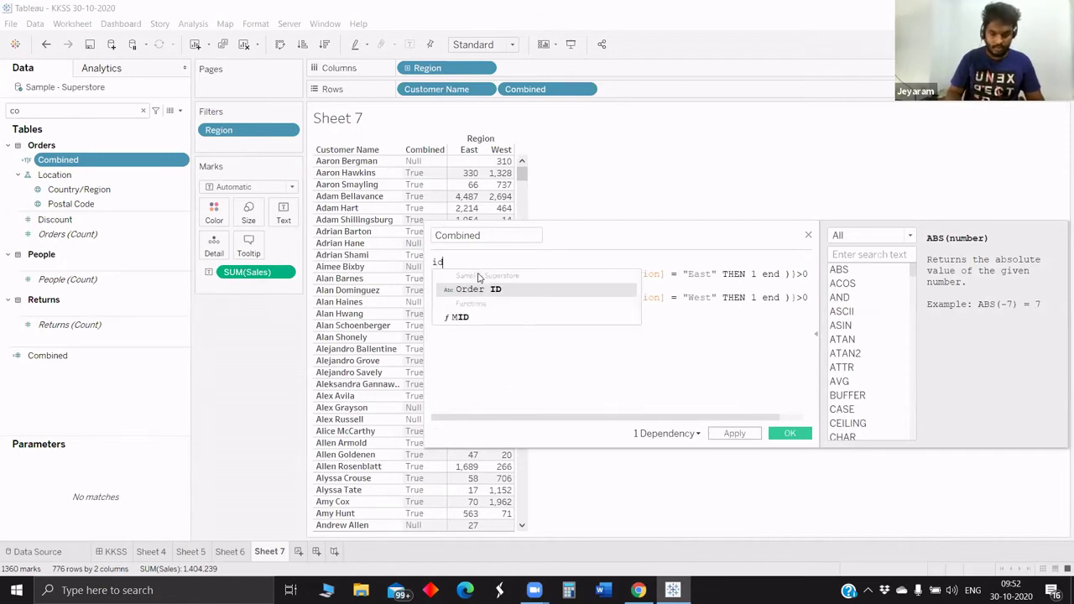
{"action": "type", "text": "("}
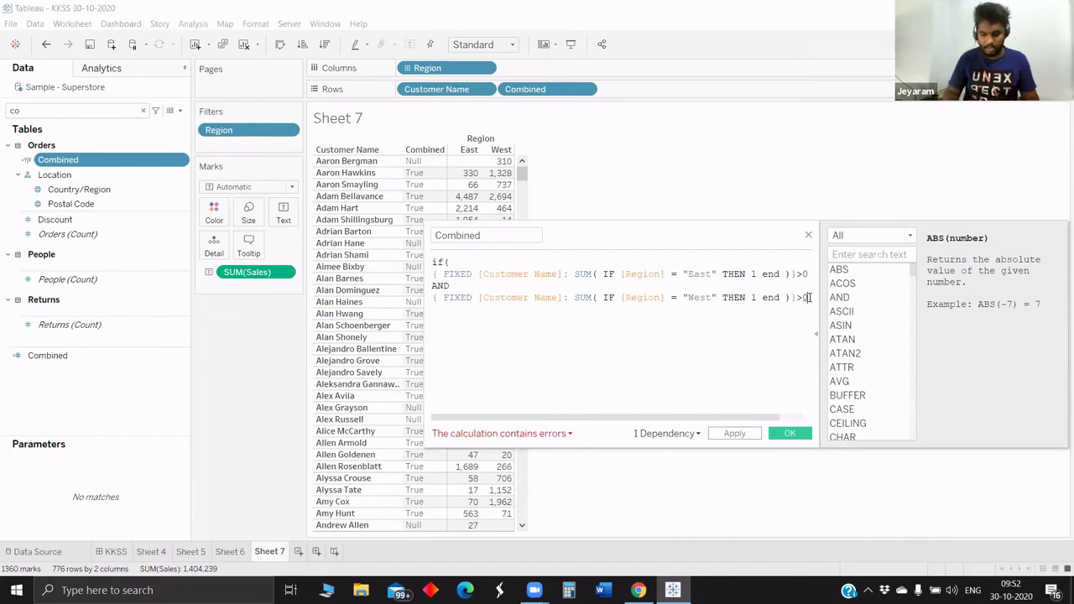
{"action": "key", "text": "Return"}
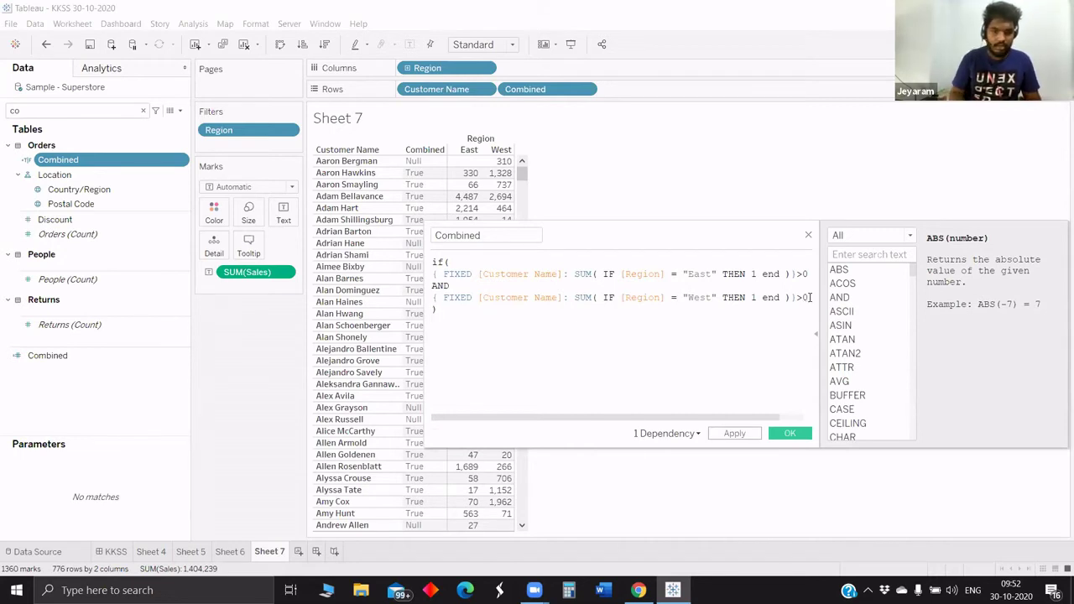
- Finish the formula with THEN [Customer Name] END, save it, and check the Combined column in the table
{"action": "key", "text": "Return"}
{"action": "type", "text": "THEN"}
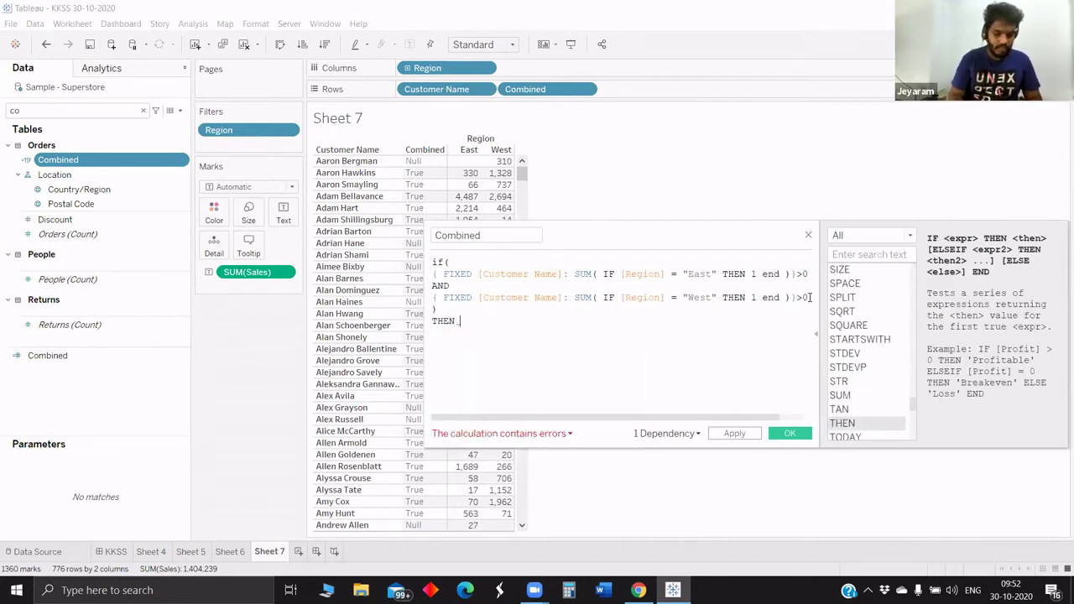
{"action": "type", "text": " custo"}
{"action": "key", "text": "Return"}
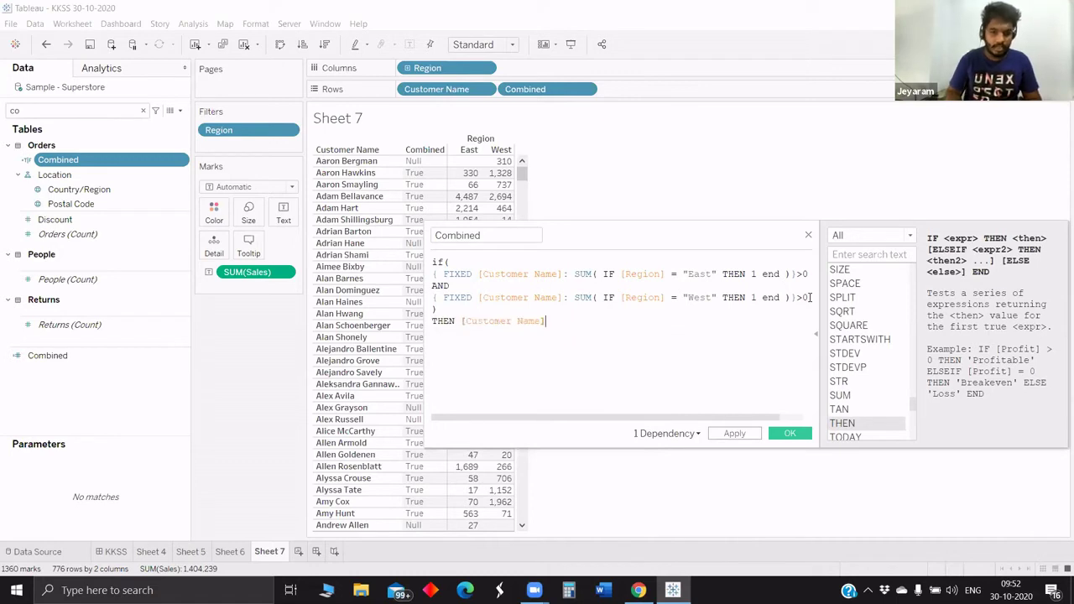
{"action": "type", "text": "END"}
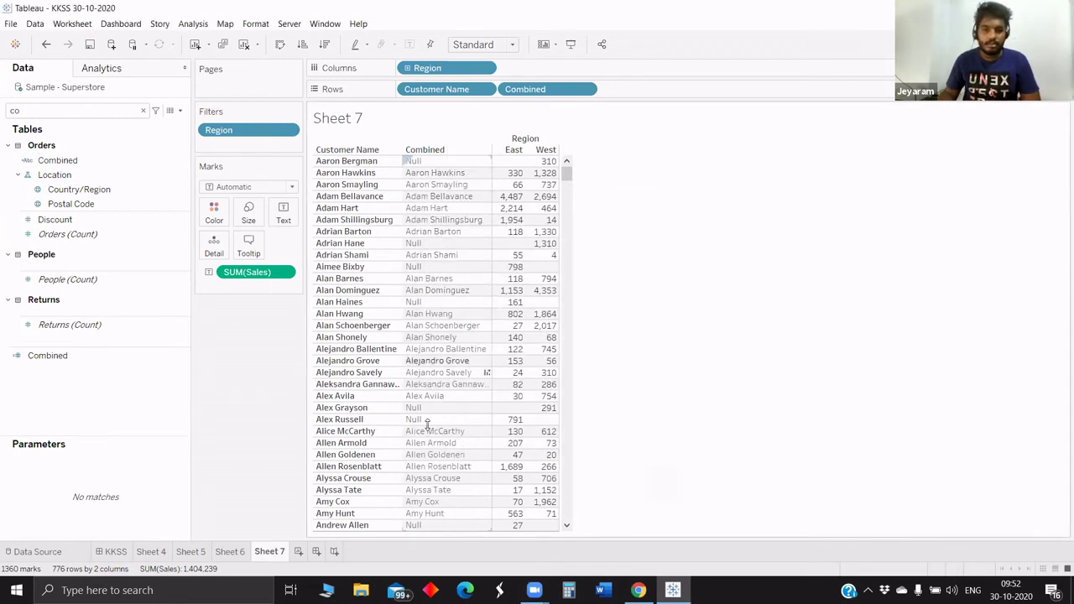
{"action": "scroll", "coordinate": [439, 382], "scroll_direction": "down", "scroll_amount": 10}
{"action": "scroll", "coordinate": [433, 379], "scroll_direction": "up", "scroll_amount": 10}
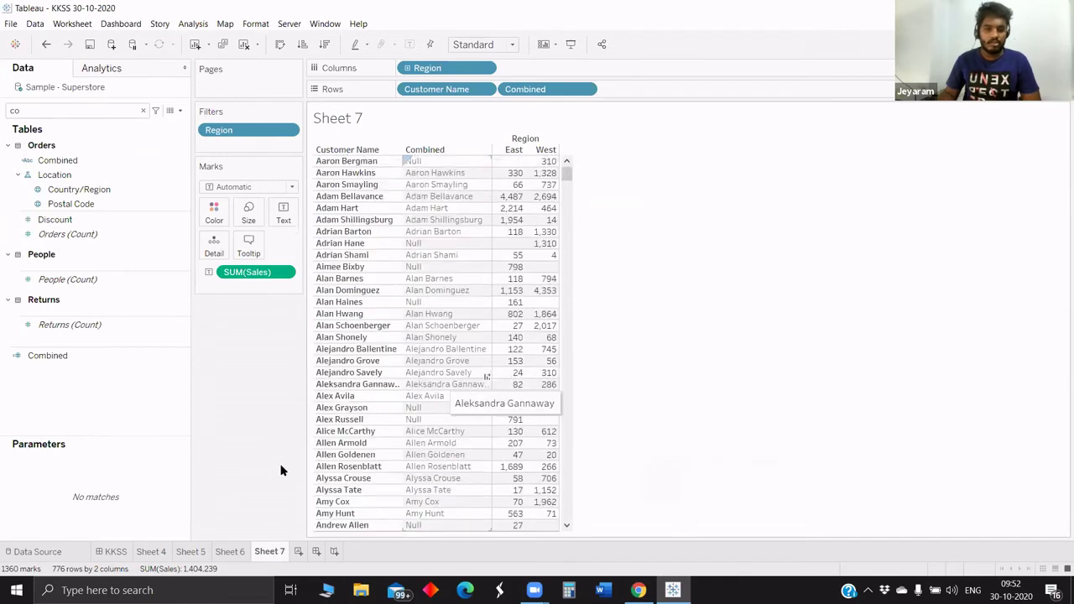
- Open Sheet 6 and search the data fields for "com"
{"action": "left_click", "coordinate": [231, 552]}
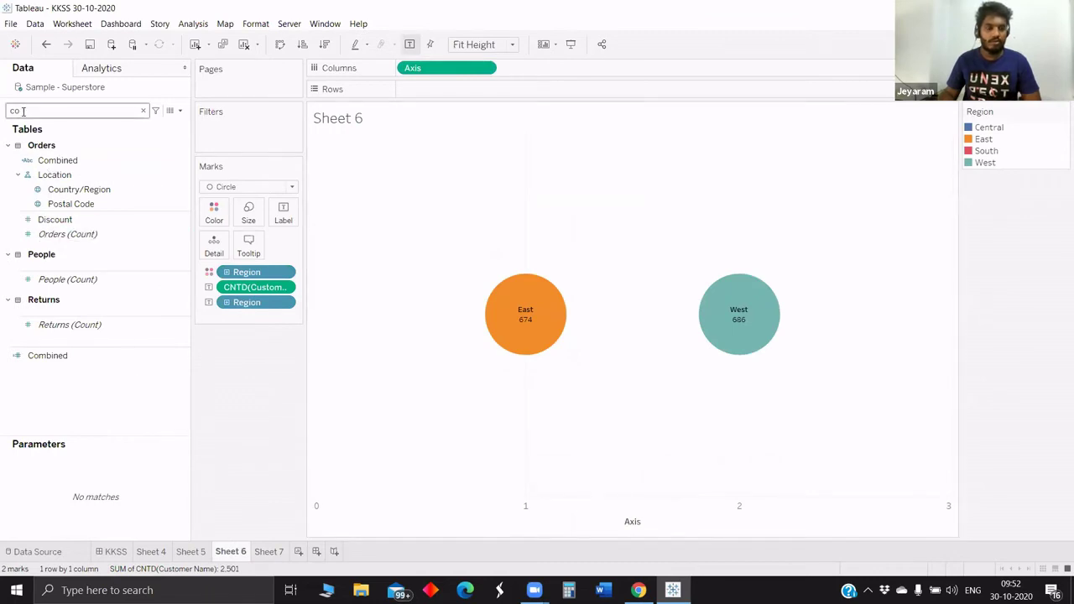
{"action": "left_click", "coordinate": [23, 111]}
{"action": "type", "text": "com"}
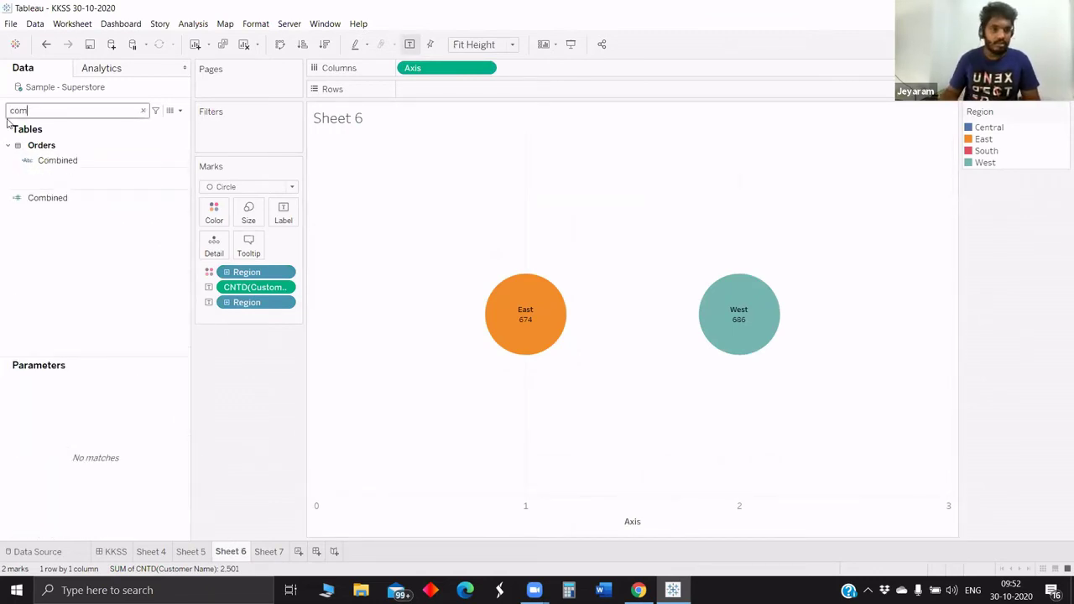
- Try adding the distinct count of Combined to Columns beside Axis and open its marks settings
{"action": "left_click_drag", "start_coordinate": [139, 162], "coordinate": [526, 262]}
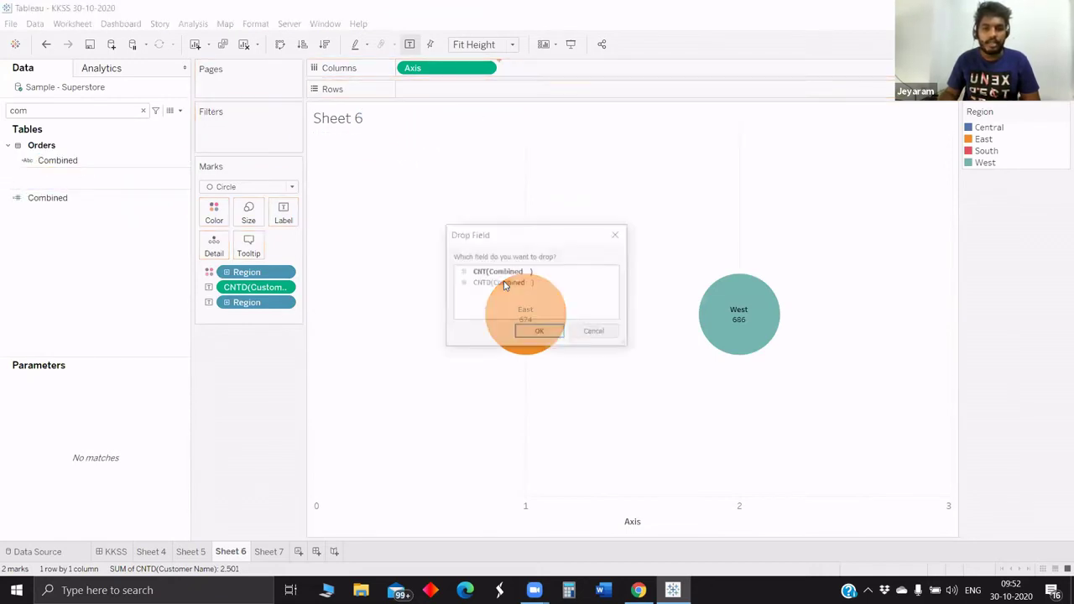
{"action": "left_click", "coordinate": [540, 334]}
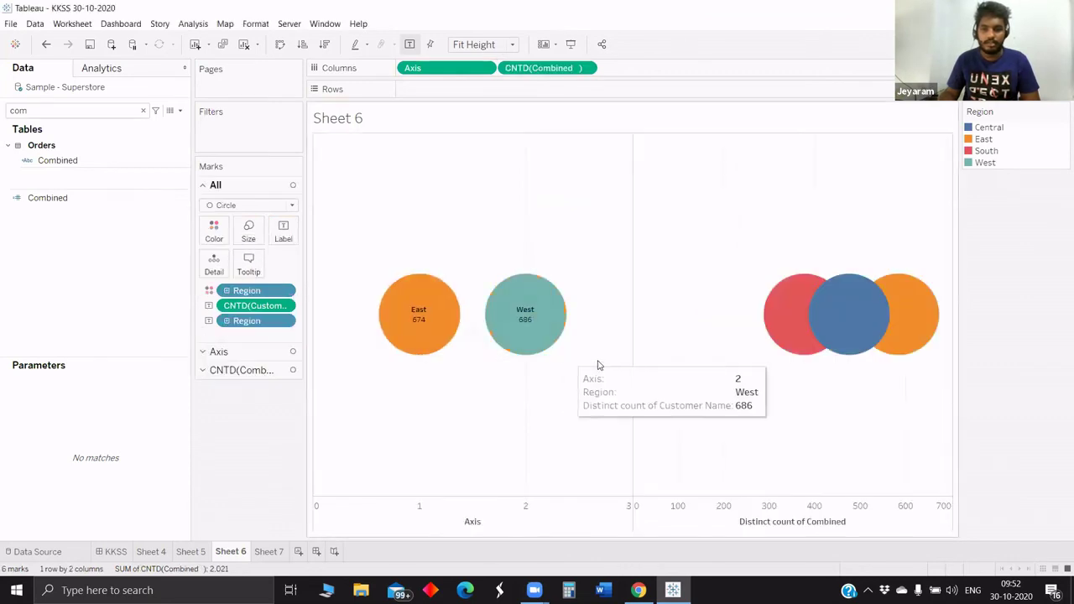
{"action": "left_click", "coordinate": [237, 371]}
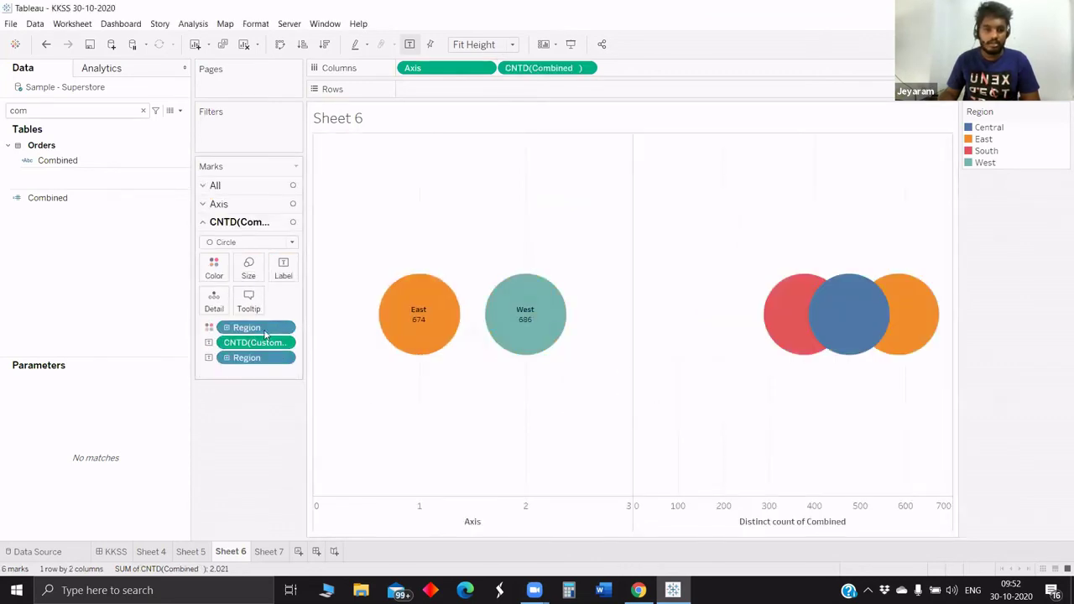
- Replace the distinct count of Combined on Columns with SUM(1)
{"action": "mouse_move", "coordinate": [546, 68]}
{"action": "left_mouse_down"}
{"action": "mouse_move", "coordinate": [568, 112]}
{"action": "mouse_move", "coordinate": [549, 69]}
{"action": "left_mouse_up"}
{"action": "double_click", "coordinate": [549, 70]}
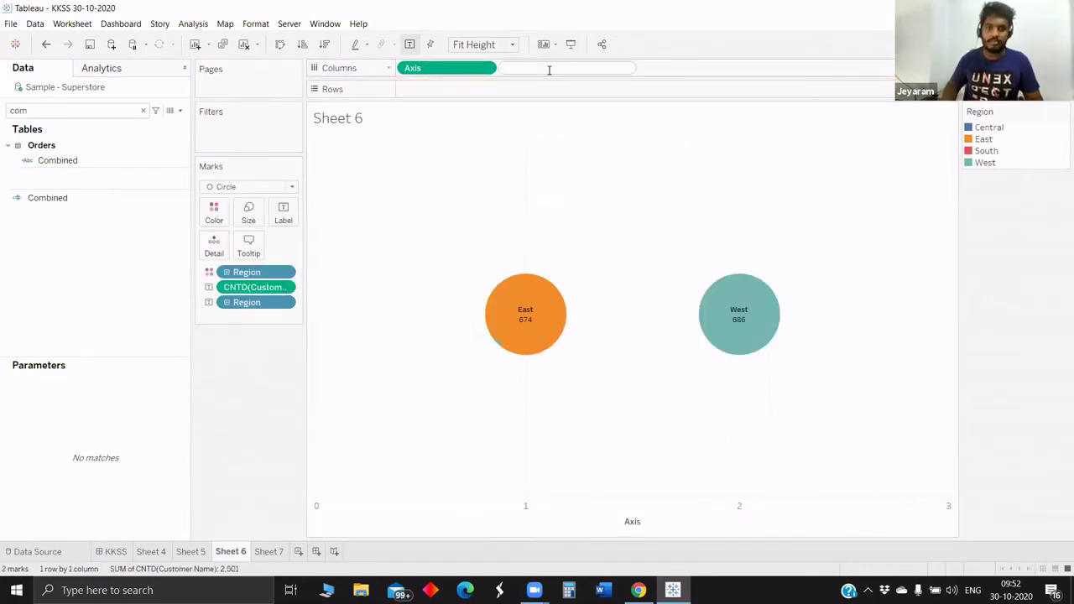
{"action": "key", "text": "Return"}
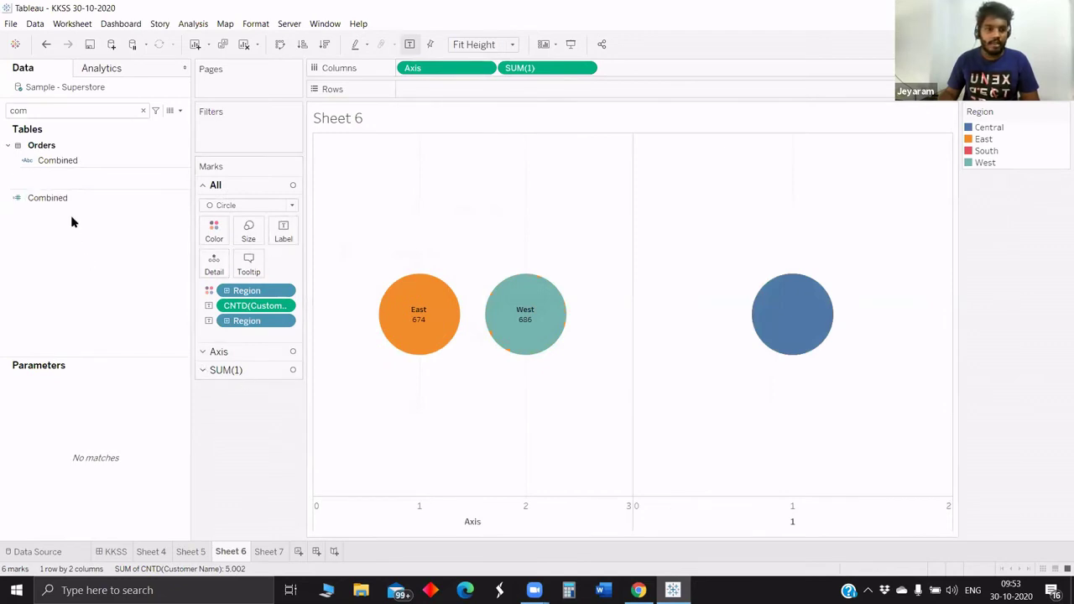
- Label the SUM(1) marks with the Combined measure and remove the customer count and both Region fields from those marks
{"action": "left_click", "coordinate": [226, 370]}
{"action": "left_click_drag", "start_coordinate": [47, 197], "coordinate": [283, 267]}
{"action": "left_click_drag", "start_coordinate": [247, 359], "coordinate": [235, 441]}
{"action": "left_click_drag", "start_coordinate": [235, 339], "coordinate": [233, 427]}
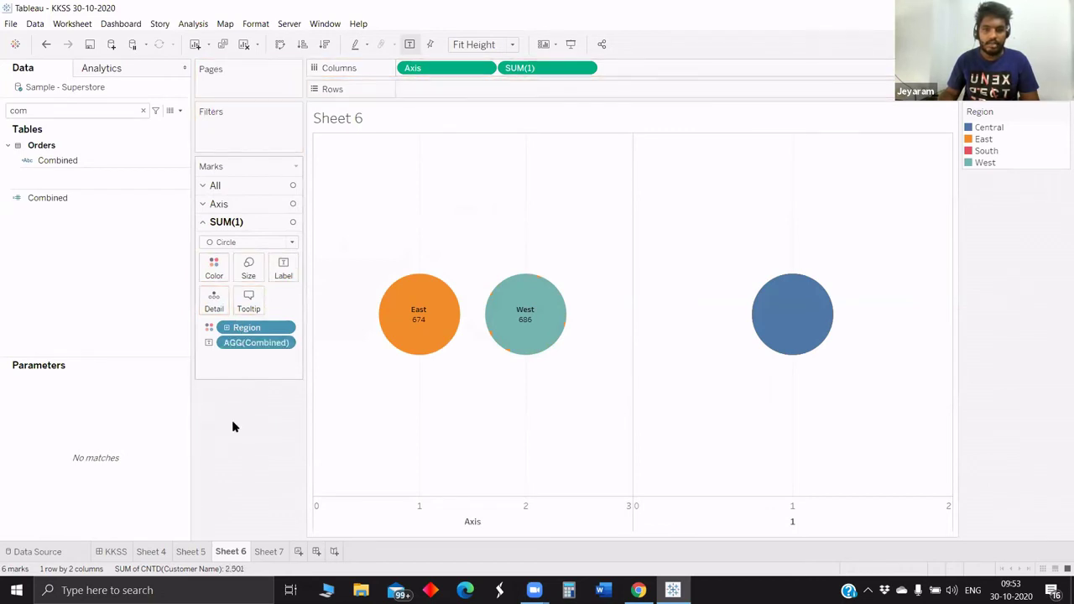
{"action": "left_click_drag", "start_coordinate": [247, 327], "coordinate": [252, 426]}
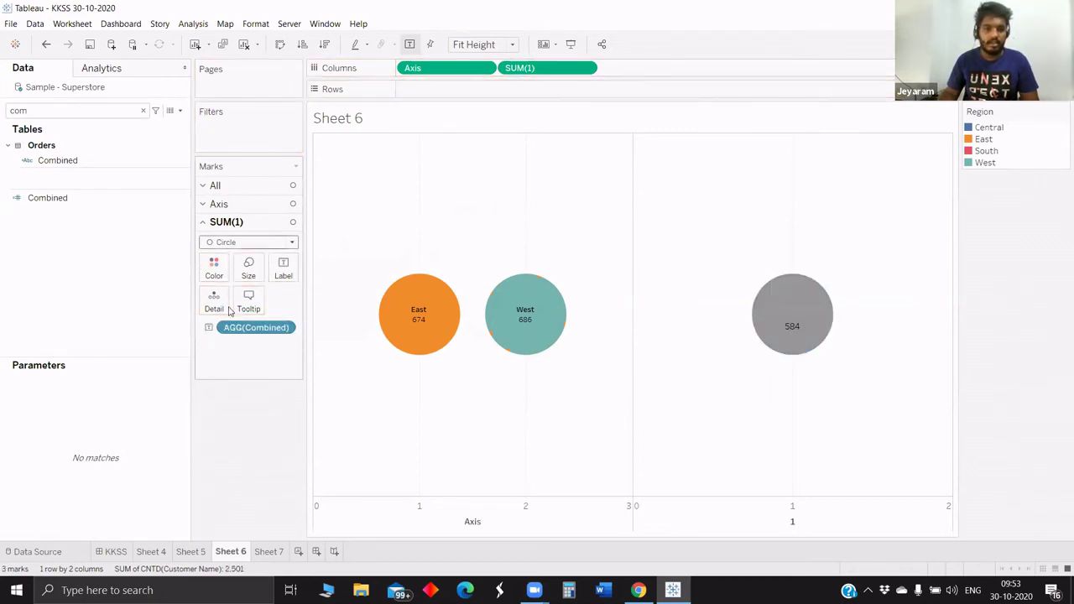
- Change the SUM(1) mark type from Circle to Text
{"action": "left_click", "coordinate": [235, 242]}
{"action": "left_click", "coordinate": [225, 360]}
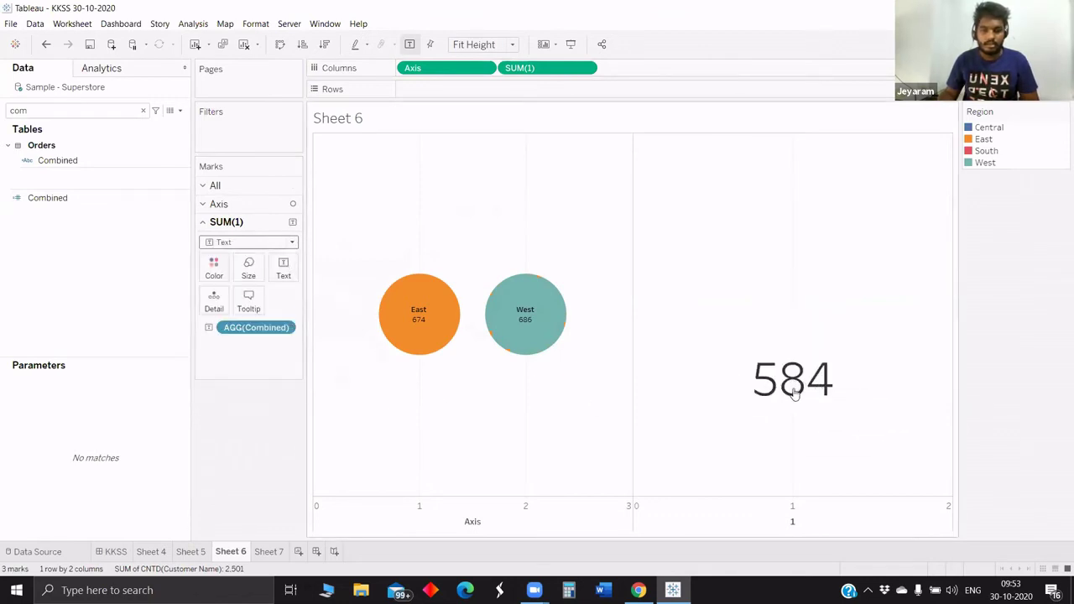
{"action": "left_click", "coordinate": [778, 380]}
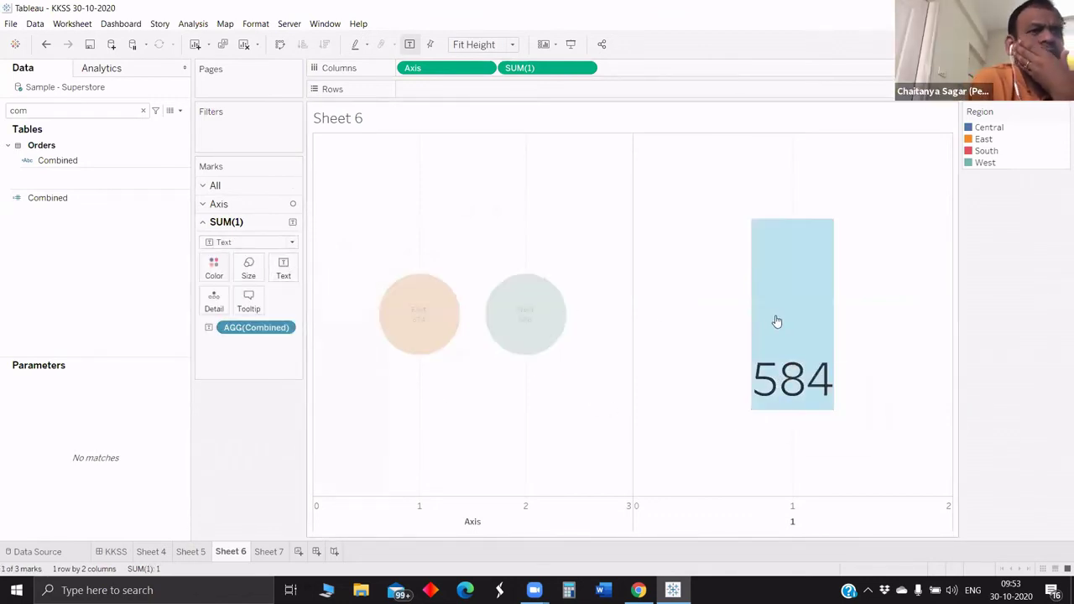
{"action": "left_click", "coordinate": [736, 355]}
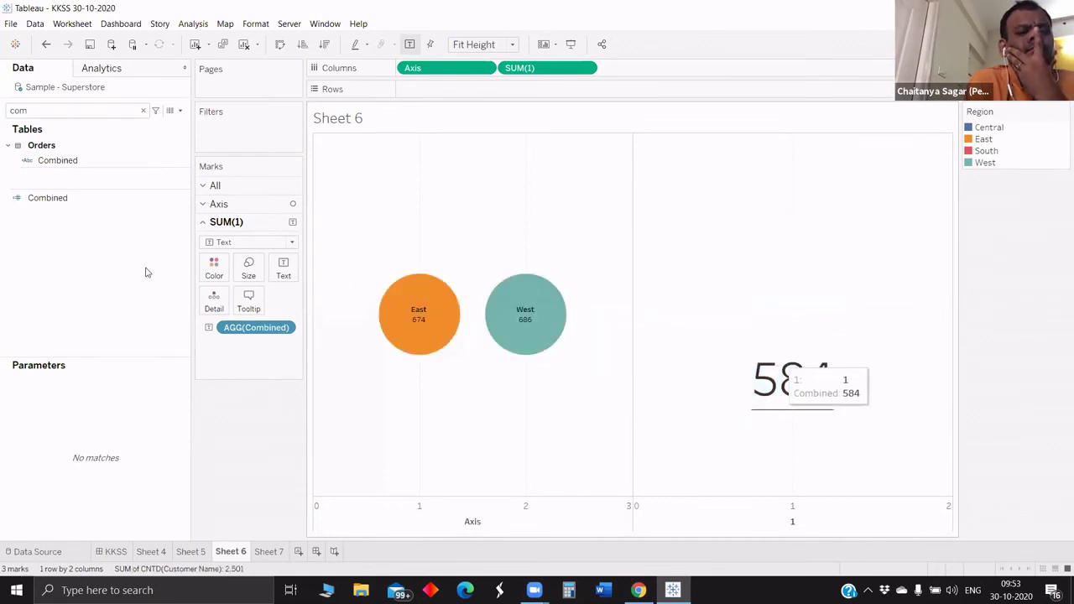
- Edit the SUM(1) text label: delete the blank line above the Combined field and set the font size to 8
{"action": "left_click", "coordinate": [284, 267]}
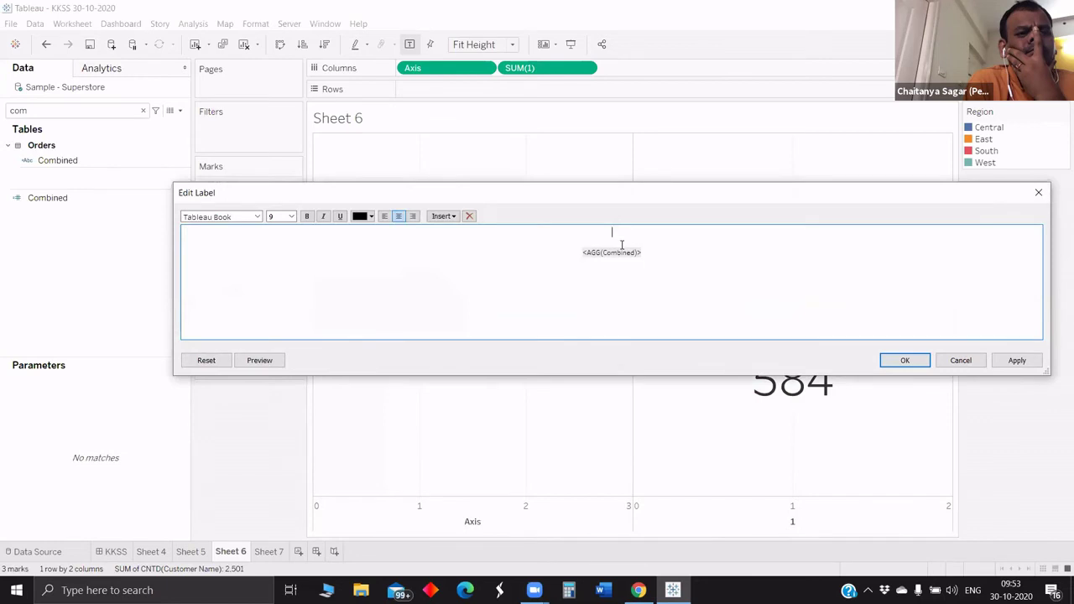
{"action": "key", "text": "Delete"}
{"action": "key", "text": "ctrl+a"}
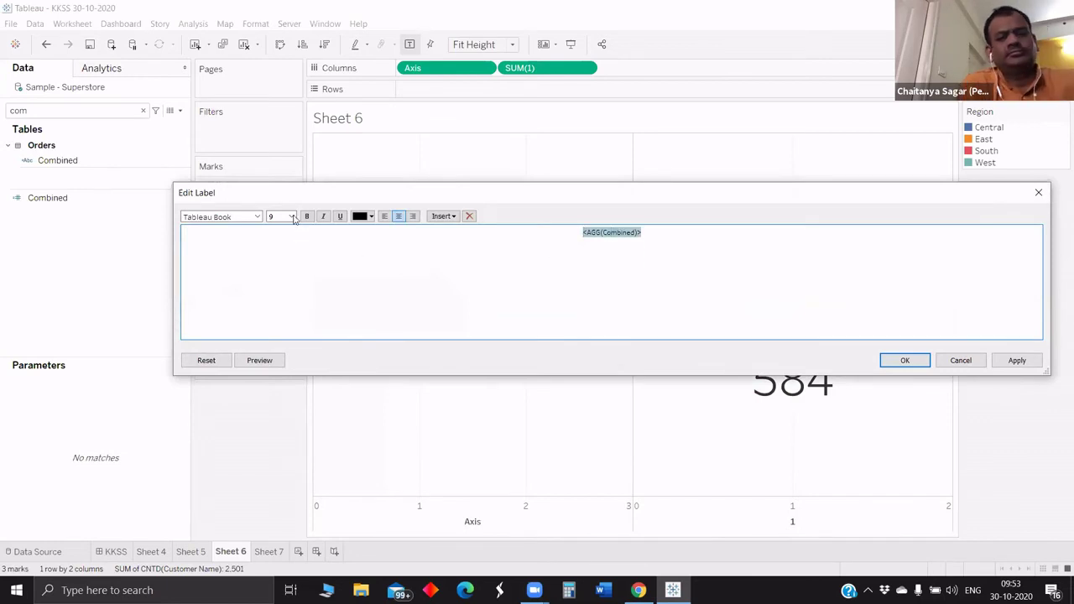
{"action": "left_click", "coordinate": [291, 217]}
{"action": "key", "text": "Up"}
{"action": "key", "text": "Return"}
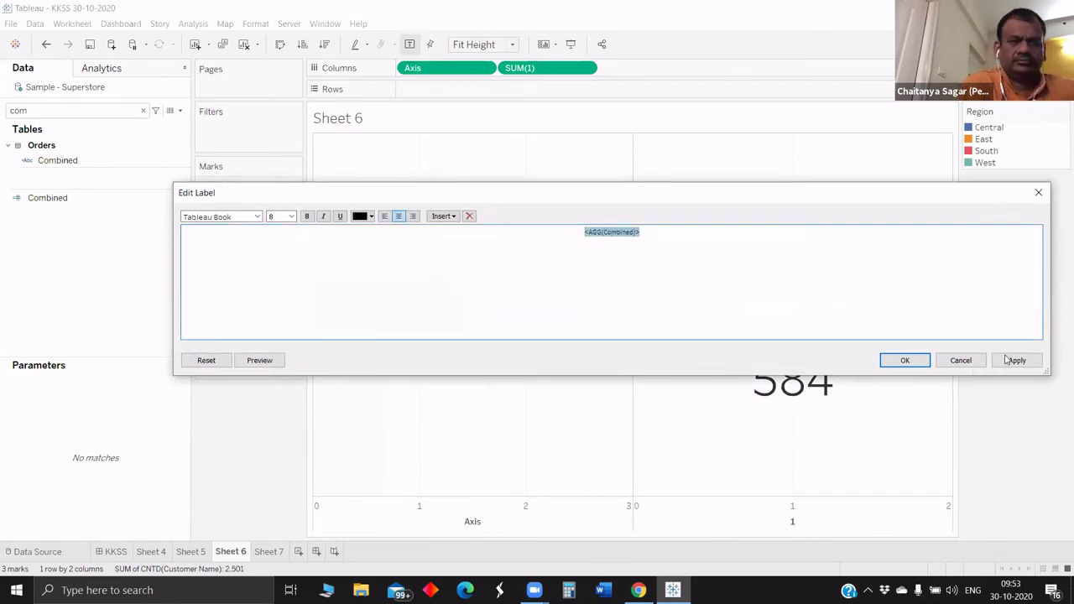
{"action": "left_click", "coordinate": [1008, 361]}
{"action": "key", "text": "Return"}
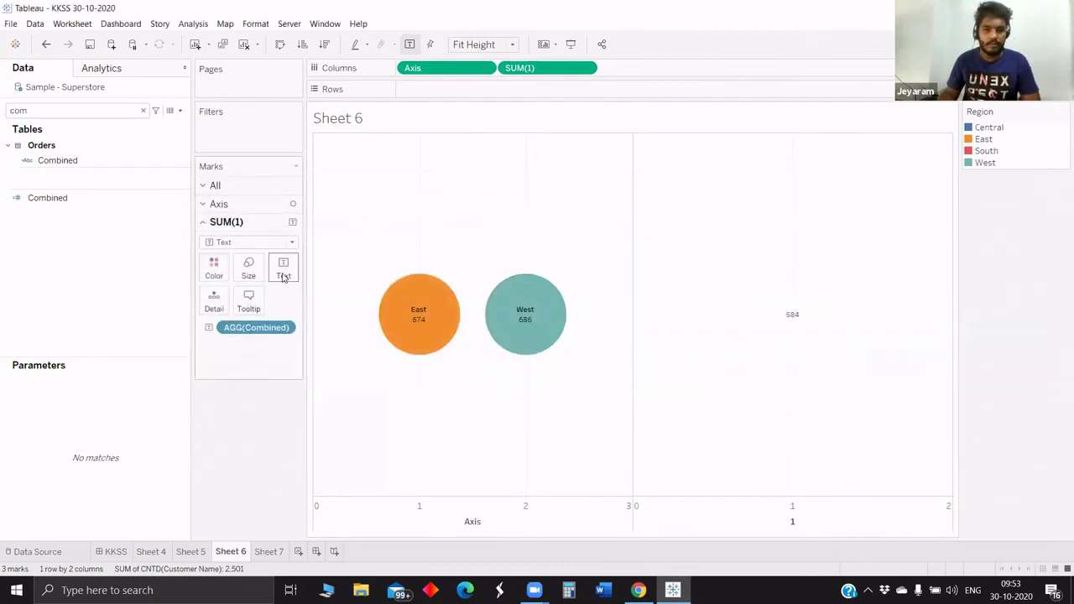
- Turn SUM(1) into a dual axis with Axis and narrow the chart until the East and West circles overlap
{"action": "left_click", "coordinate": [284, 277]}
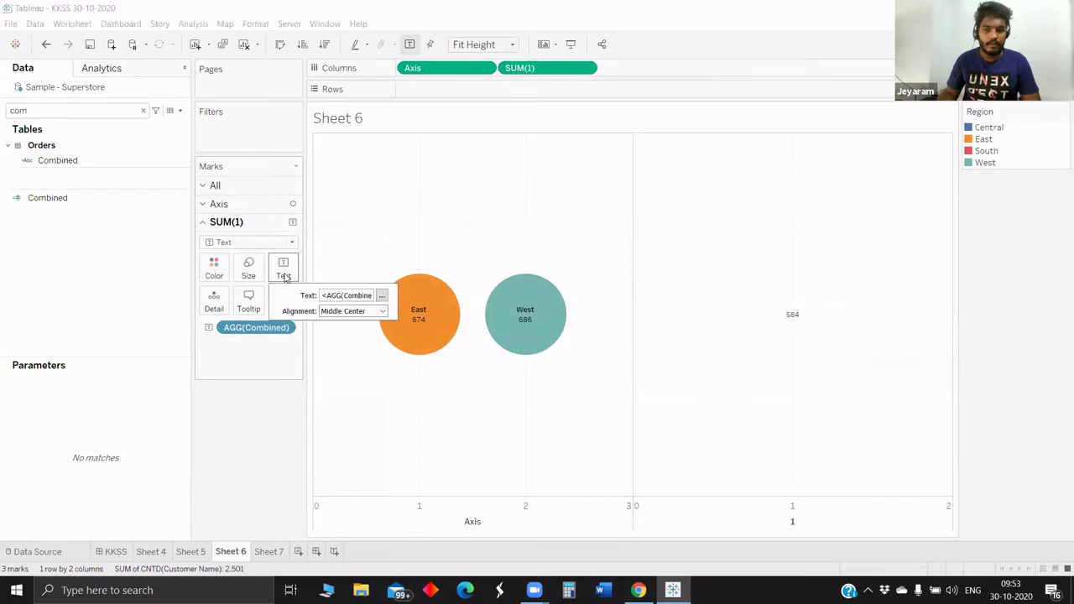
{"action": "right_click", "coordinate": [539, 69]}
{"action": "left_click", "coordinate": [571, 189]}
{"action": "left_click_drag", "start_coordinate": [693, 326], "coordinate": [552, 327]}
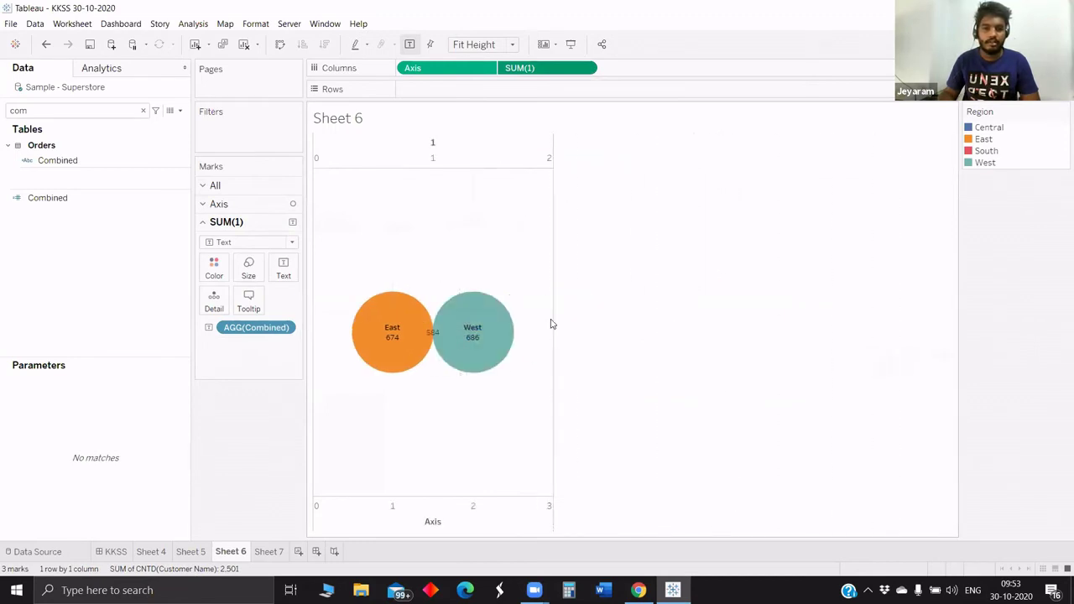
{"action": "left_click_drag", "start_coordinate": [512, 319], "coordinate": [473, 321]}
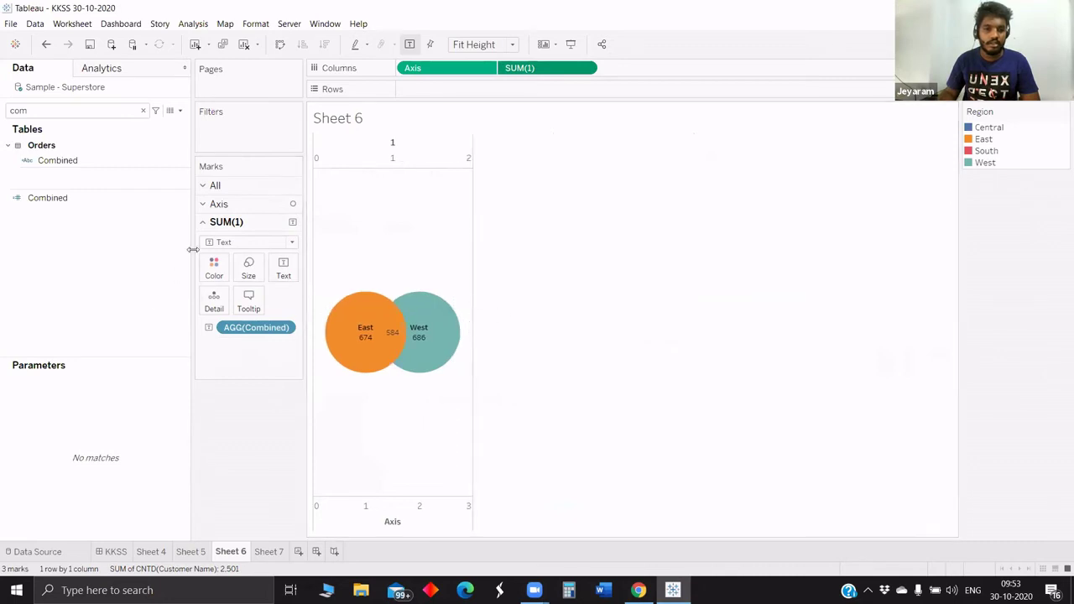
- Set the Axis circles to 70% opacity and give them a black border
{"action": "left_click", "coordinate": [211, 204]}
{"action": "left_click", "coordinate": [215, 248]}
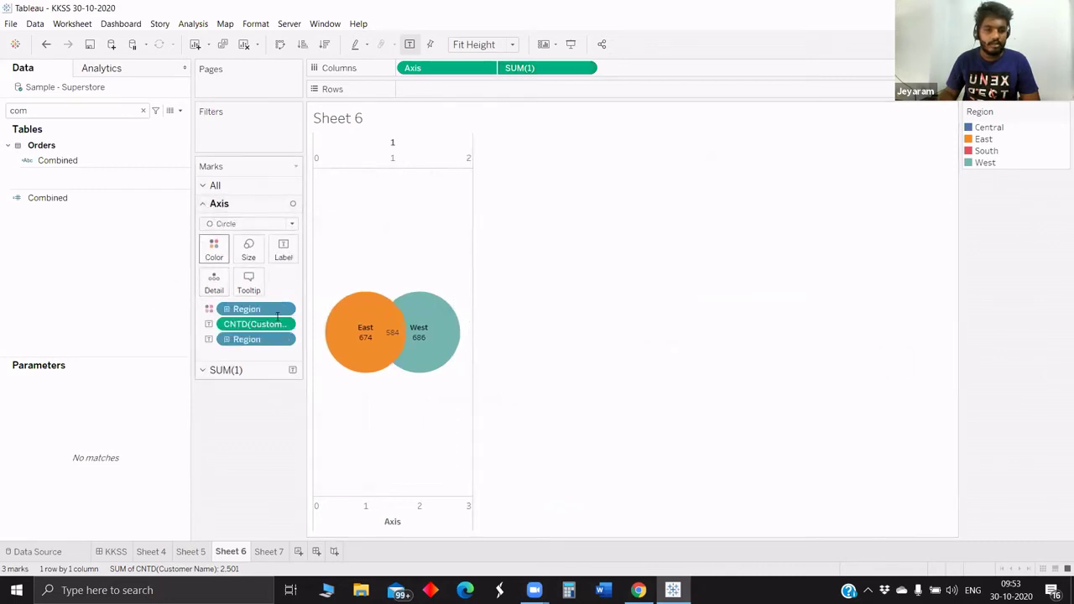
{"action": "left_click_drag", "start_coordinate": [242, 324], "coordinate": [243, 323]}
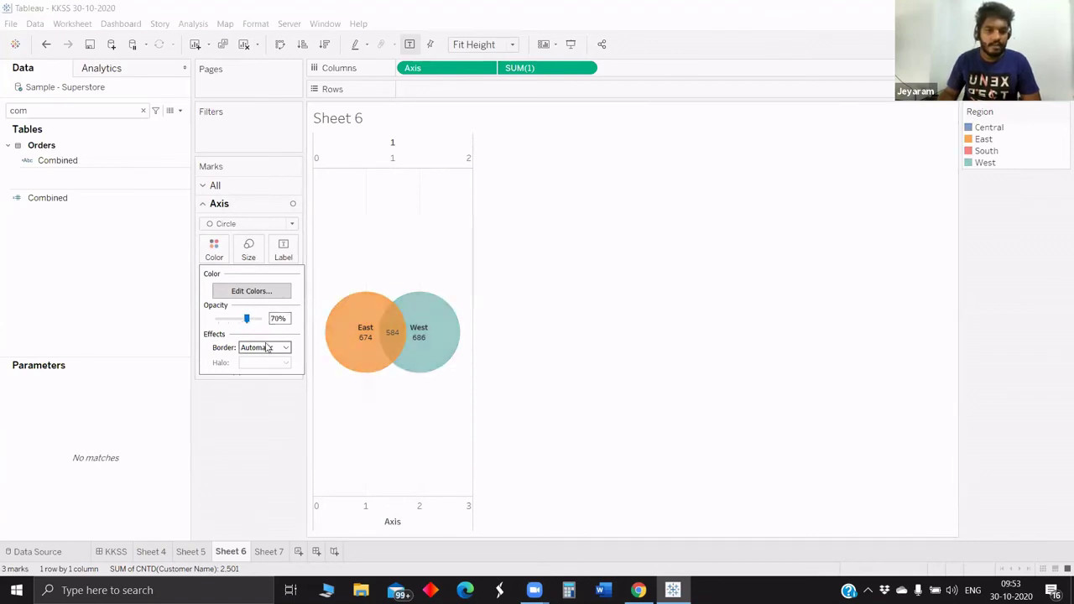
{"action": "left_click", "coordinate": [268, 347]}
{"action": "left_click", "coordinate": [249, 396]}
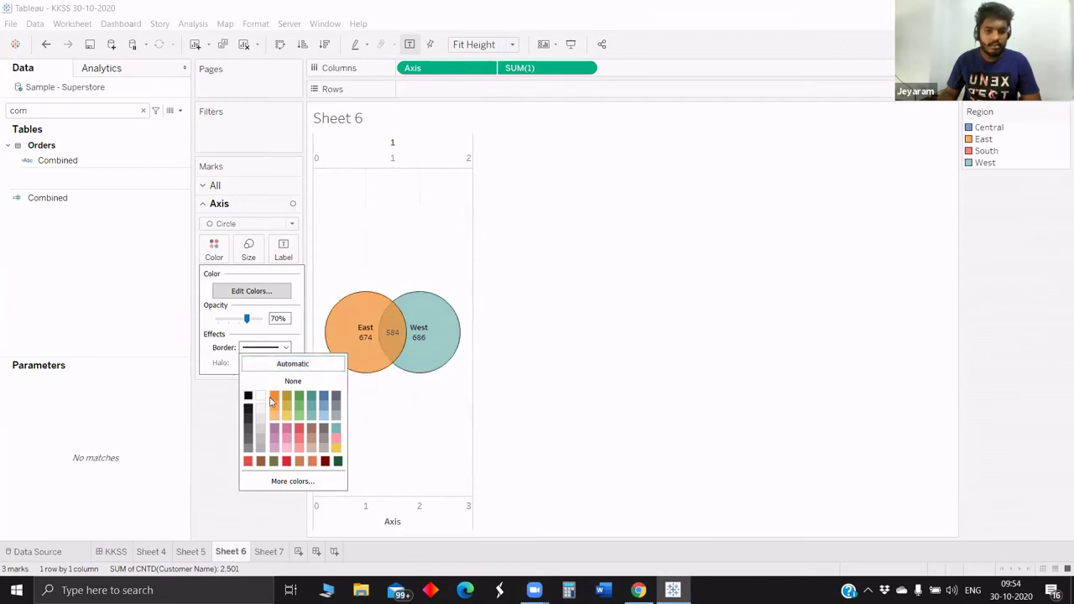
{"action": "left_click", "coordinate": [519, 368]}
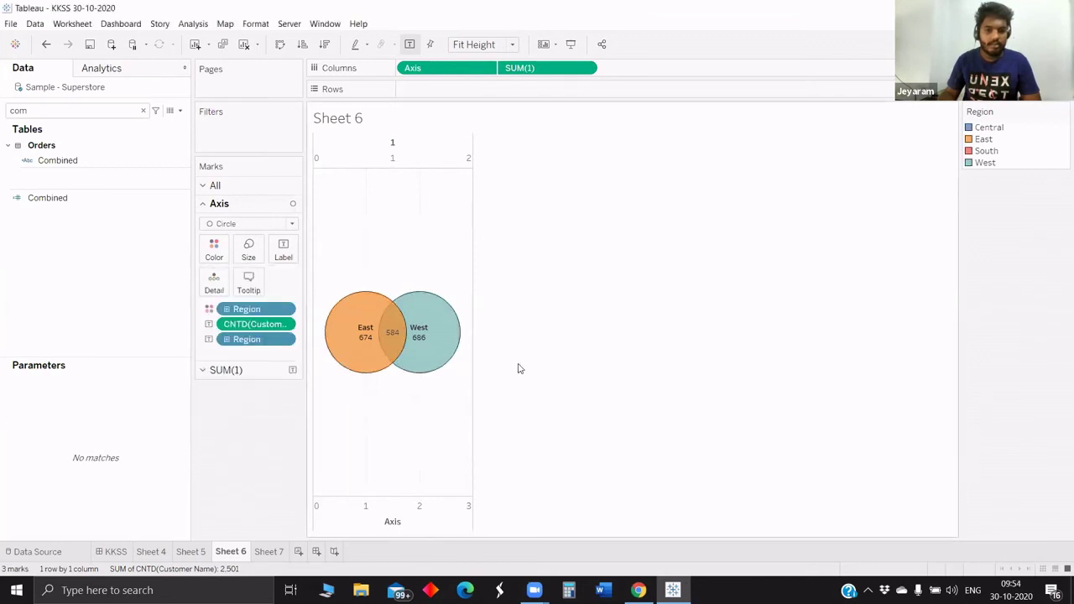
- Hide the axis headers of the Venn chart
{"action": "right_click", "coordinate": [393, 524]}
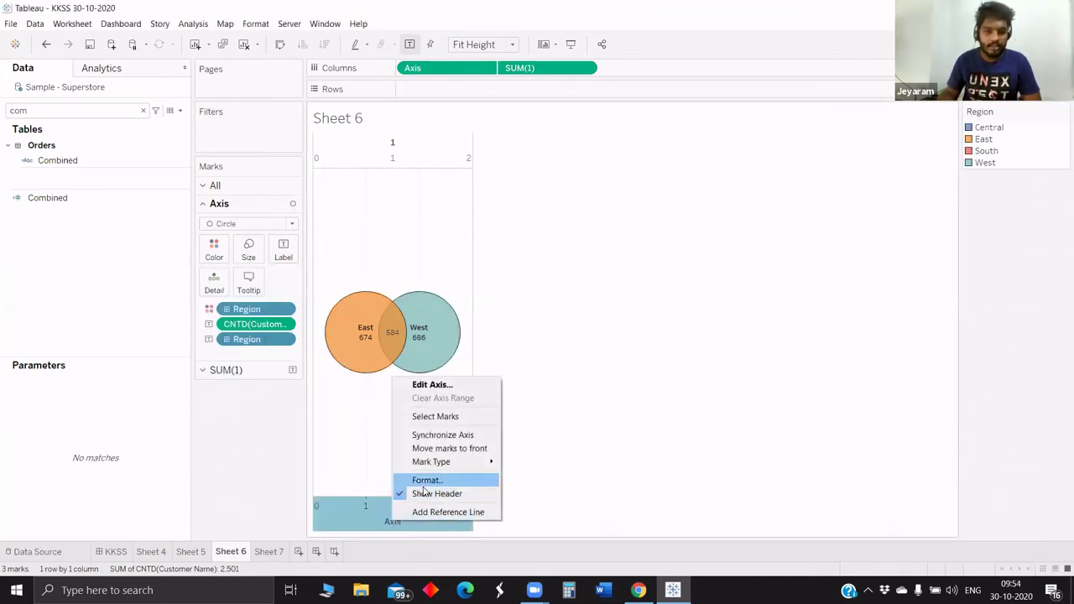
{"action": "left_click", "coordinate": [426, 496]}
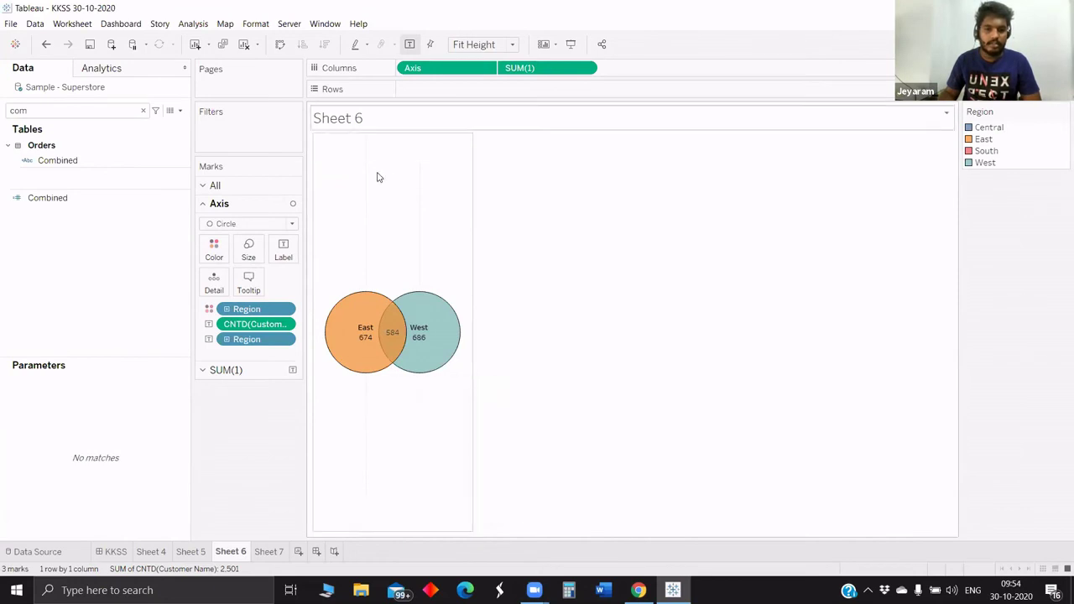
- Open the chart's line formatting and bring up the line settings for columns
{"action": "right_click", "coordinate": [379, 175]}
{"action": "left_click", "coordinate": [413, 242]}
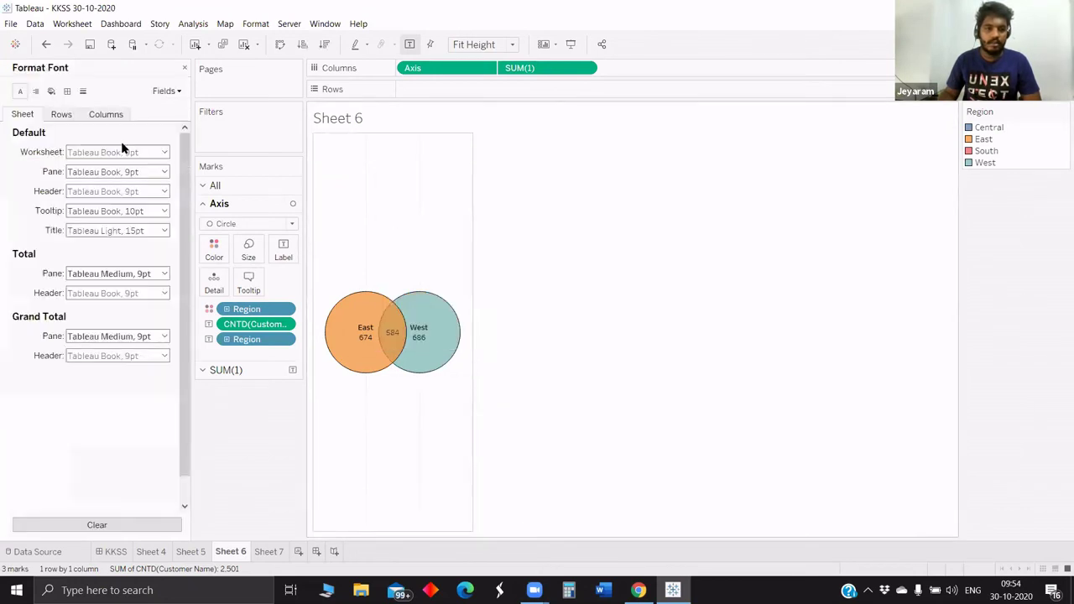
{"action": "left_click", "coordinate": [83, 90]}
{"action": "left_click", "coordinate": [107, 171]}
{"action": "left_click", "coordinate": [62, 115]}
{"action": "left_click", "coordinate": [106, 115]}
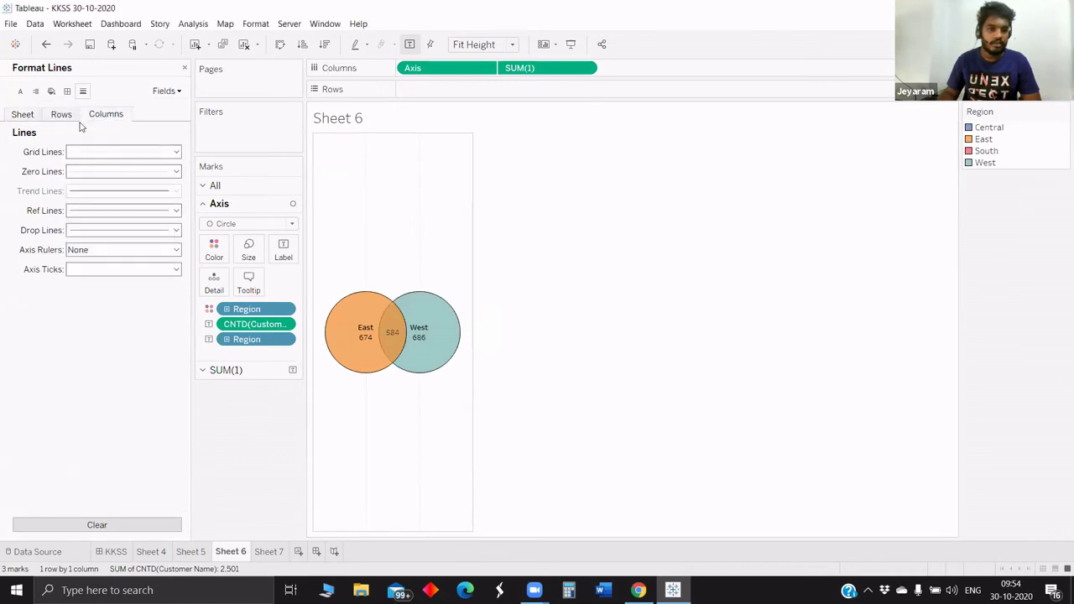
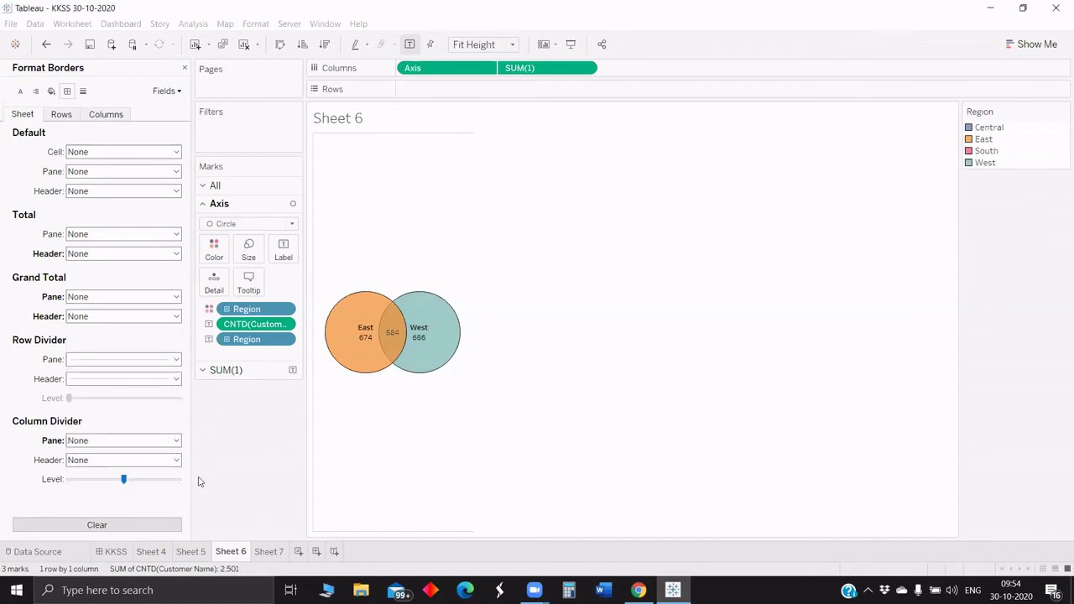
- Set the Row Divider header and pane borders to None, check the row and column border settings, and close the formatting
{"action": "left_click", "coordinate": [125, 378]}
{"action": "left_click", "coordinate": [125, 374]}
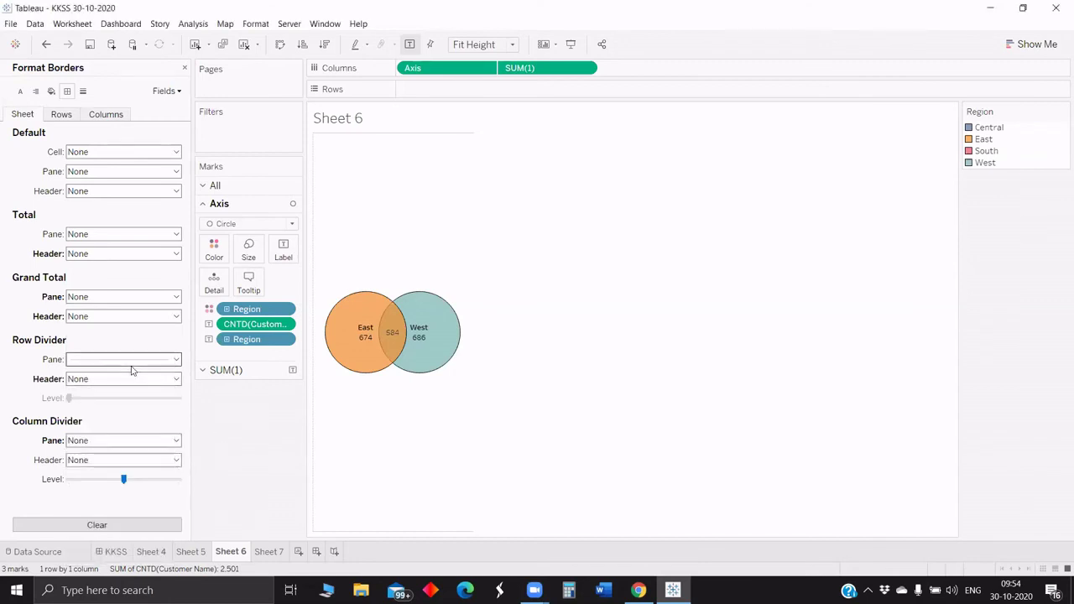
{"action": "left_click", "coordinate": [132, 361]}
{"action": "left_click", "coordinate": [117, 375]}
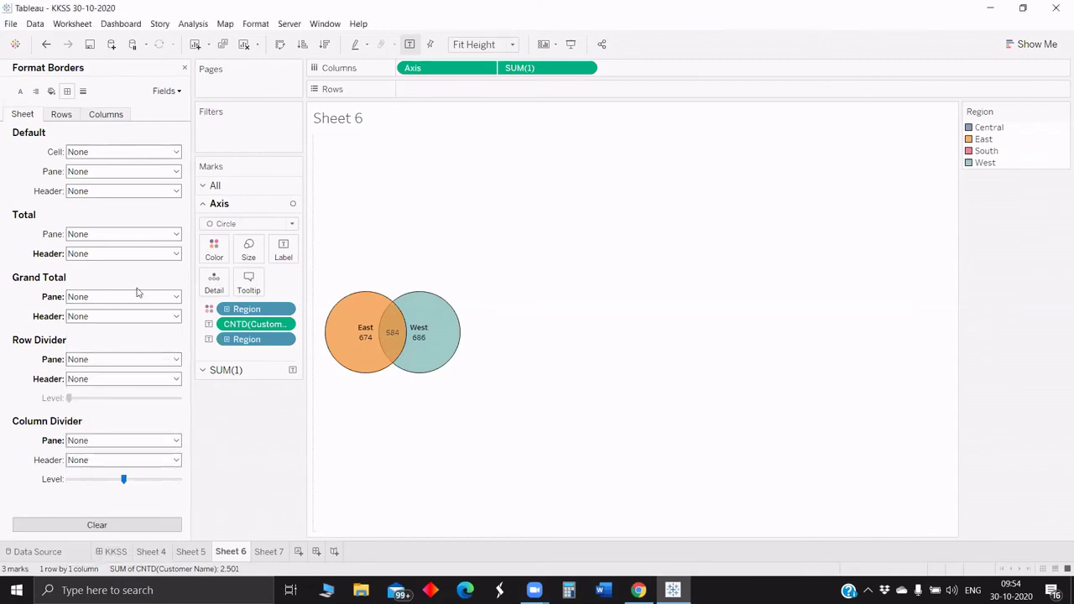
{"action": "left_click", "coordinate": [63, 116]}
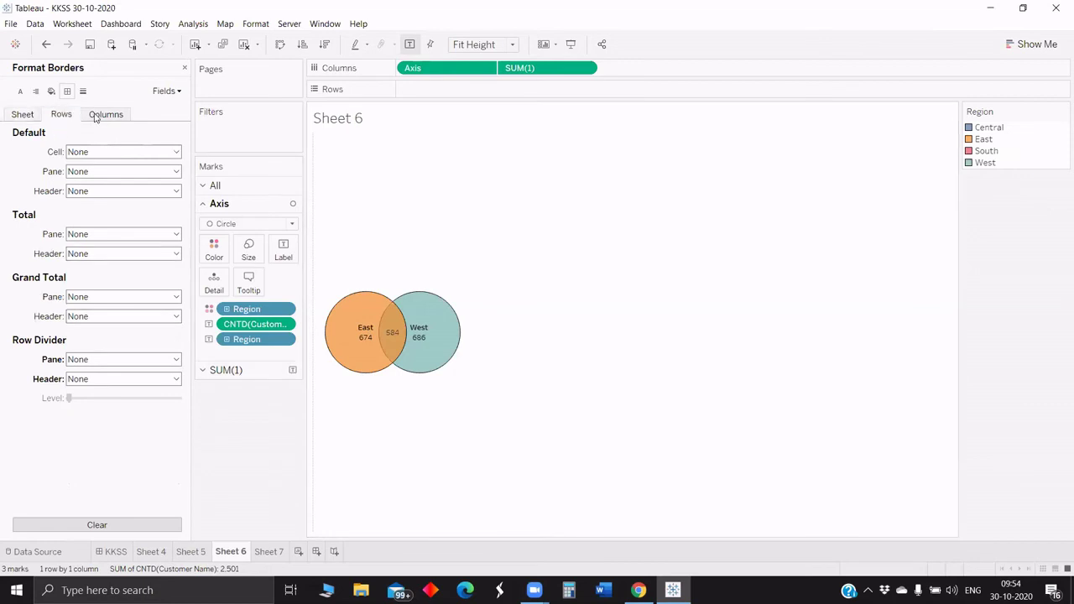
{"action": "left_click", "coordinate": [94, 116]}
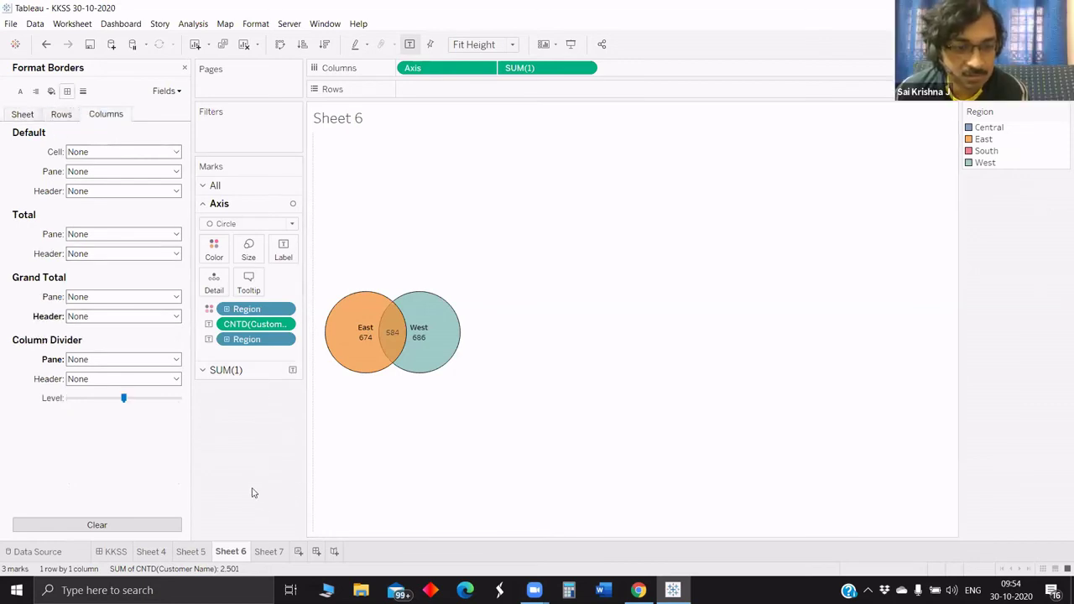
{"action": "left_click", "coordinate": [185, 70]}
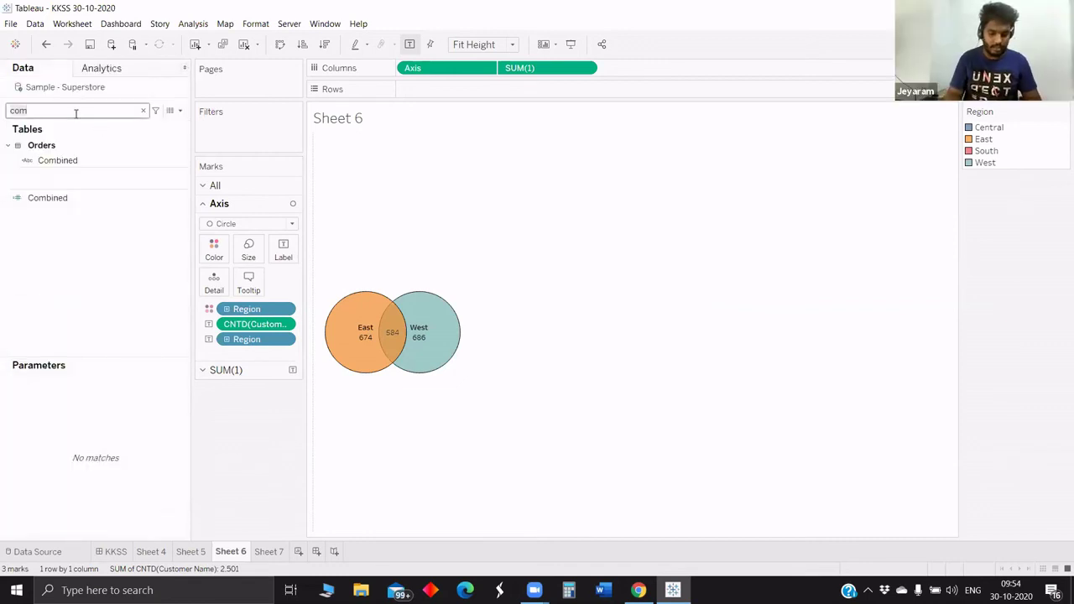
- Search for the Order Date field and add it as a Years filter limited to 2019
{"action": "double_click", "coordinate": [76, 111]}
{"action": "type", "text": "or"}
{"action": "left_click_drag", "start_coordinate": [63, 160], "coordinate": [229, 148]}
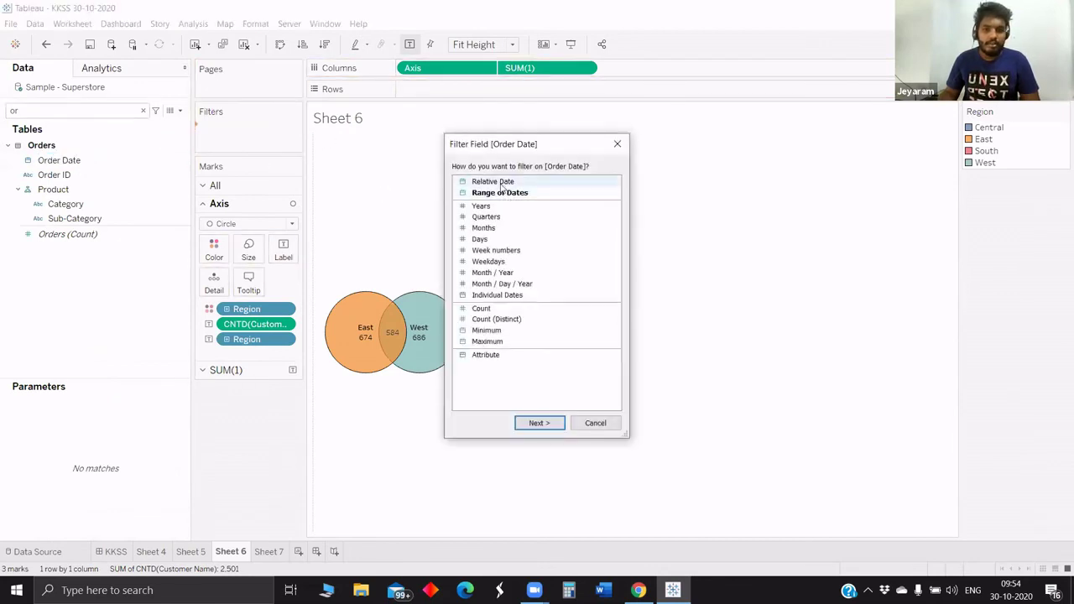
{"action": "left_click", "coordinate": [499, 205]}
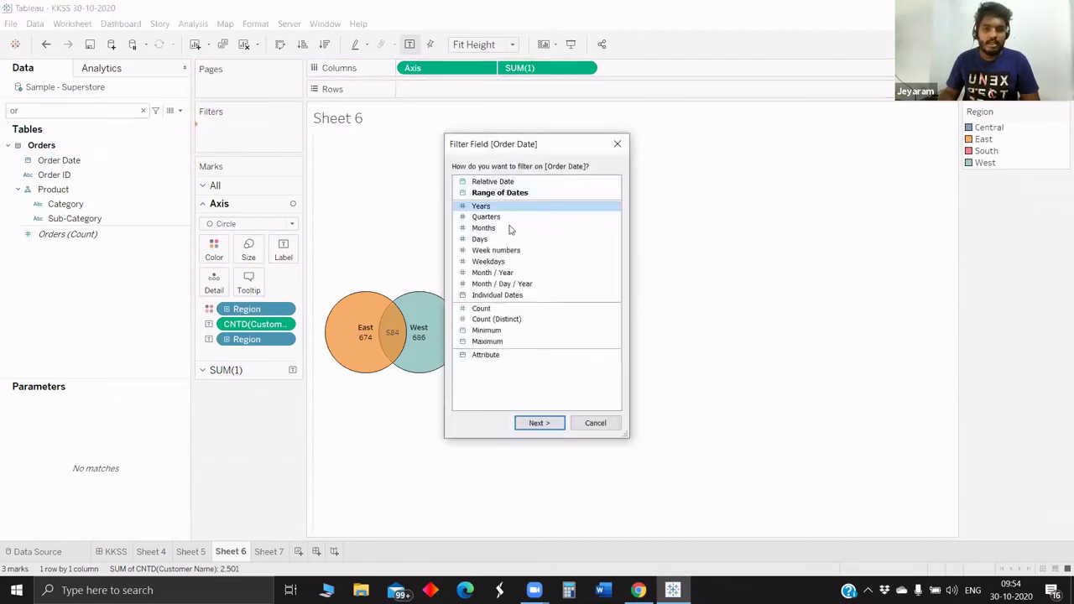
{"action": "left_click", "coordinate": [537, 423]}
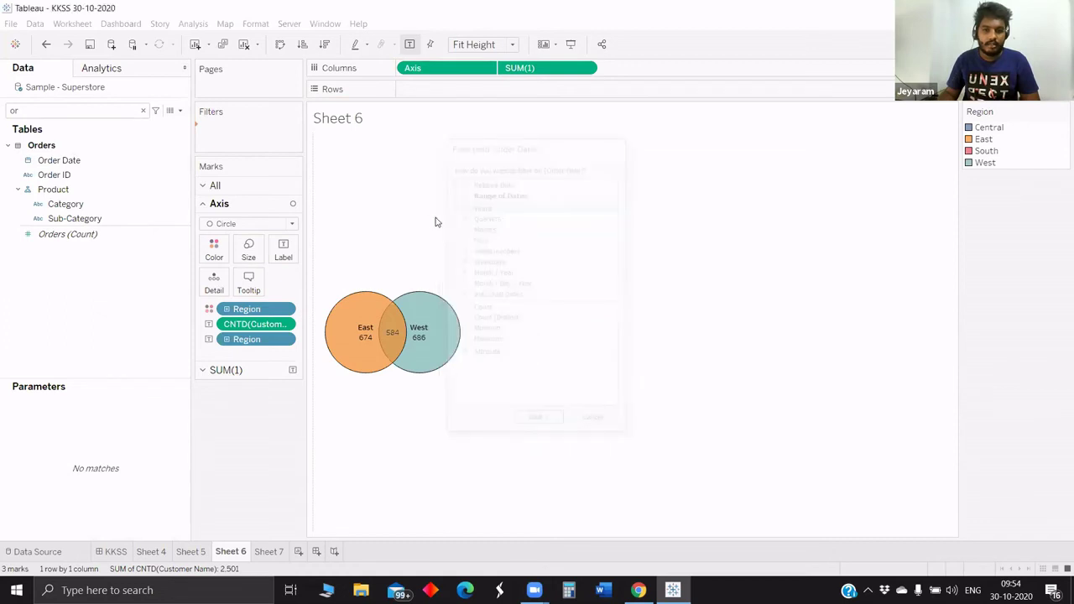
{"action": "left_click", "coordinate": [421, 211]}
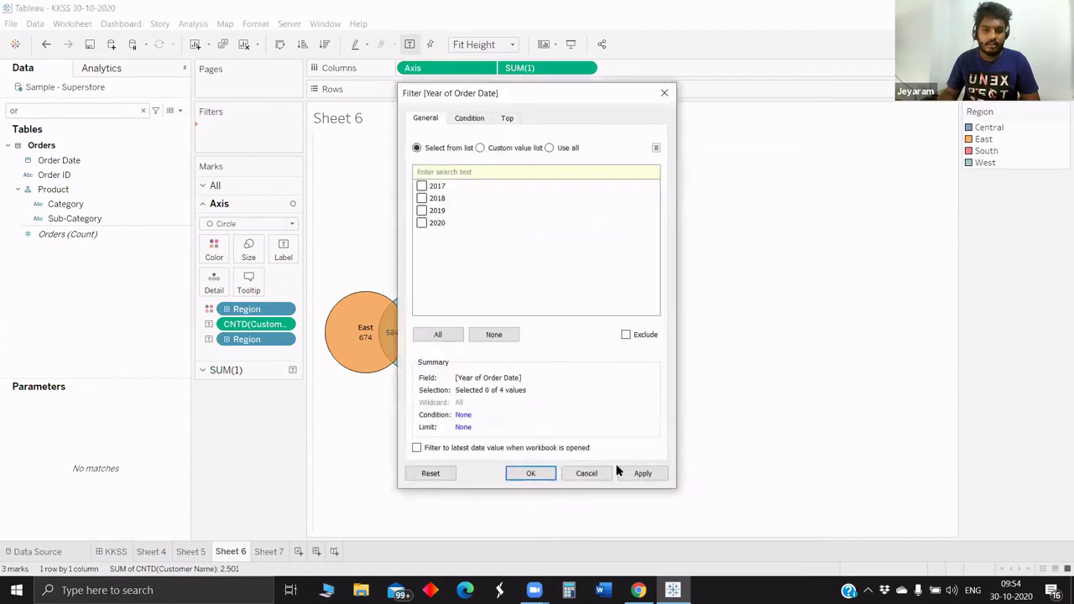
{"action": "left_click", "coordinate": [532, 473]}
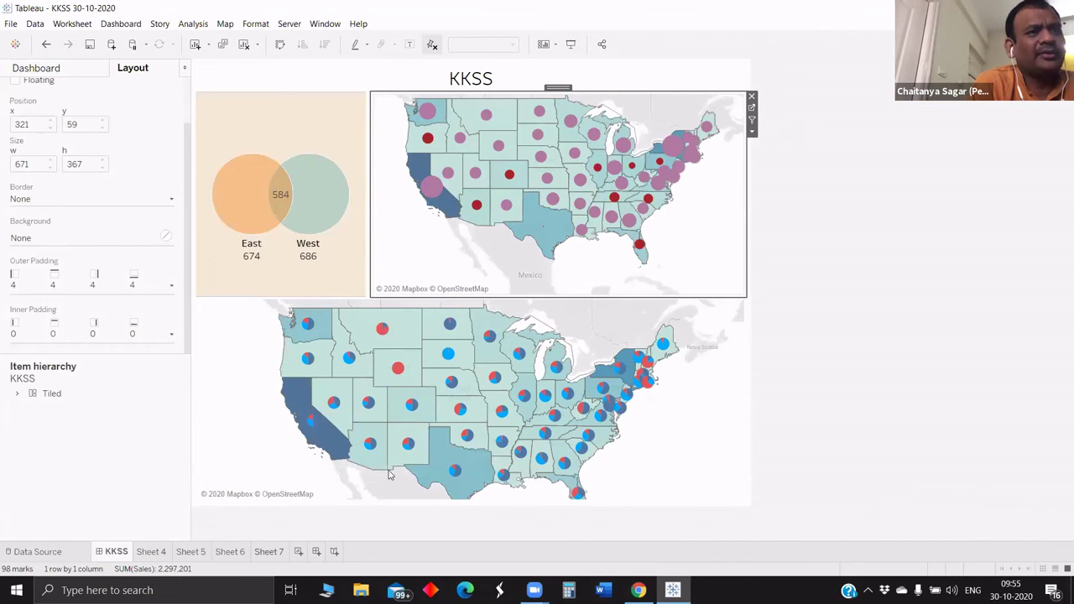
- Return to Sheet 6 and show the Venn chart's axis headers again through SUM(1), then check the header setting of Axis
{"action": "key", "text": "ctrl+shift+Tab"}
{"action": "key", "text": "ctrl+shift+Tab"}
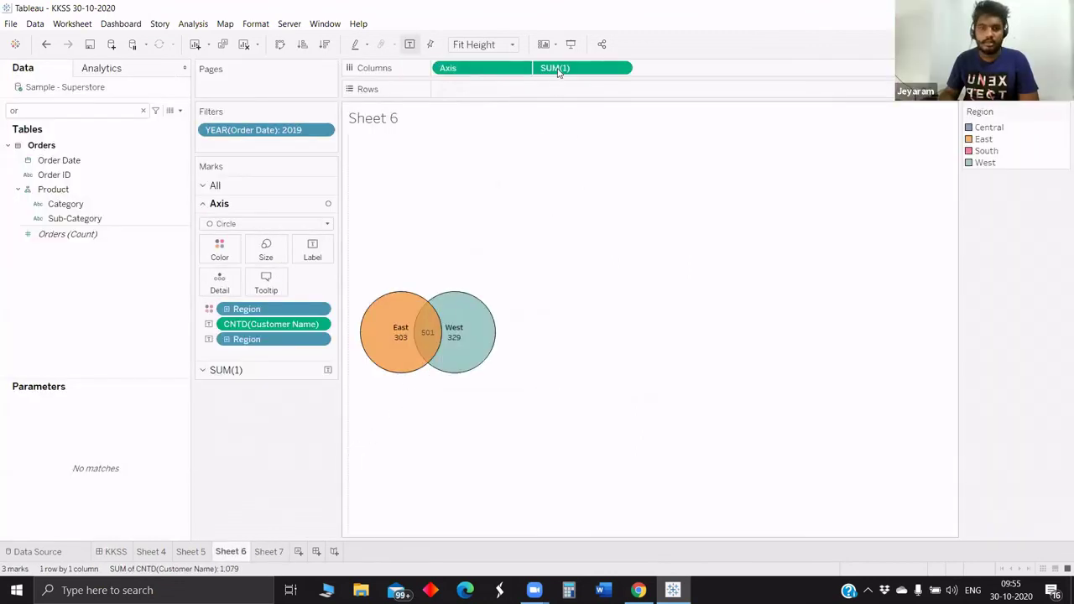
{"action": "right_click", "coordinate": [587, 70]}
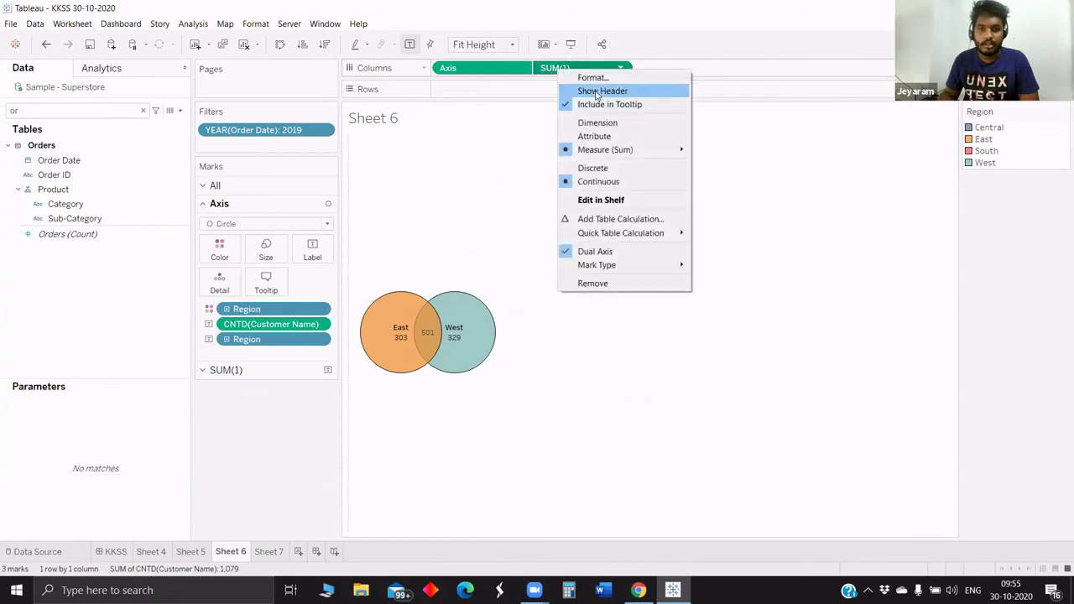
{"action": "left_click", "coordinate": [574, 89]}
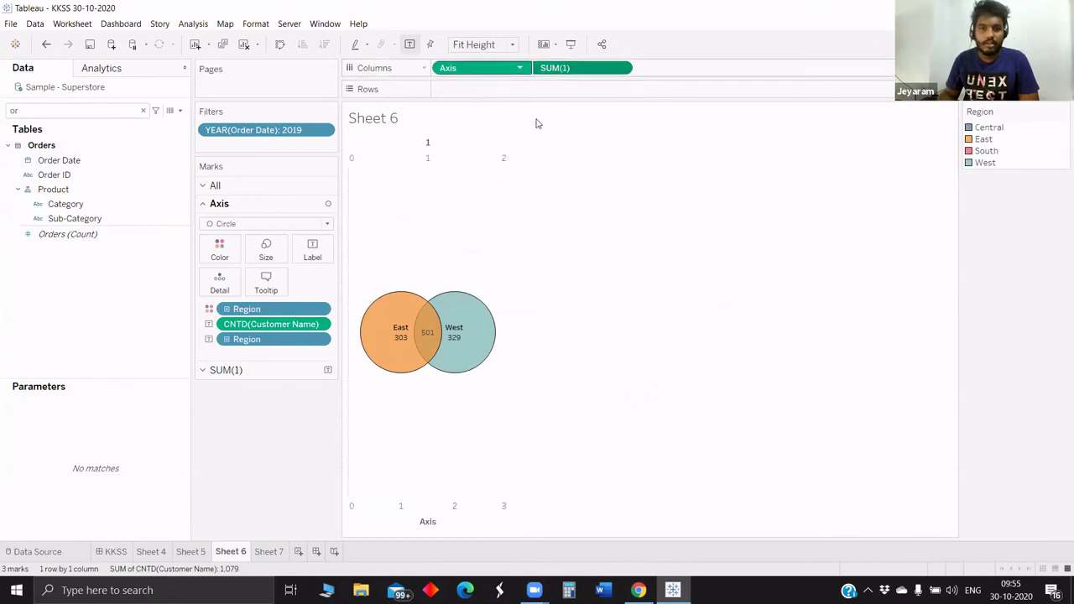
{"action": "right_click", "coordinate": [494, 67]}
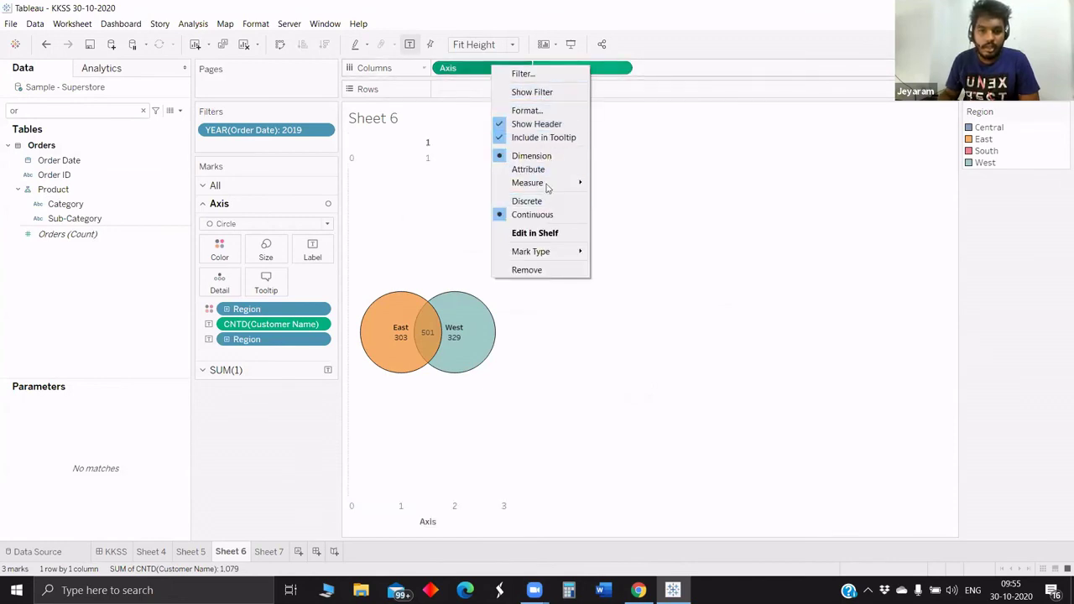
{"action": "left_click", "coordinate": [637, 231]}
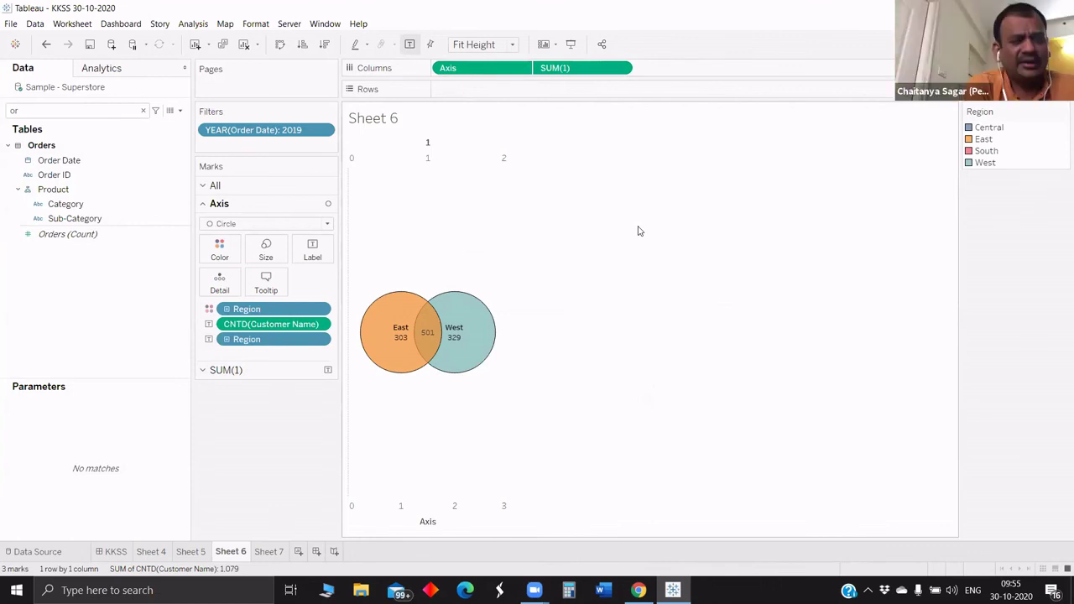
- Hide the headers of the SUM(1) axis and the Axis field
{"action": "left_click", "coordinate": [622, 69]}
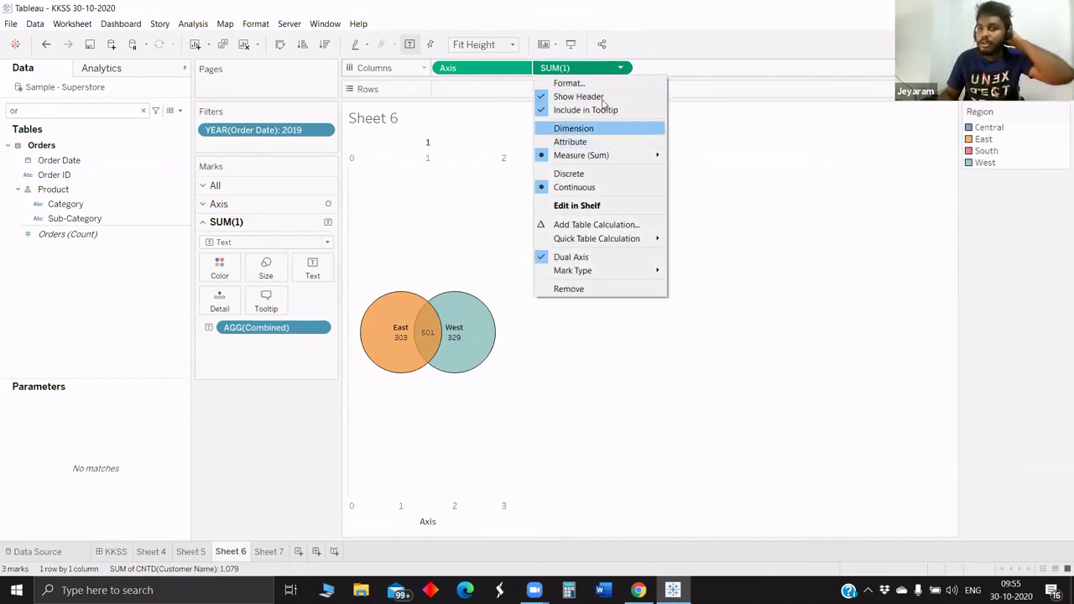
{"action": "left_click", "coordinate": [554, 98]}
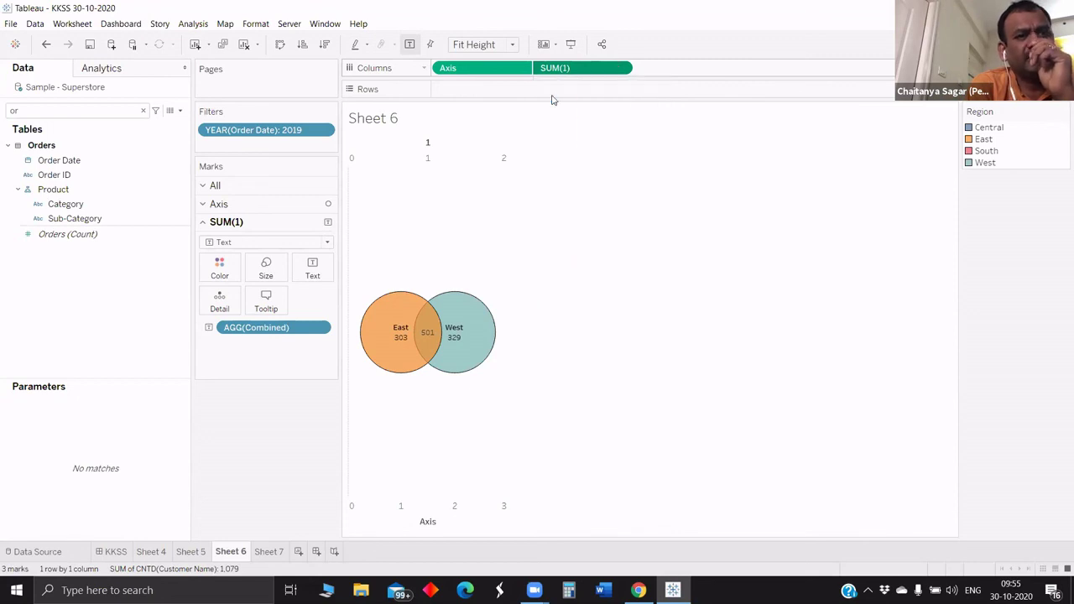
{"action": "left_click", "coordinate": [504, 68]}
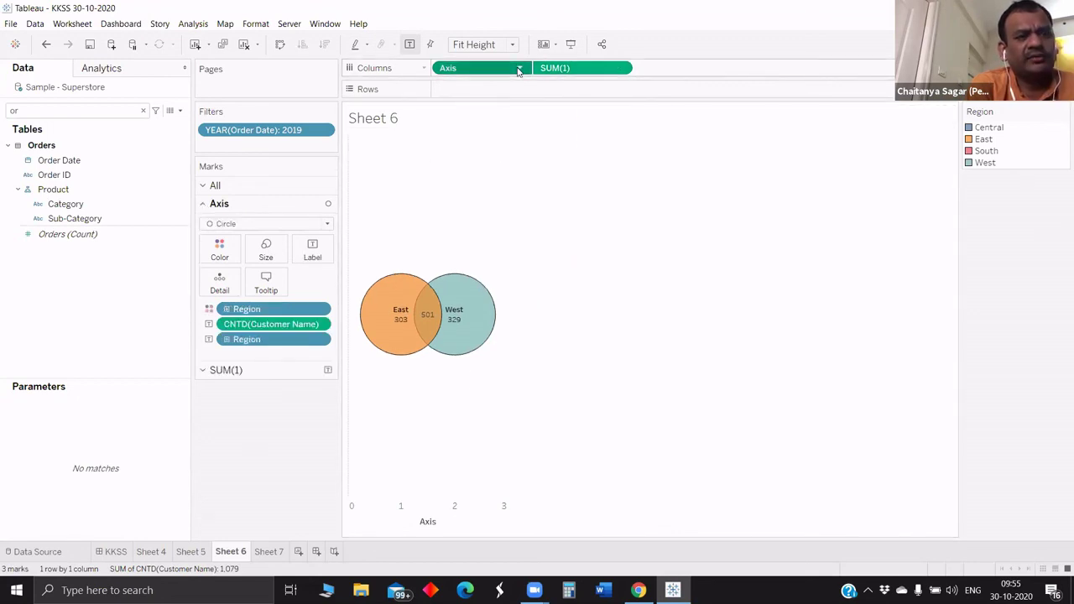
{"action": "left_click", "coordinate": [519, 70]}
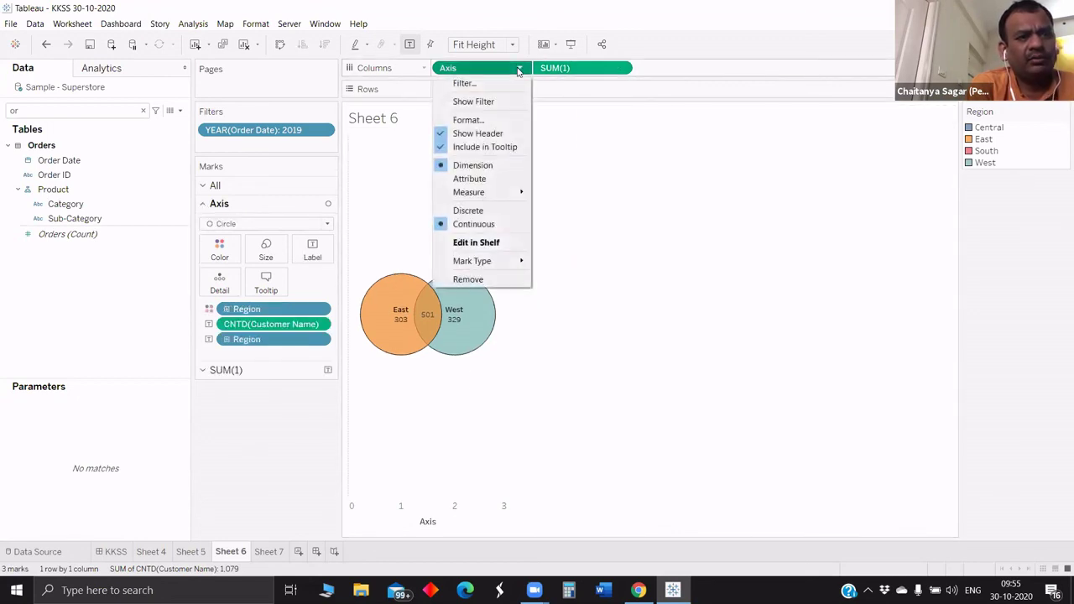
{"action": "left_click", "coordinate": [501, 133]}
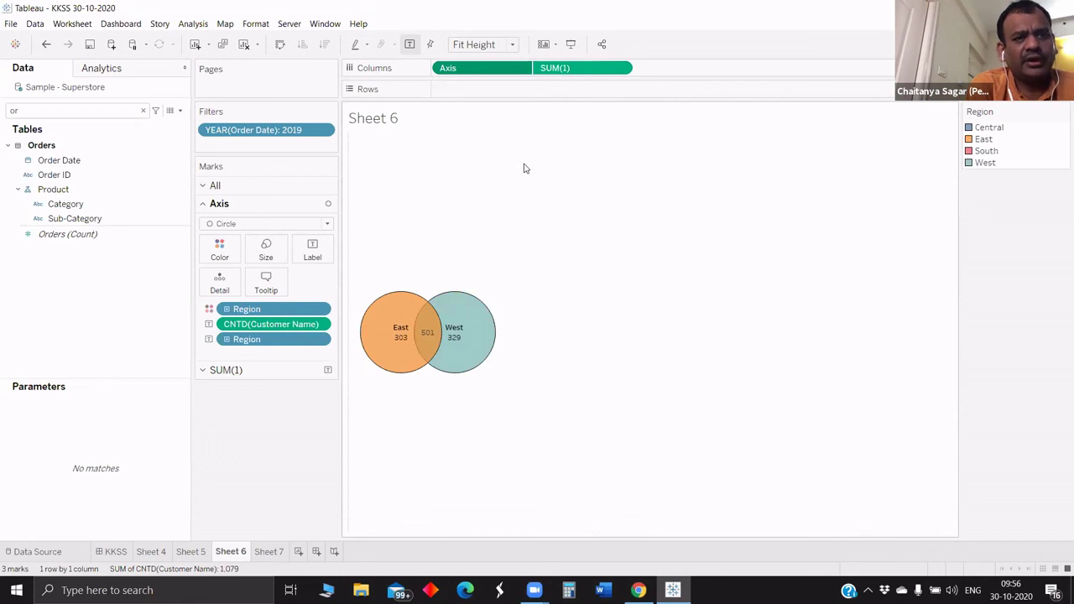
- Turn the headers of Axis and SUM(1) back on
{"action": "left_click", "coordinate": [519, 67]}
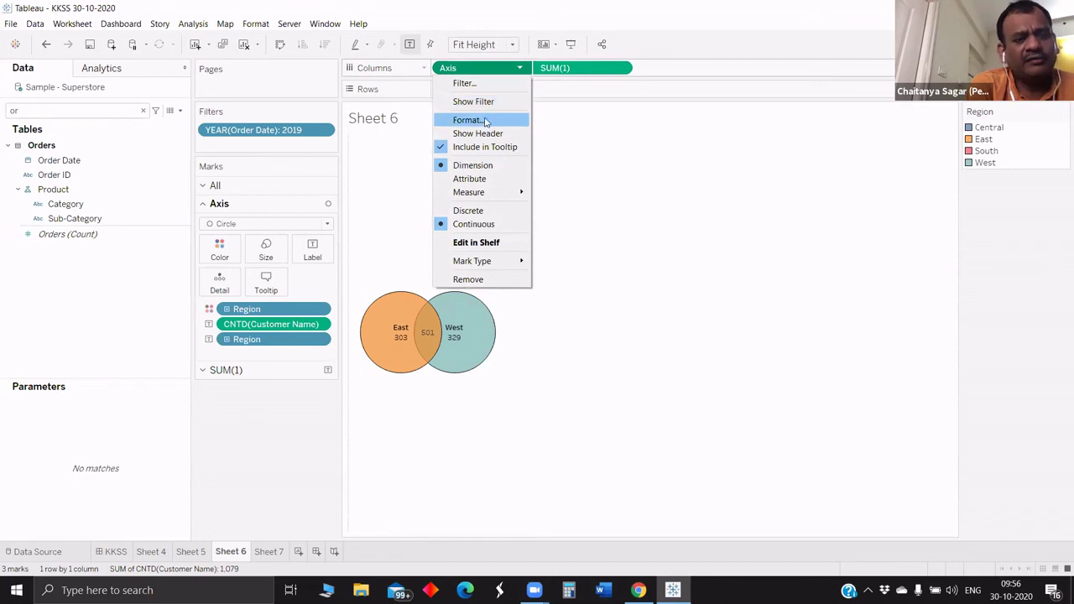
{"action": "left_click", "coordinate": [479, 134]}
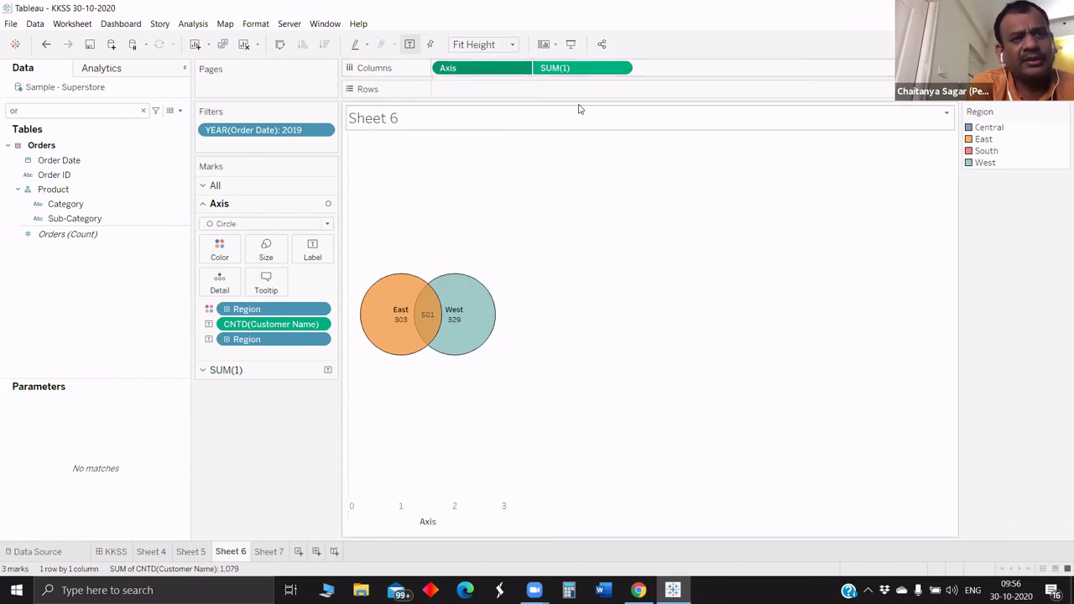
{"action": "left_click", "coordinate": [620, 67]}
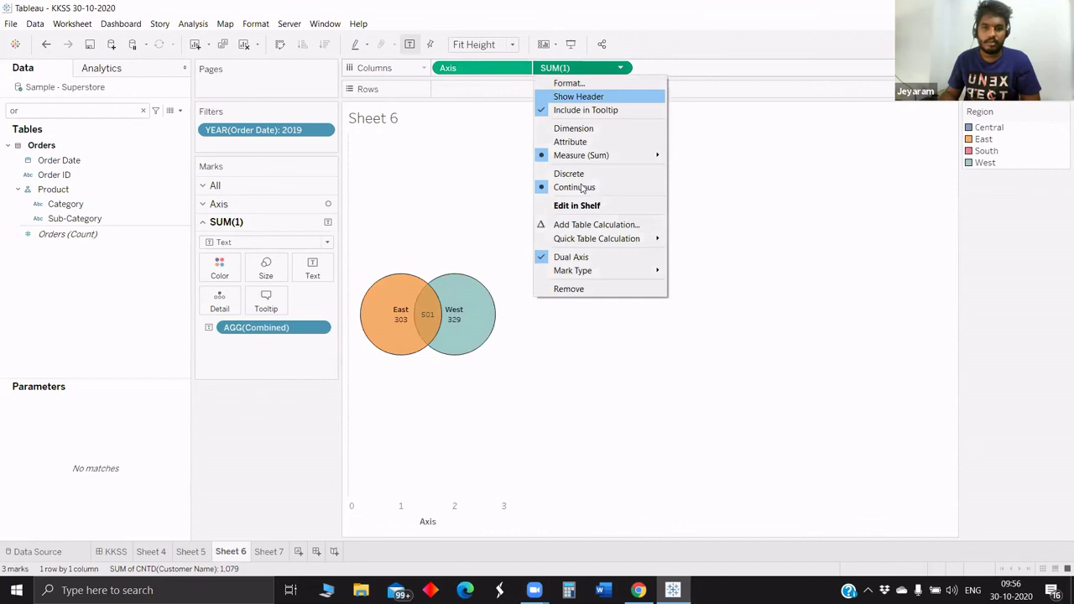
{"action": "left_click", "coordinate": [577, 96]}
- Turn off Dual Axis for SUM(1) so it is plotted separately from the circles
{"action": "double_click", "coordinate": [571, 69]}
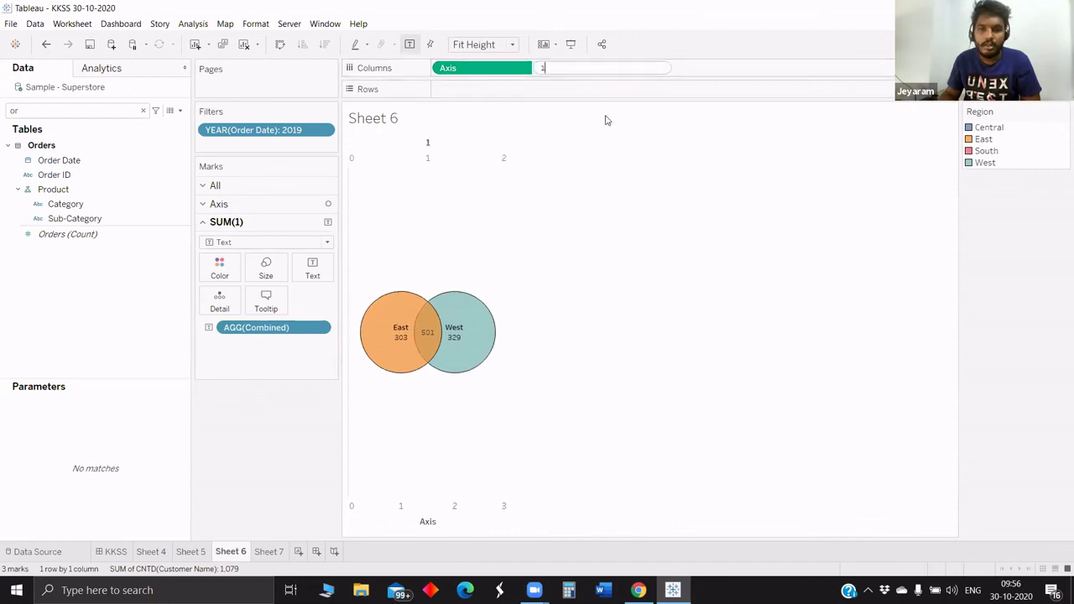
{"action": "left_click", "coordinate": [613, 166]}
{"action": "left_click", "coordinate": [620, 67]}
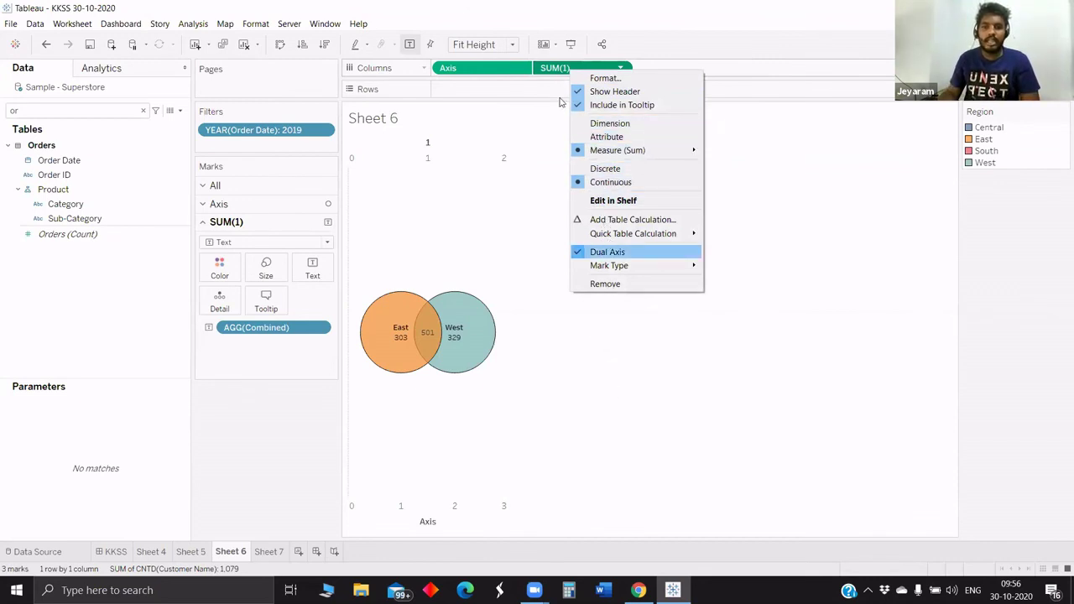
{"action": "left_click", "coordinate": [607, 252]}
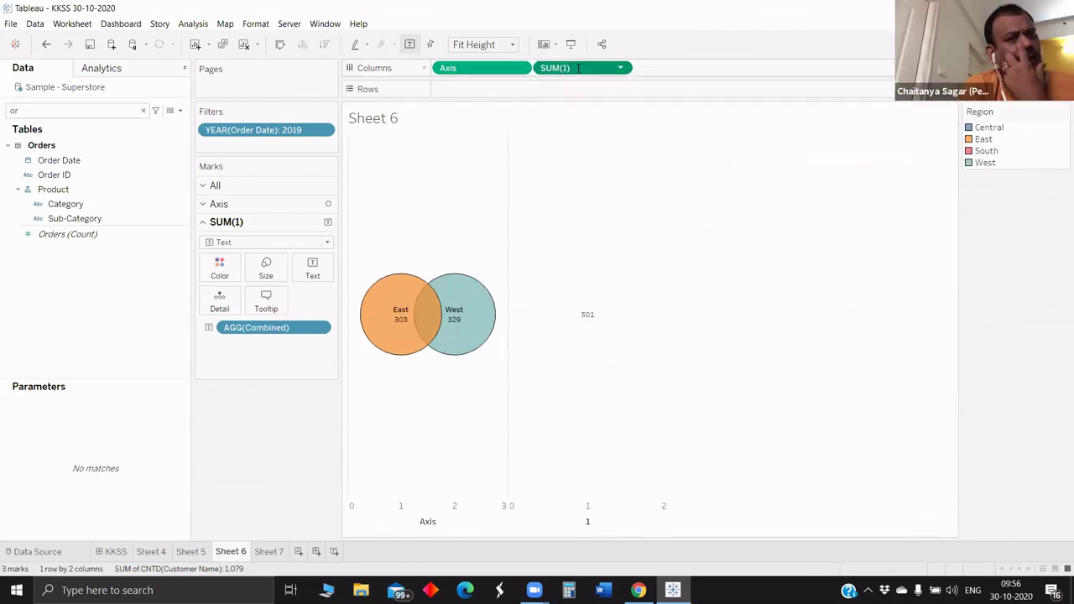
- Change the constant in the SUM(1) column field to 1.5
{"action": "double_click", "coordinate": [578, 68]}
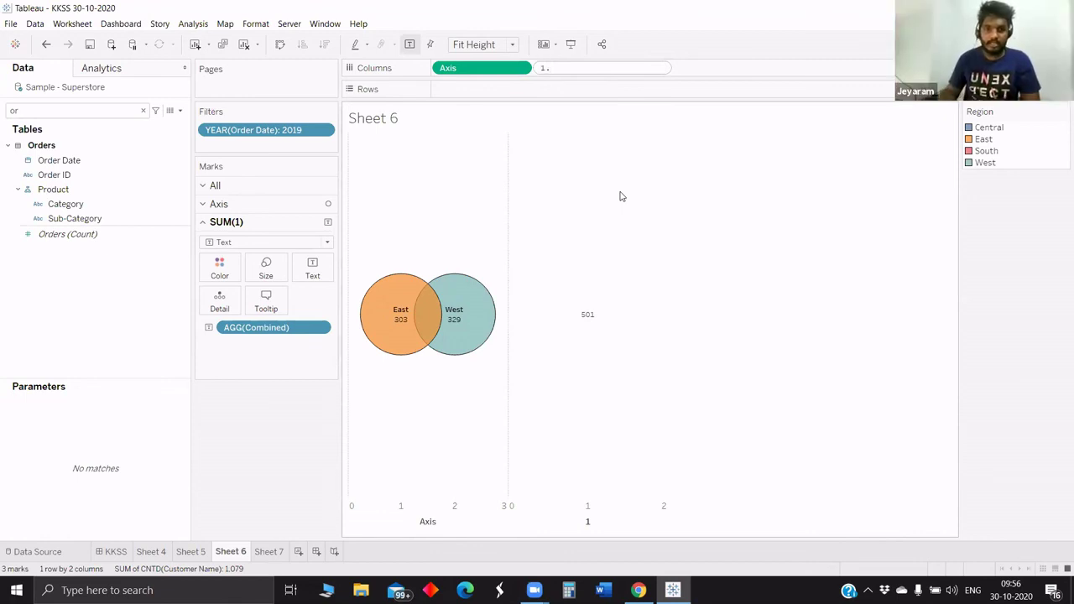
{"action": "type", "text": "5"}
{"action": "key", "text": "Return"}
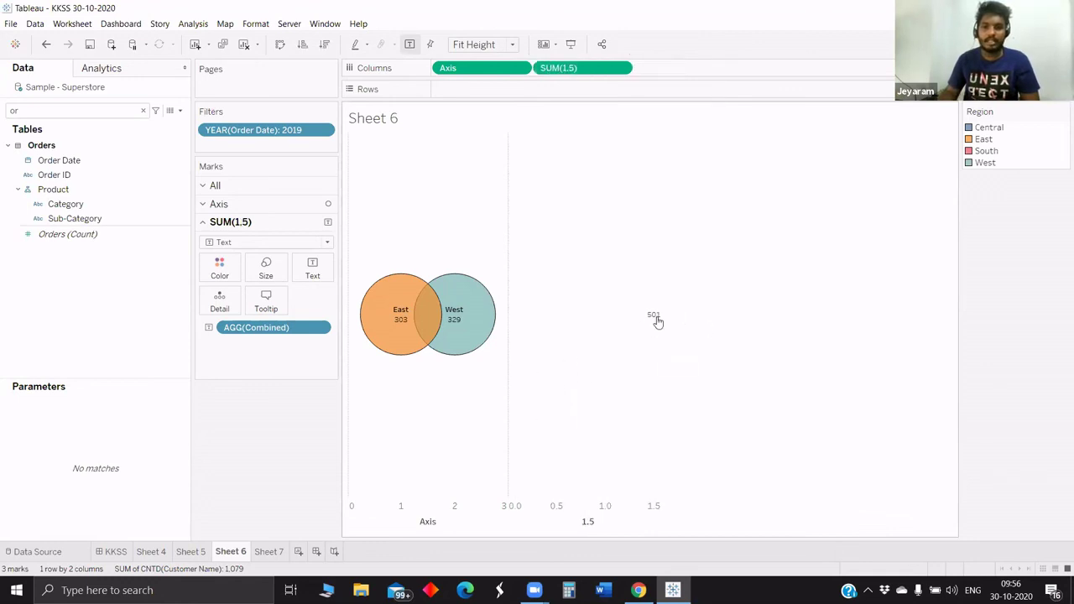
- Open the options of the 1.5 axis
{"action": "right_click", "coordinate": [611, 499]}
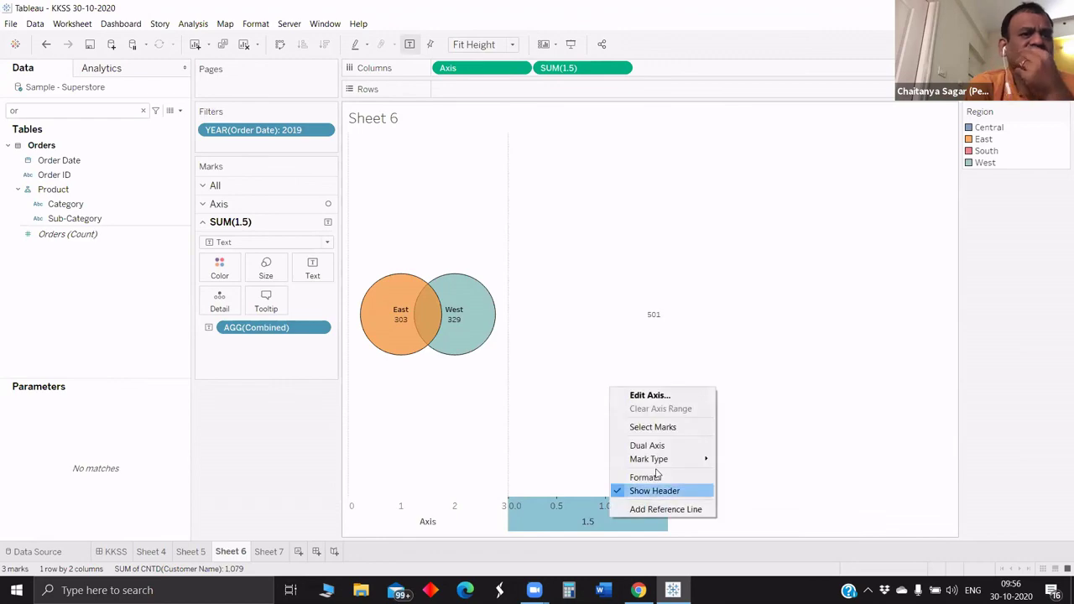